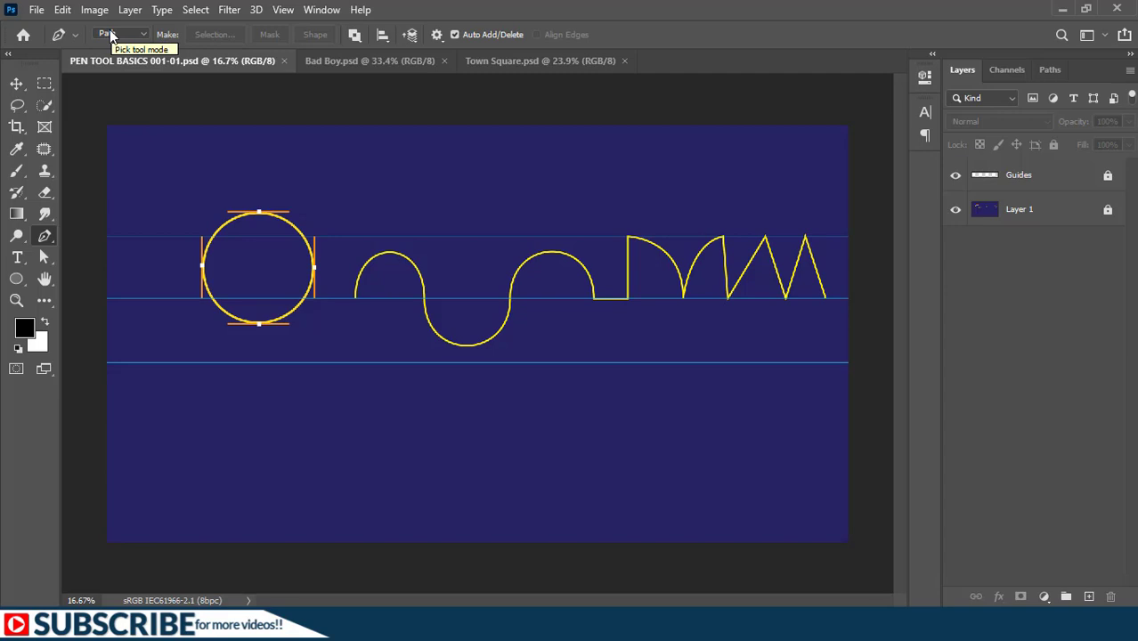
- Draw a test path with one curved segment in the empty area below the guides, using the Pen tool in Path mode
{"action": "key", "text": "u"}
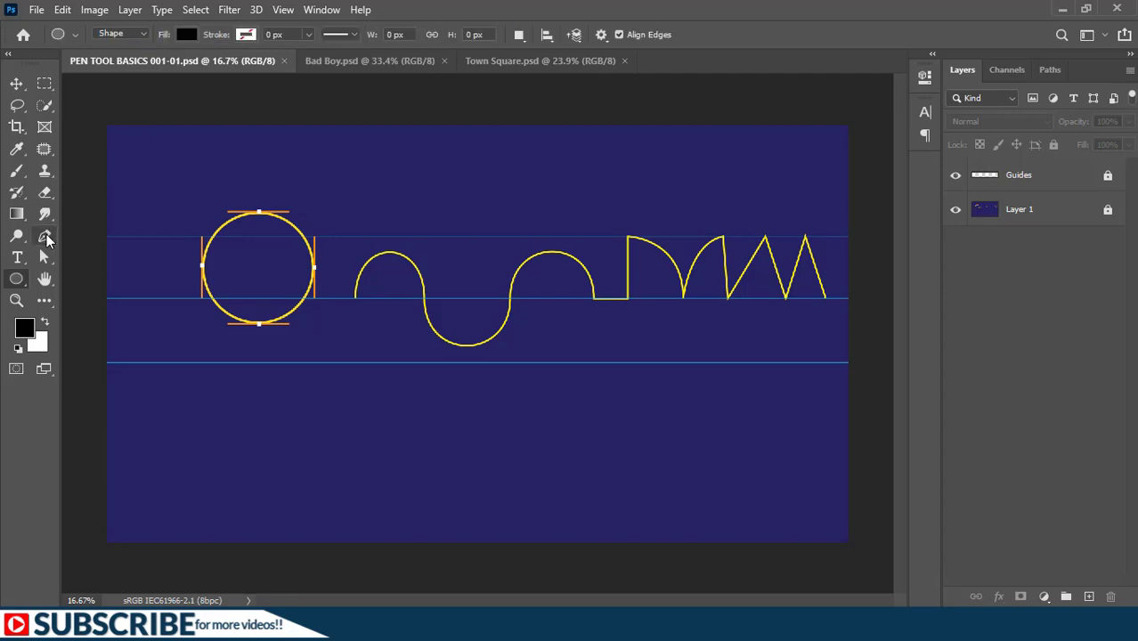
{"action": "right_click", "coordinate": [46, 234]}
{"action": "left_click", "coordinate": [94, 235]}
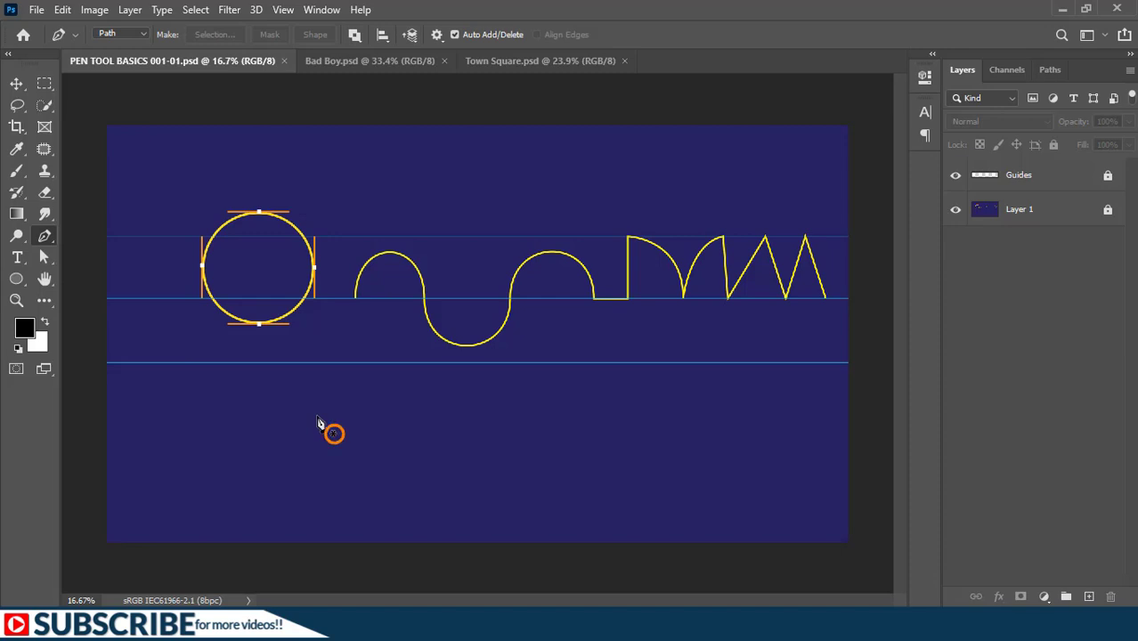
{"action": "left_click", "coordinate": [316, 417]}
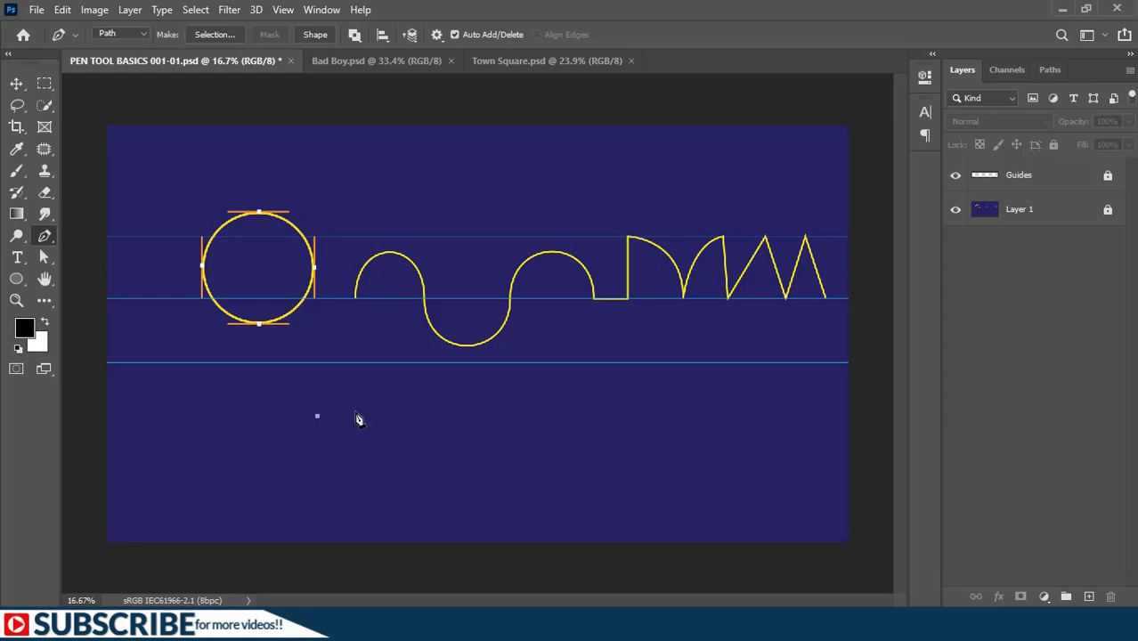
{"action": "left_click_drag", "start_coordinate": [579, 412], "coordinate": [604, 441]}
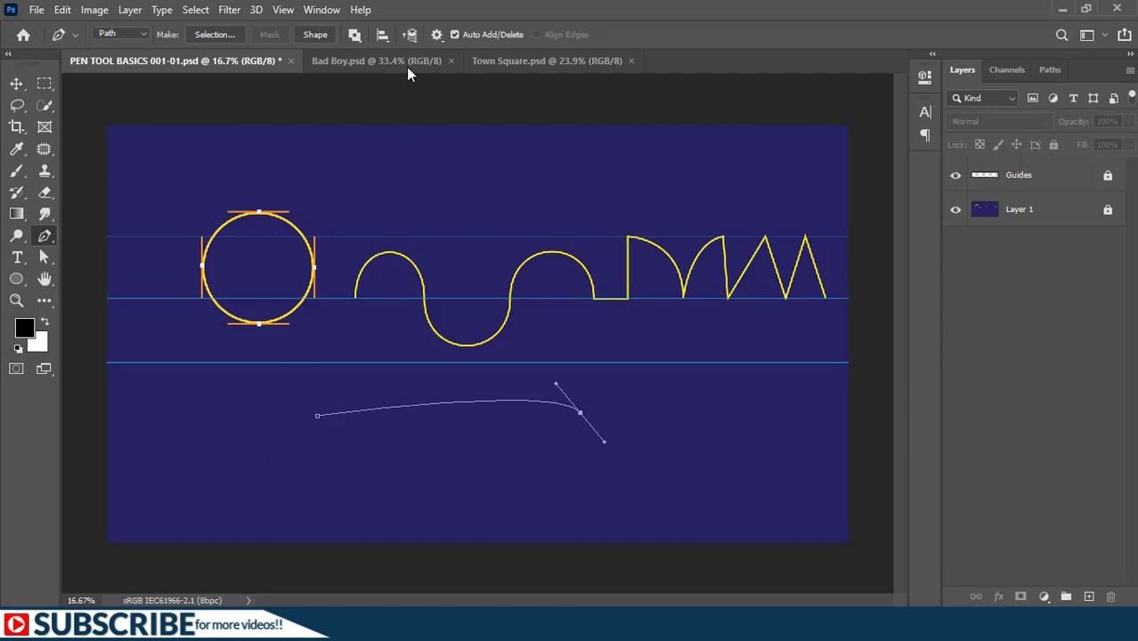
- Turn on the Pen tool's Rubber Band option and end the test path with a third anchor below its starting point
{"action": "left_click", "coordinate": [436, 36]}
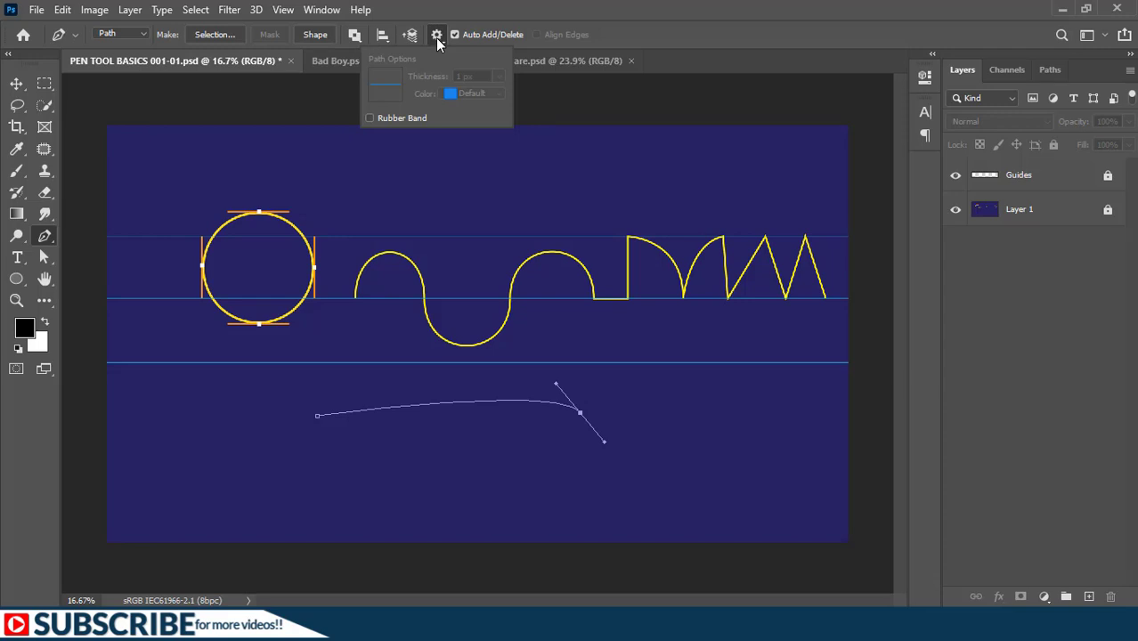
{"action": "left_click", "coordinate": [369, 119]}
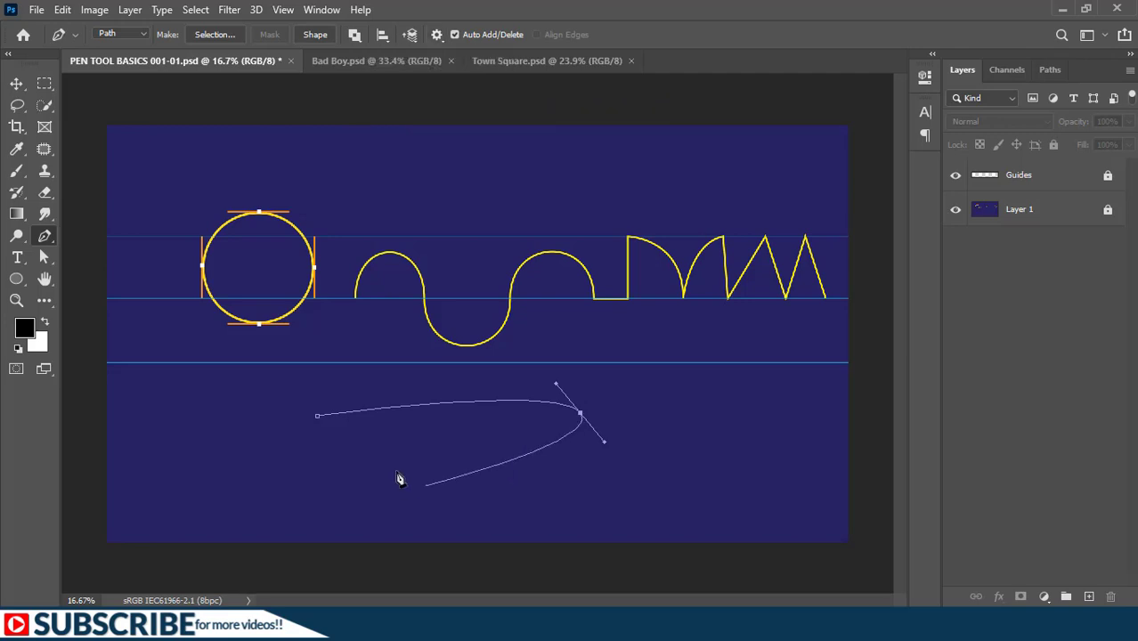
{"action": "left_click", "coordinate": [317, 491]}
{"action": "key", "text": "Escape"}
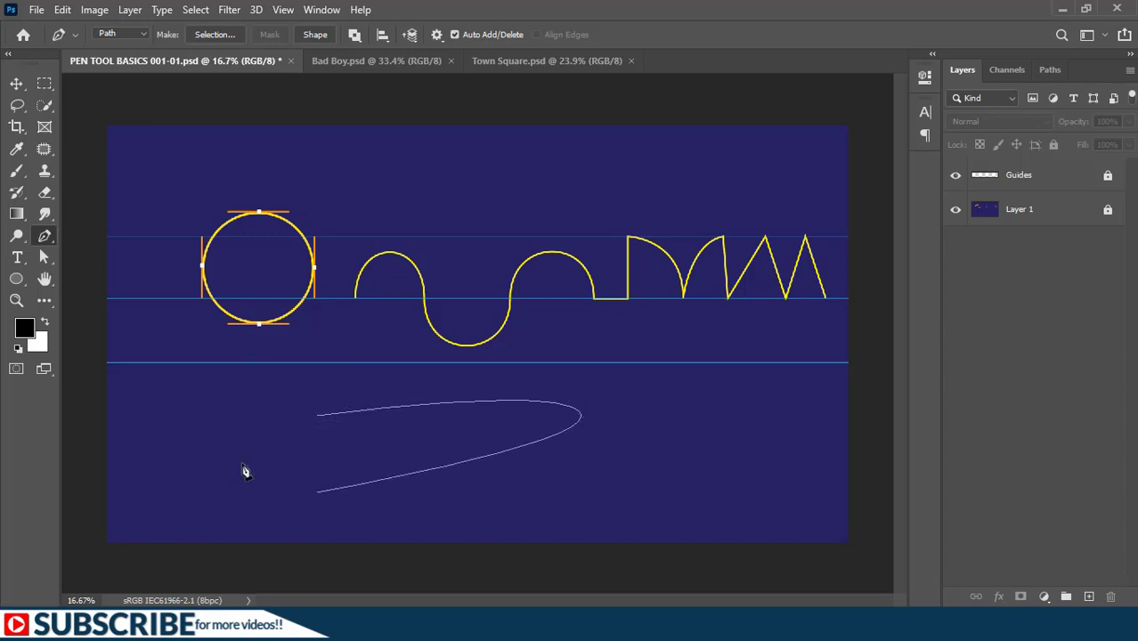
- Undo the whole curved test path
{"action": "key", "text": "ctrl+z"}
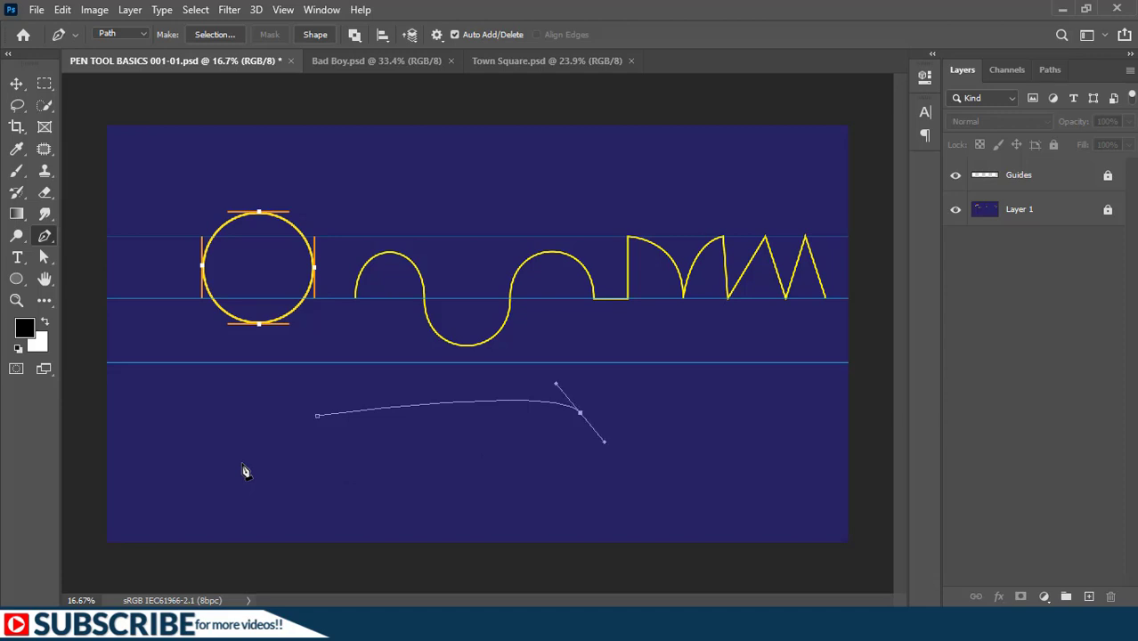
{"action": "key", "text": "ctrl+z"}
{"action": "key", "text": "ctrl+z"}
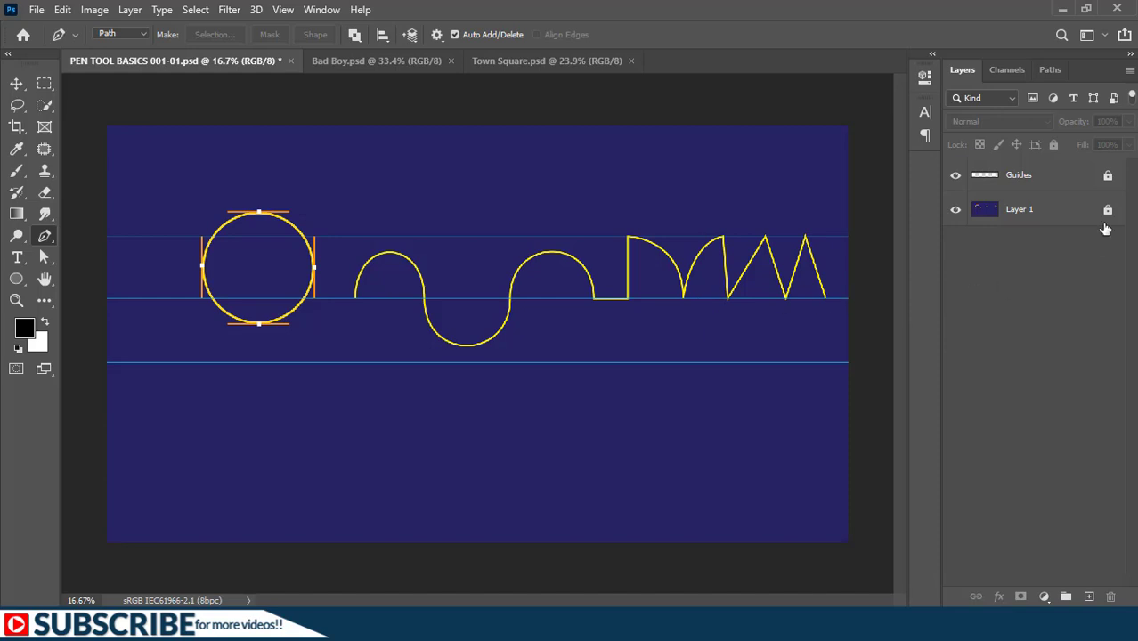
- Select the Guides layer and toggle its visibility off and back on
{"action": "left_click", "coordinate": [1031, 212]}
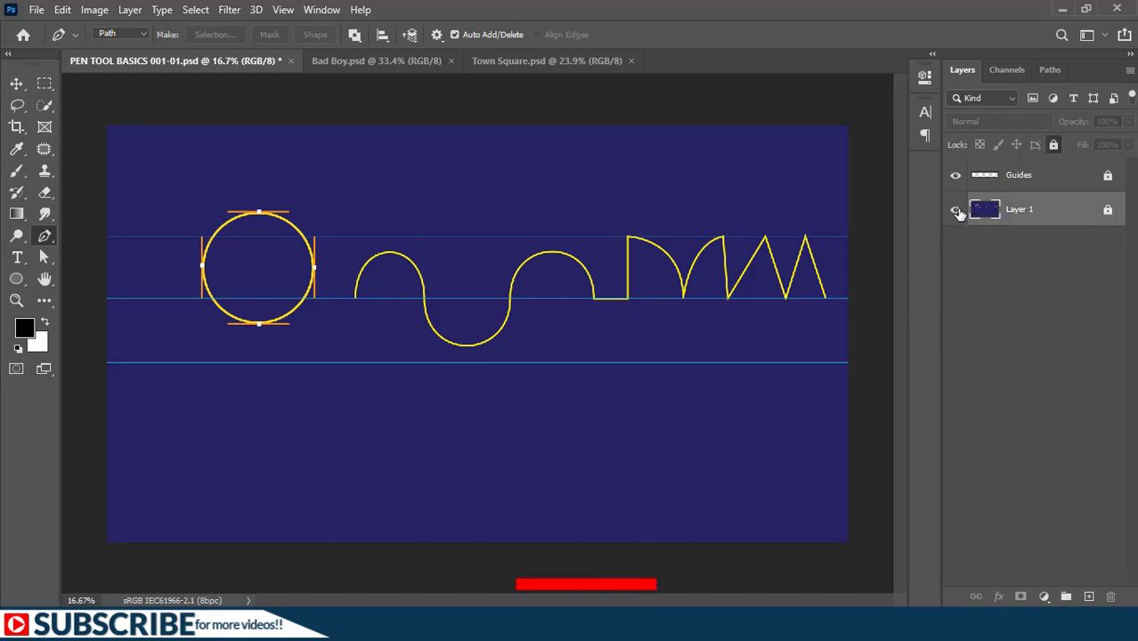
{"action": "left_click", "coordinate": [1018, 176]}
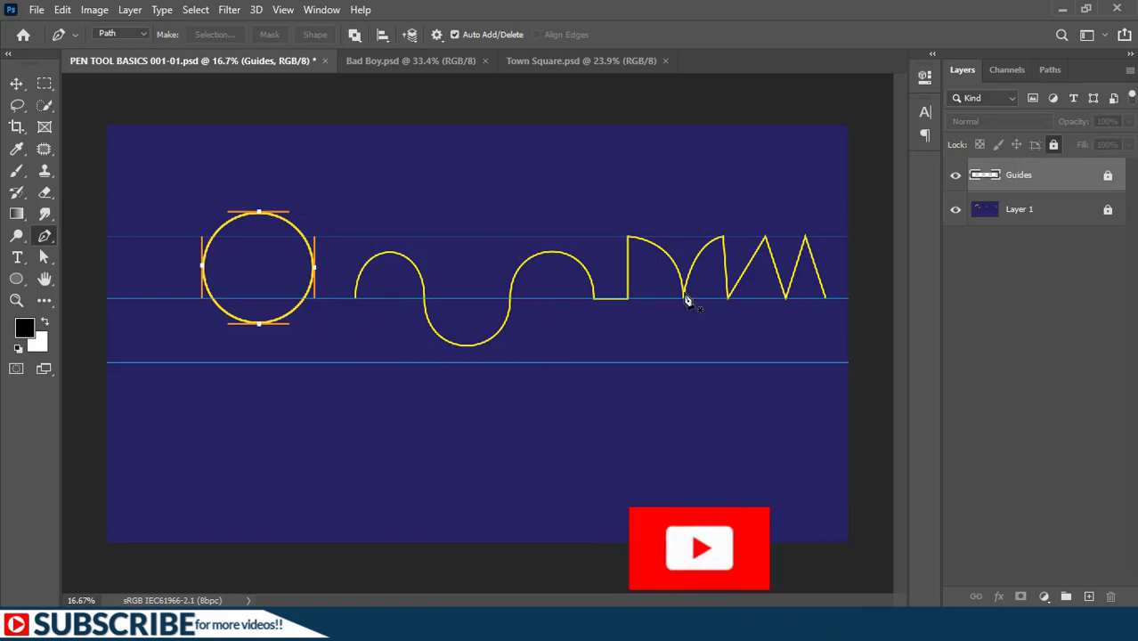
{"action": "left_click", "coordinate": [955, 176]}
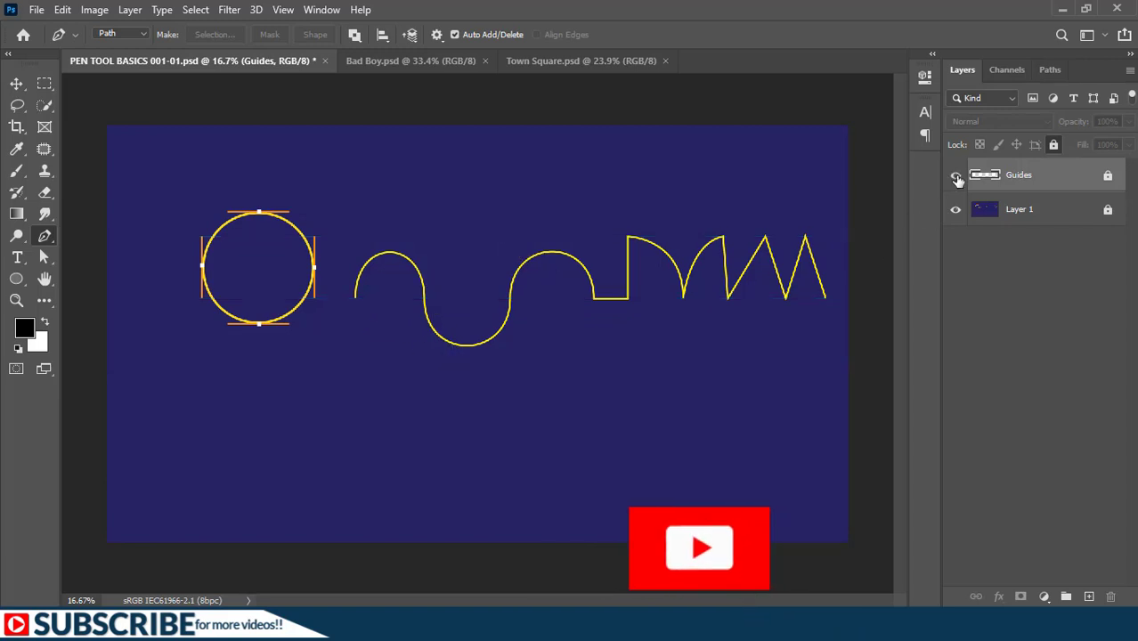
{"action": "left_click", "coordinate": [956, 177]}
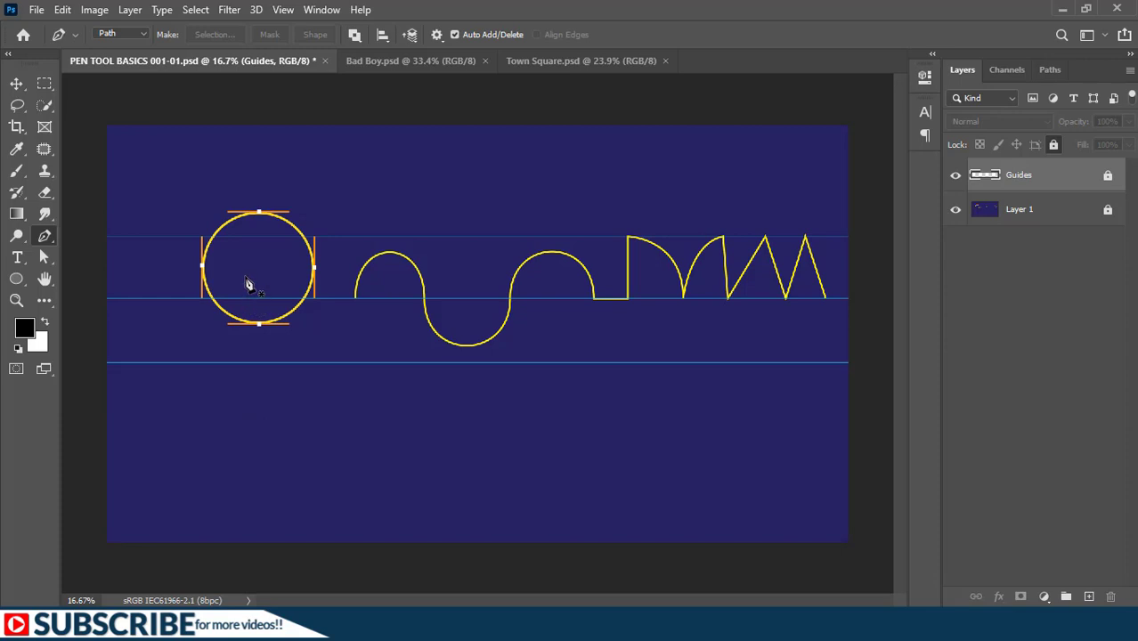
- Create a new blank layer above the Guides layer for tracing the circle
{"action": "key", "text": "ctrl+plus"}
{"action": "scroll", "coordinate": [247, 281], "scroll_direction": "up", "scroll_amount": 3}
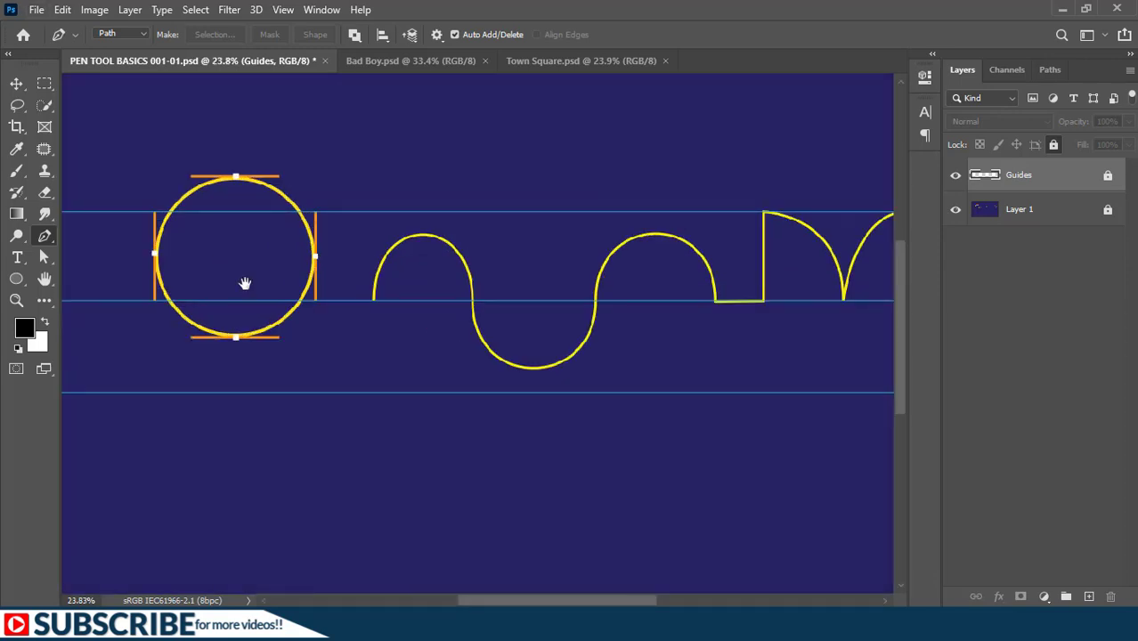
{"action": "left_click_drag", "start_coordinate": [244, 282], "coordinate": [321, 305]}
{"action": "left_click", "coordinate": [312, 199]}
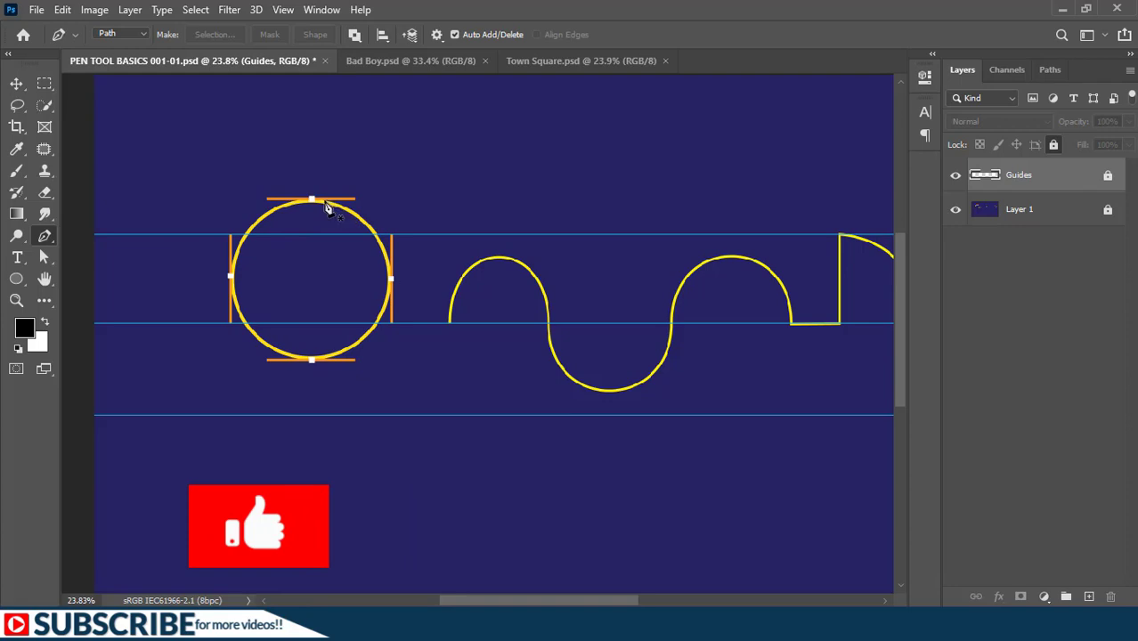
{"action": "key", "text": "ctrl+shift+alt+n"}
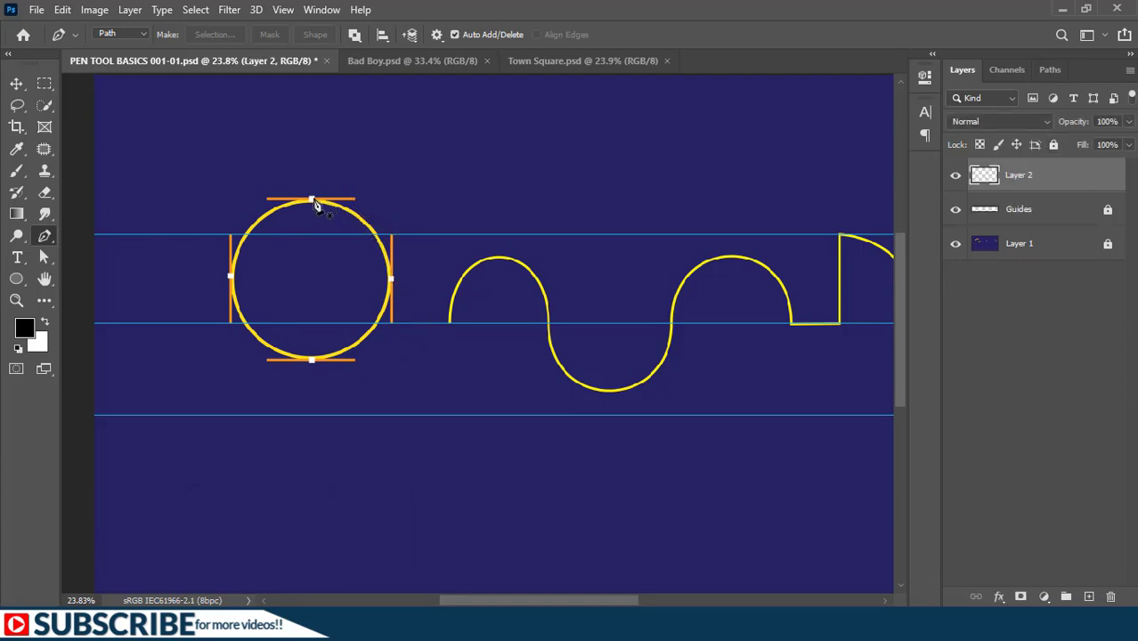
- Trace the yellow circle with a closed path of smooth anchors at its four marked points, and show the document's paths
{"action": "left_click_drag", "start_coordinate": [321, 198], "coordinate": [356, 202]}
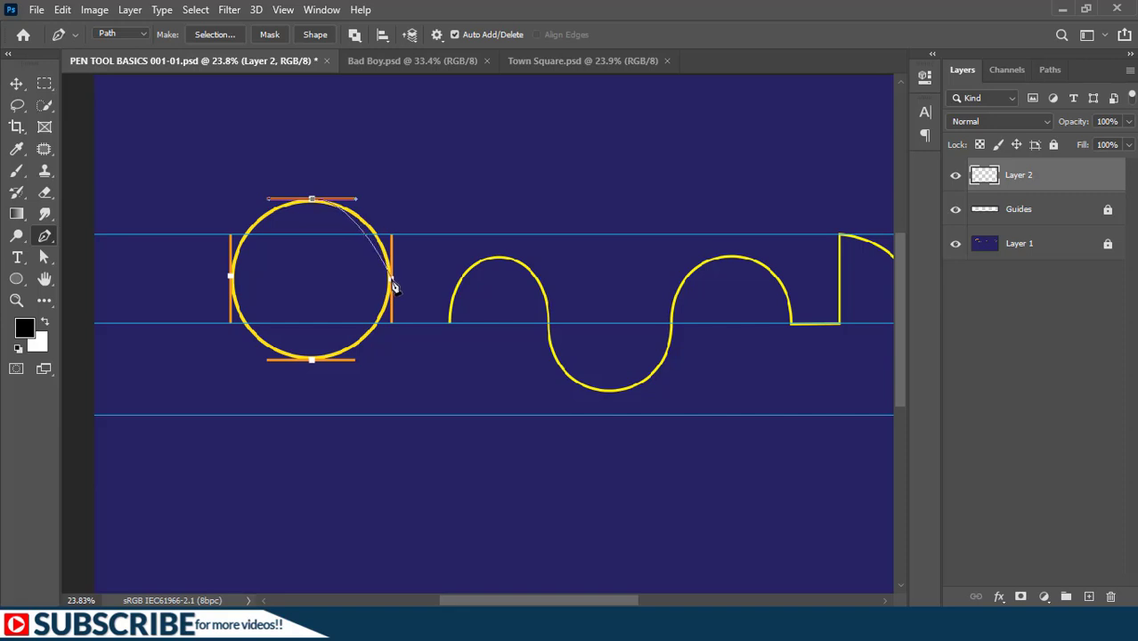
{"action": "left_click_drag", "start_coordinate": [392, 279], "coordinate": [390, 328]}
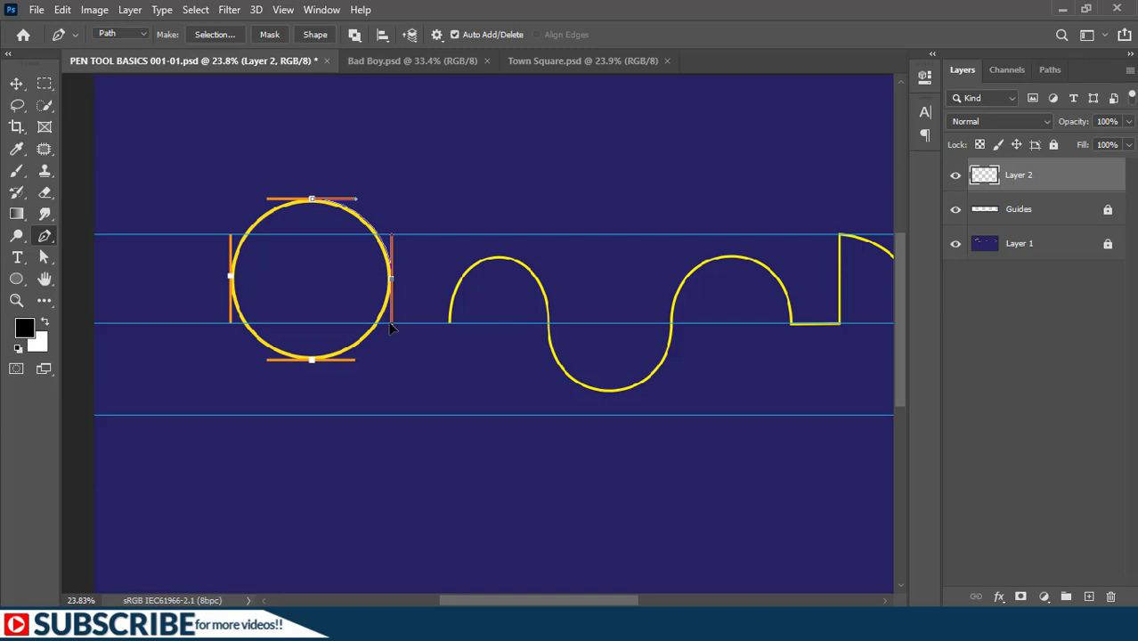
{"action": "left_click", "coordinate": [311, 362]}
{"action": "left_click", "coordinate": [312, 362]}
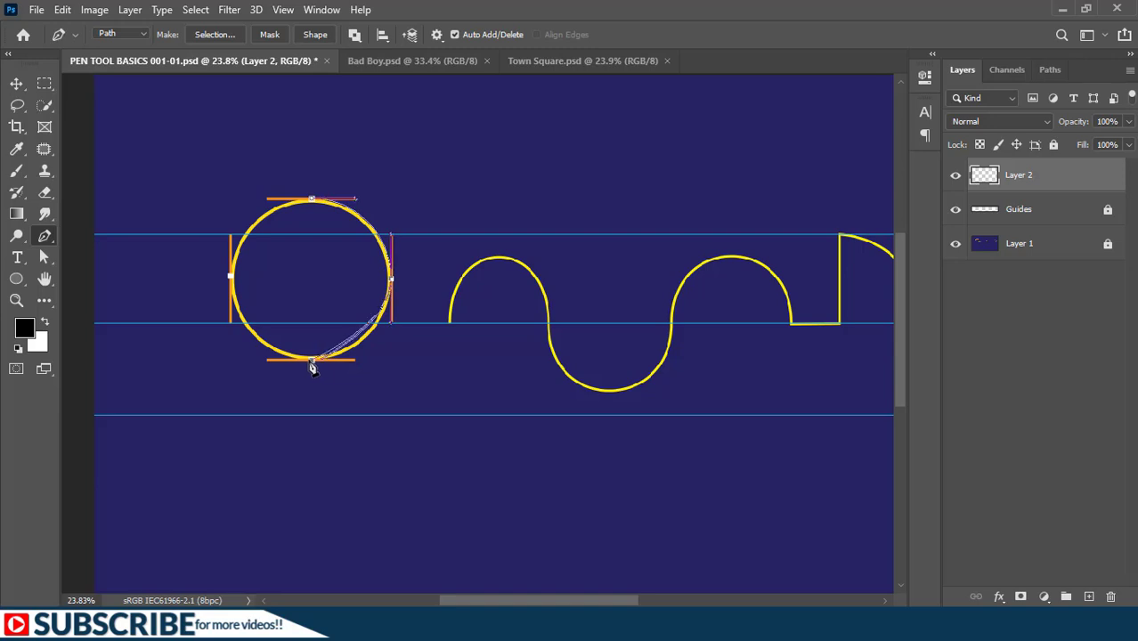
{"action": "left_click_drag", "start_coordinate": [300, 364], "coordinate": [269, 365]}
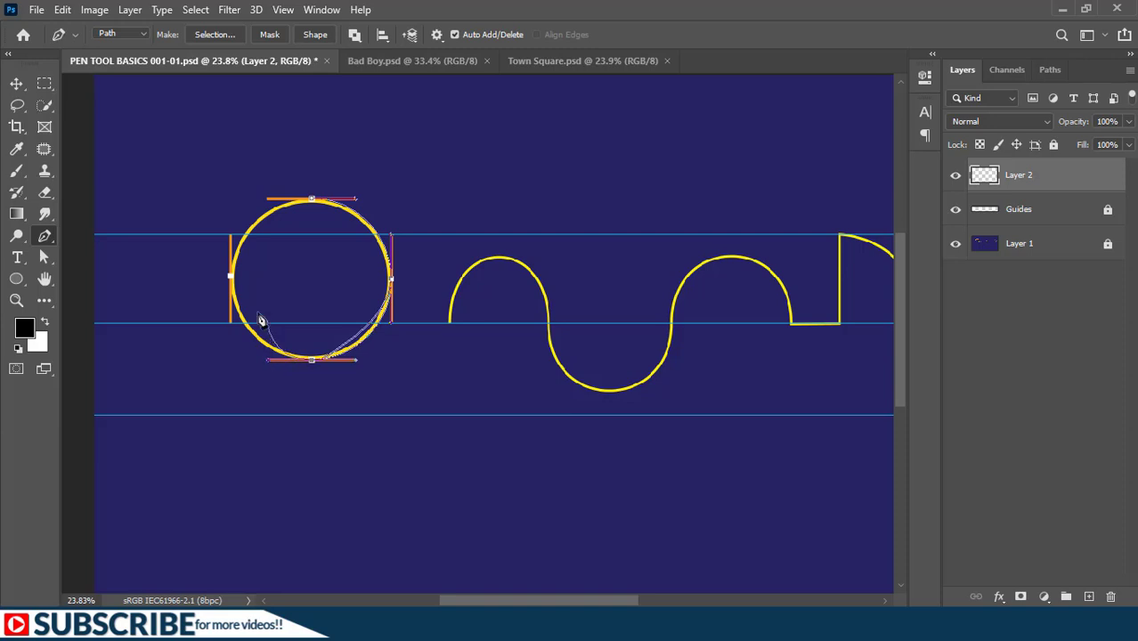
{"action": "left_click_drag", "start_coordinate": [231, 281], "coordinate": [229, 228]}
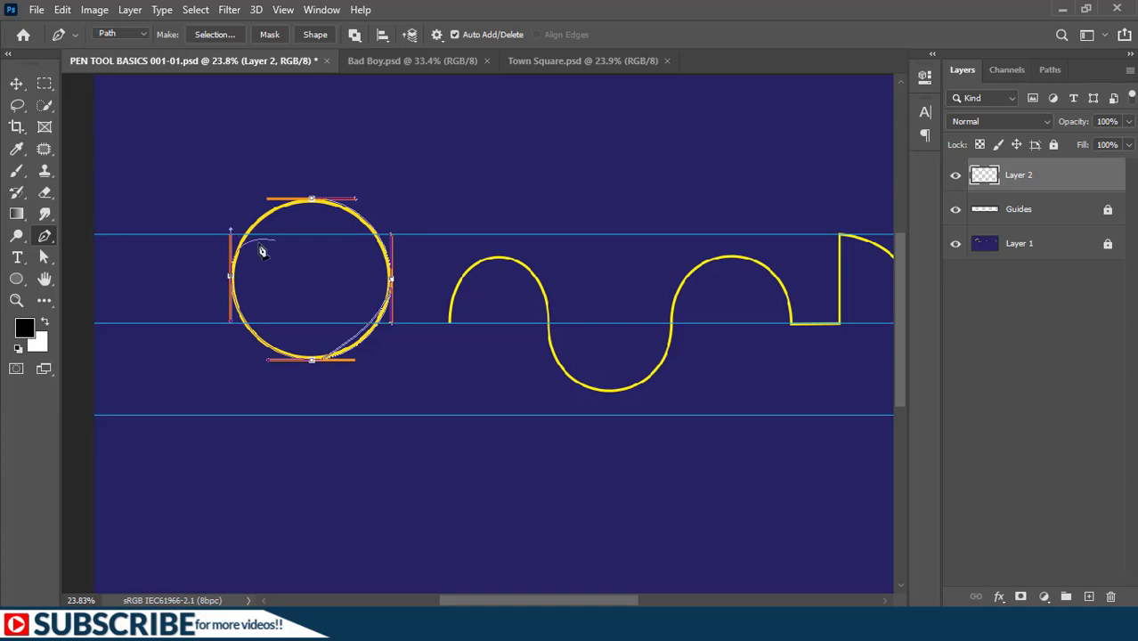
{"action": "left_click", "coordinate": [311, 199]}
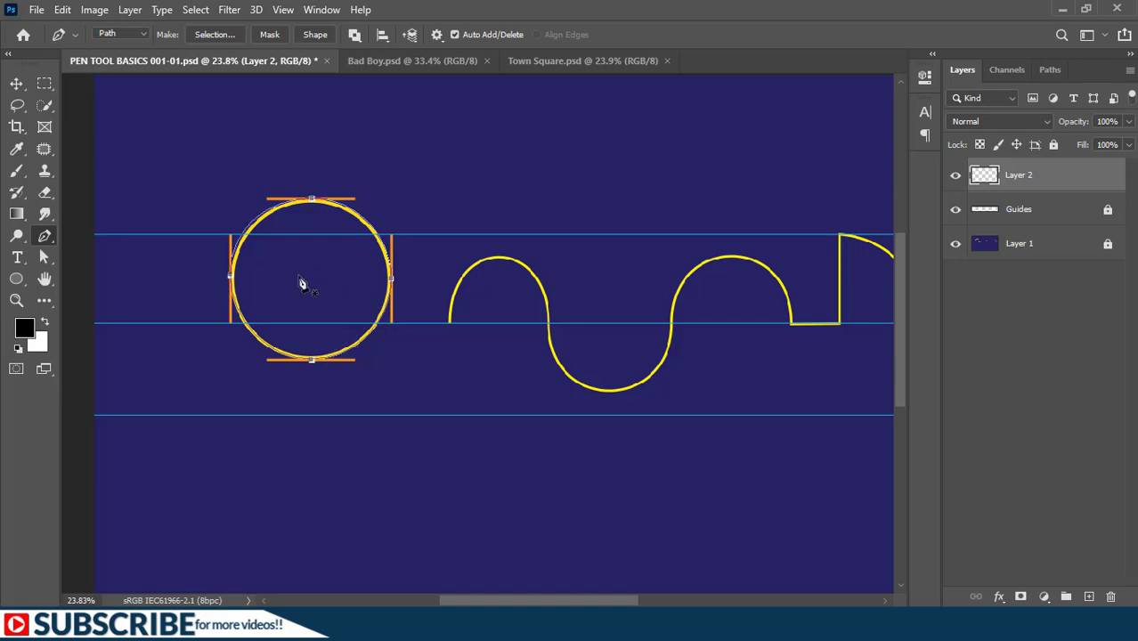
{"action": "left_click", "coordinate": [1049, 70]}
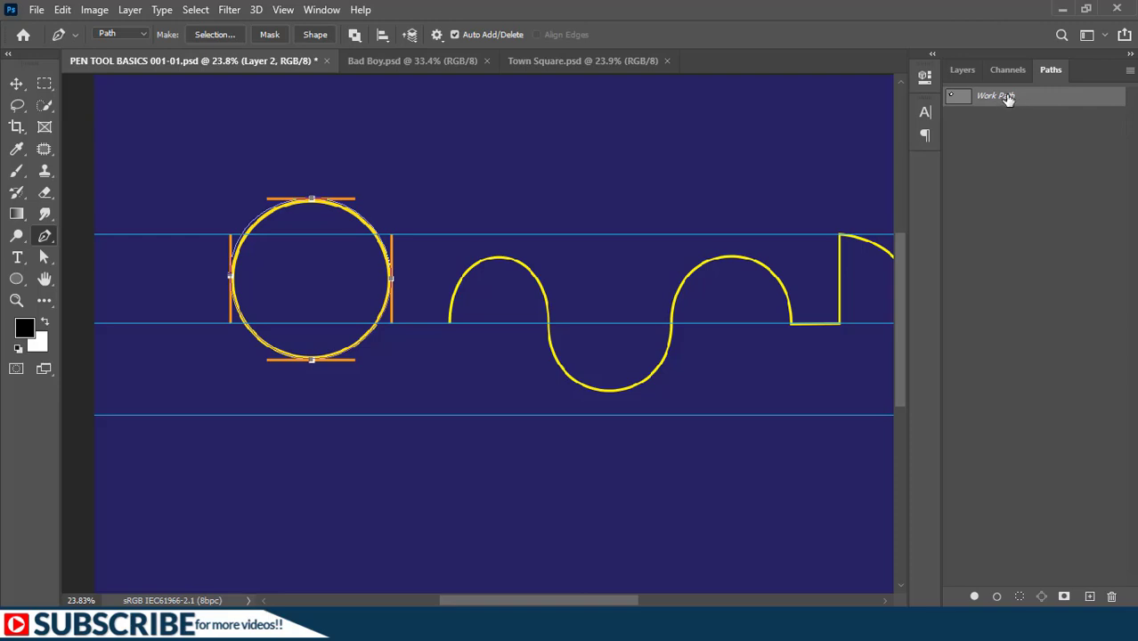
- Draw a closed test shape of straight and curved segments below the wavy line, within the circle's work path
{"action": "left_click", "coordinate": [452, 387]}
{"action": "left_click", "coordinate": [482, 464]}
{"action": "left_click", "coordinate": [585, 473]}
{"action": "left_click_drag", "start_coordinate": [585, 473], "coordinate": [558, 443]}
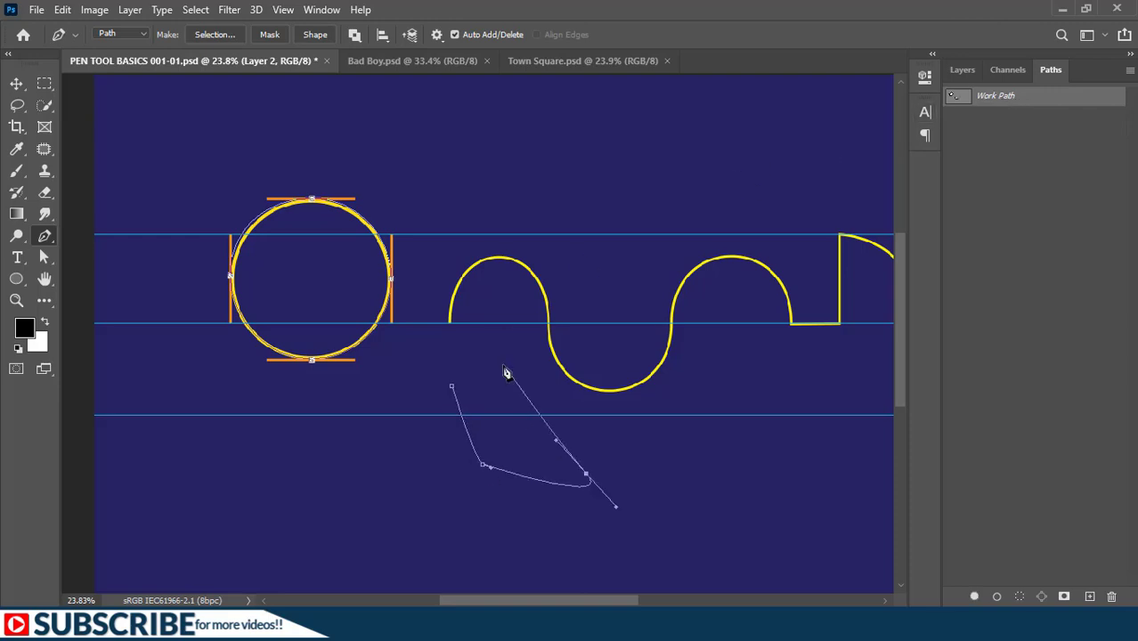
{"action": "left_click", "coordinate": [503, 365]}
{"action": "left_click", "coordinate": [451, 387]}
- Undo all anchors of the closed test shape, back to the circle path
{"action": "key", "text": "ctrl+z"}
{"action": "key", "text": "ctrl+z"}
{"action": "key", "text": "ctrl+z"}
{"action": "key", "text": "ctrl+z"}
{"action": "key", "text": "ctrl+z"}
{"action": "key", "text": "ctrl+z"}
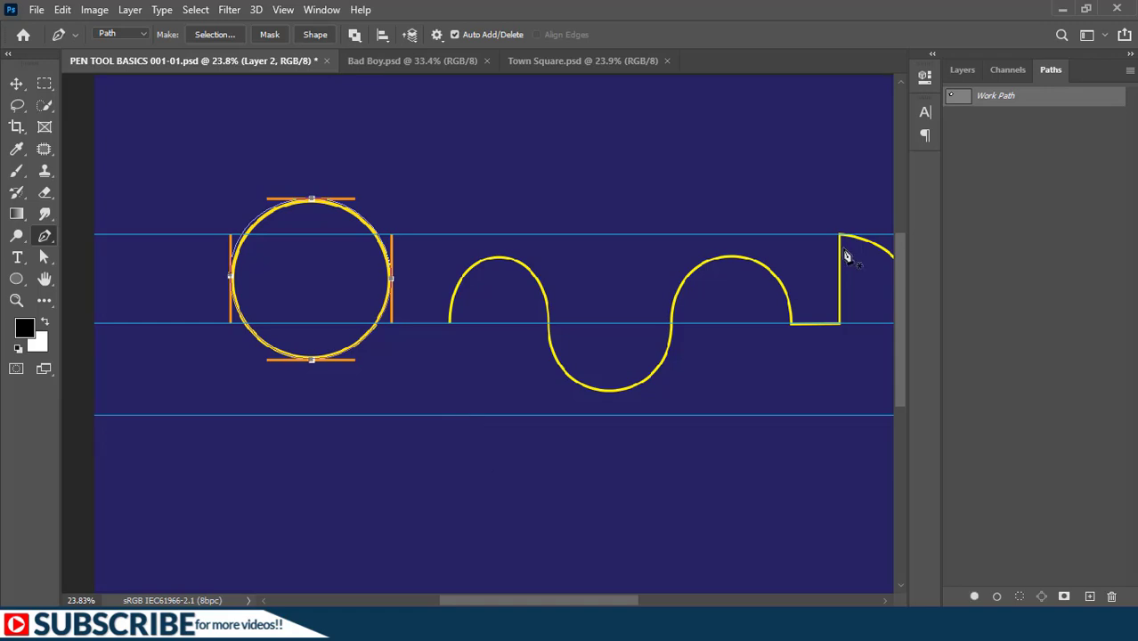
- Deselect the work path and draw a new three-point path of straight segments below the wavy line
{"action": "left_click", "coordinate": [1002, 145]}
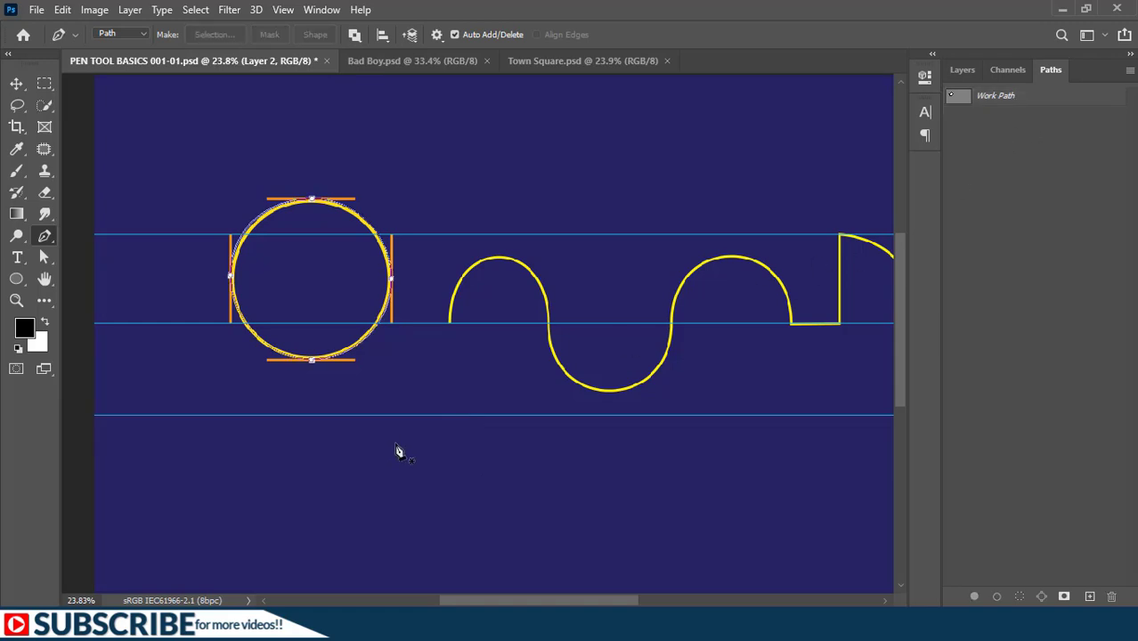
{"action": "left_click_drag", "start_coordinate": [391, 445], "coordinate": [459, 401]}
{"action": "left_click", "coordinate": [558, 418]}
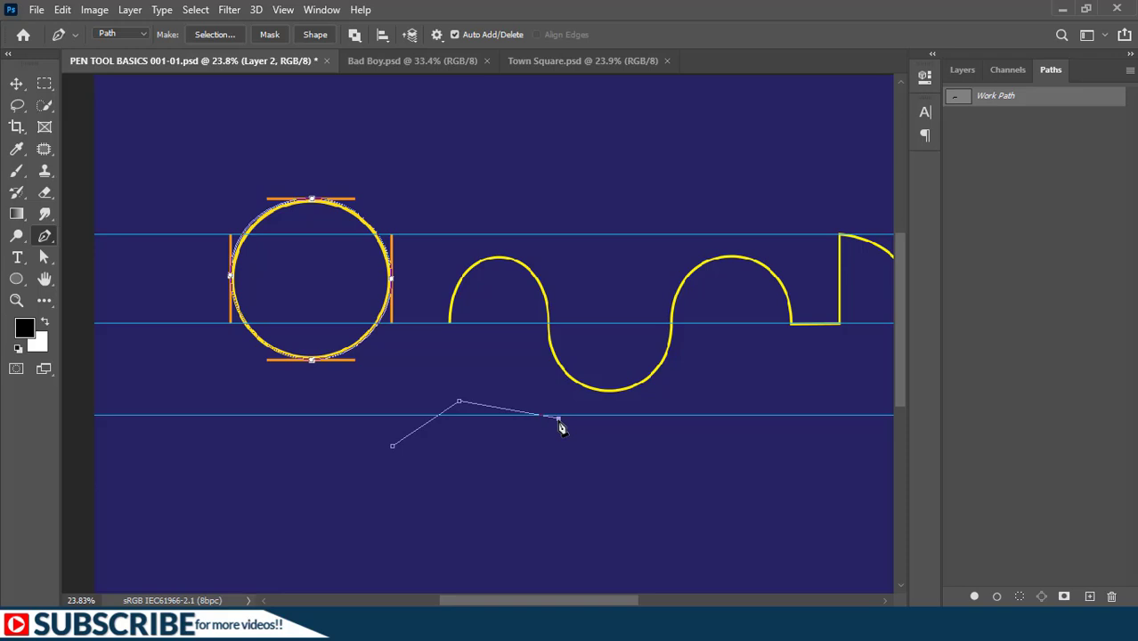
- Undo the straight-segment path to restore the circle's work path
{"action": "key", "text": "ctrl+z"}
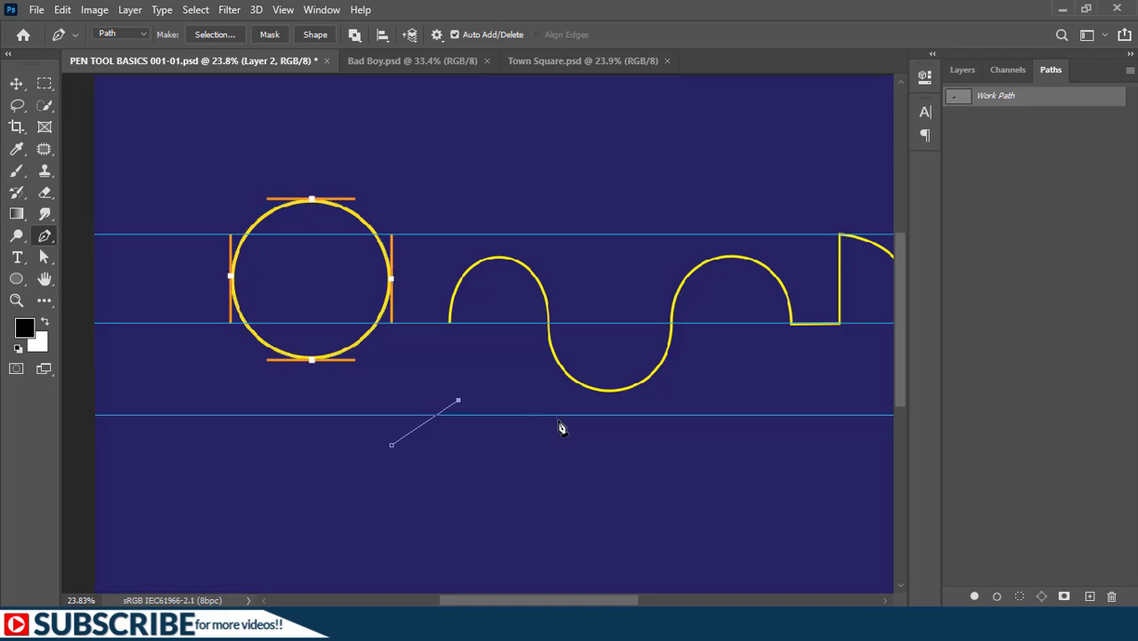
{"action": "key", "text": "ctrl+z"}
{"action": "key", "text": "ctrl+z"}
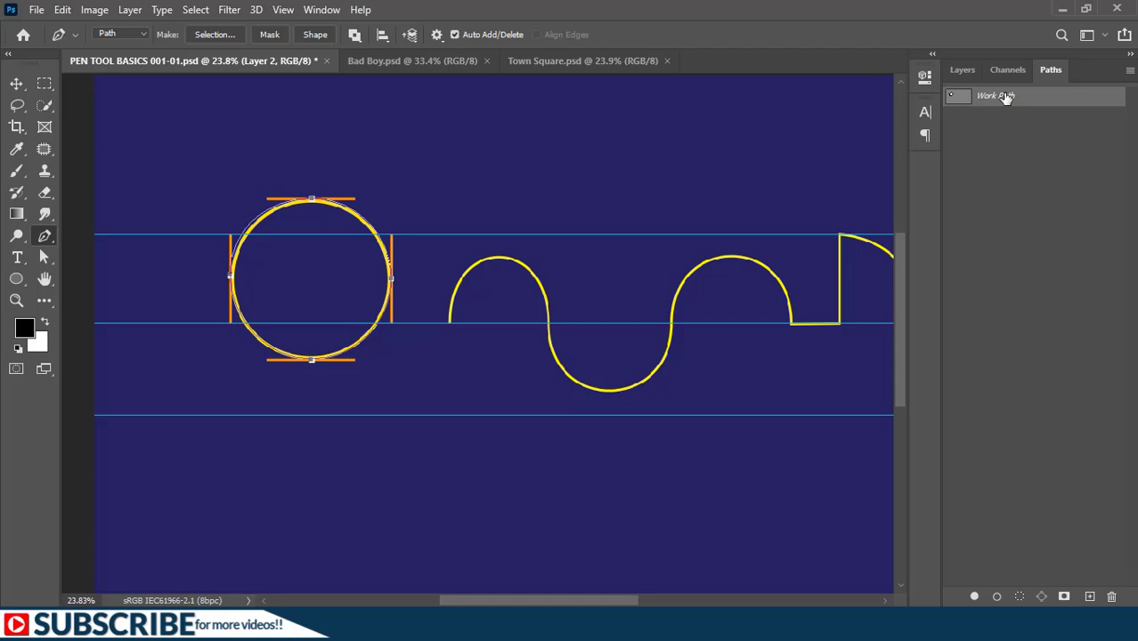
- Save the circle's work path under the name Path 1 and deselect it
{"action": "double_click", "coordinate": [1004, 96]}
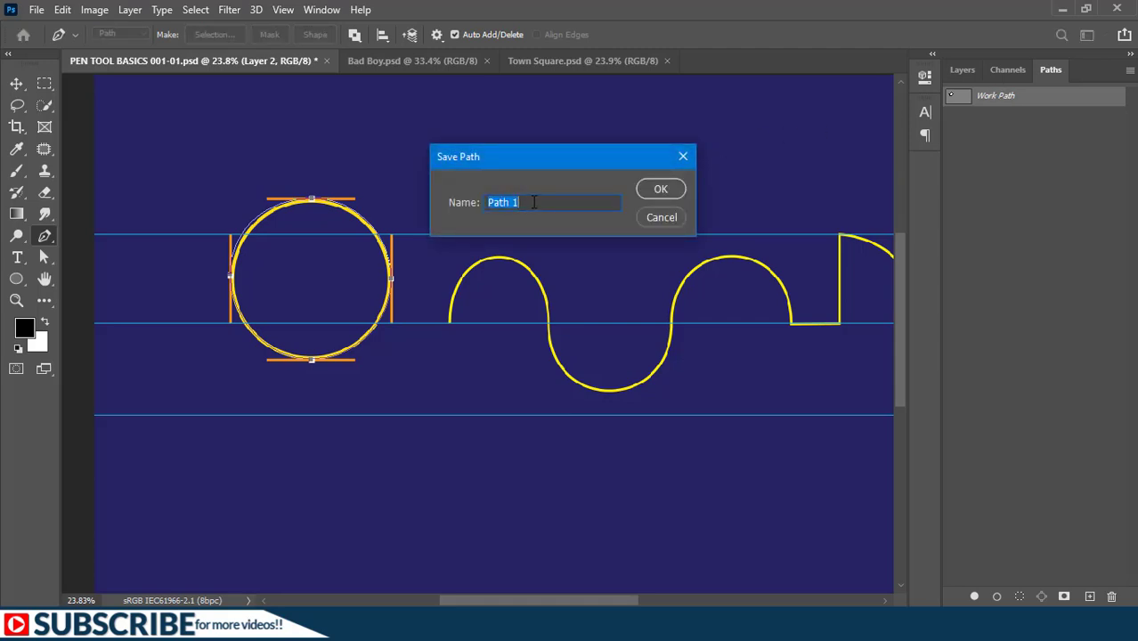
{"action": "left_click", "coordinate": [659, 190]}
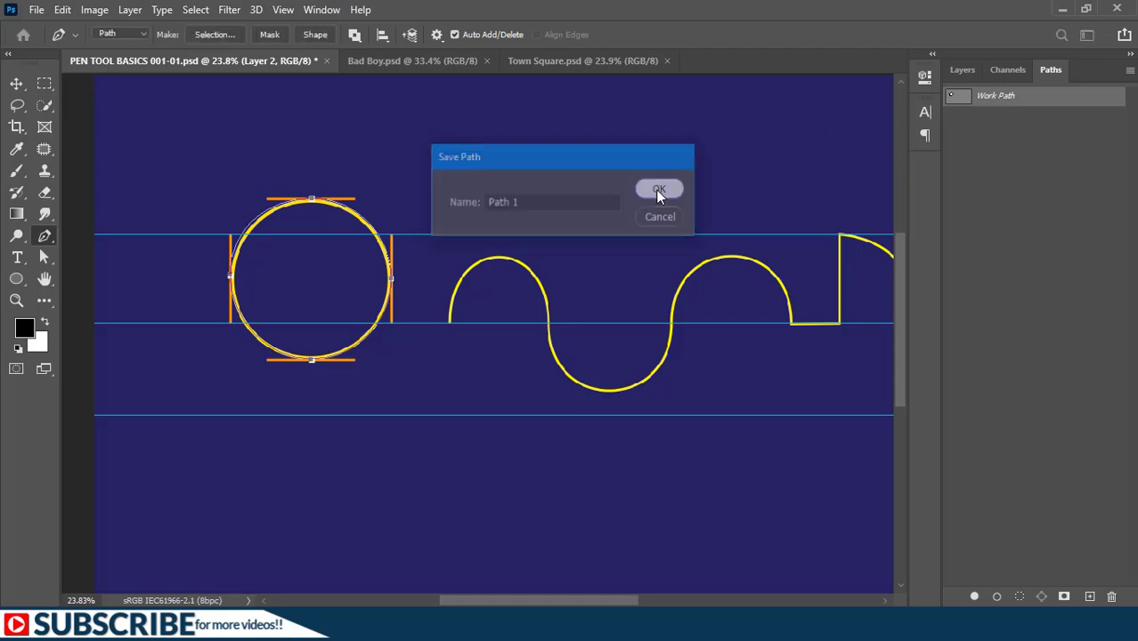
{"action": "left_click", "coordinate": [988, 131]}
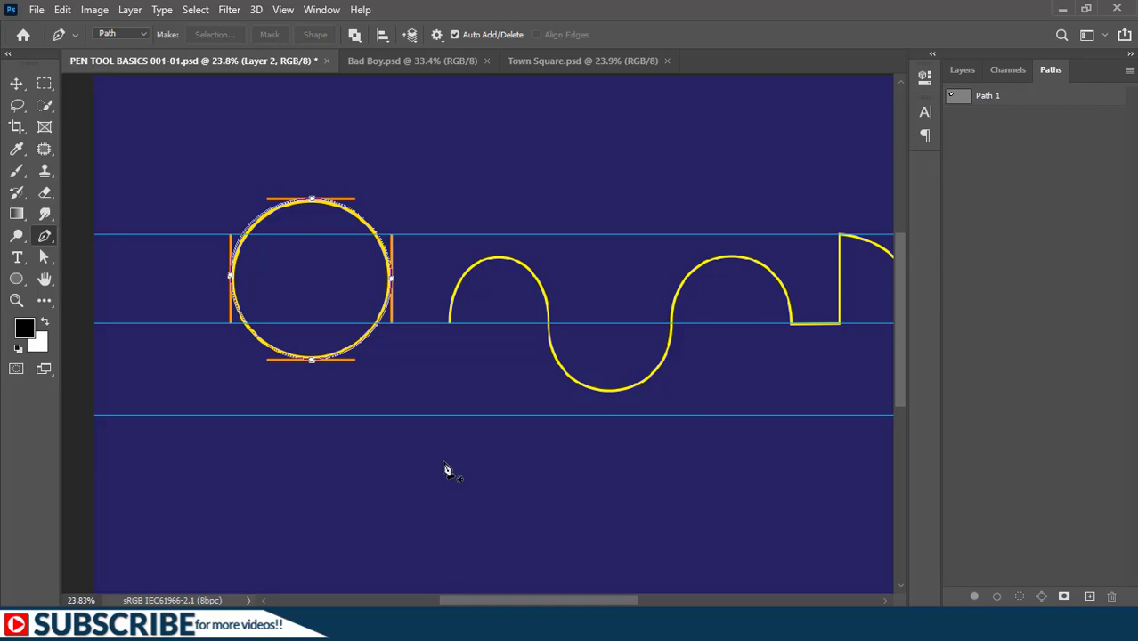
- Draw a closed path with three curved anchors below the lowest guide line as a separate work path
{"action": "left_click_drag", "start_coordinate": [443, 462], "coordinate": [487, 447]}
{"action": "left_click_drag", "start_coordinate": [645, 462], "coordinate": [692, 508]}
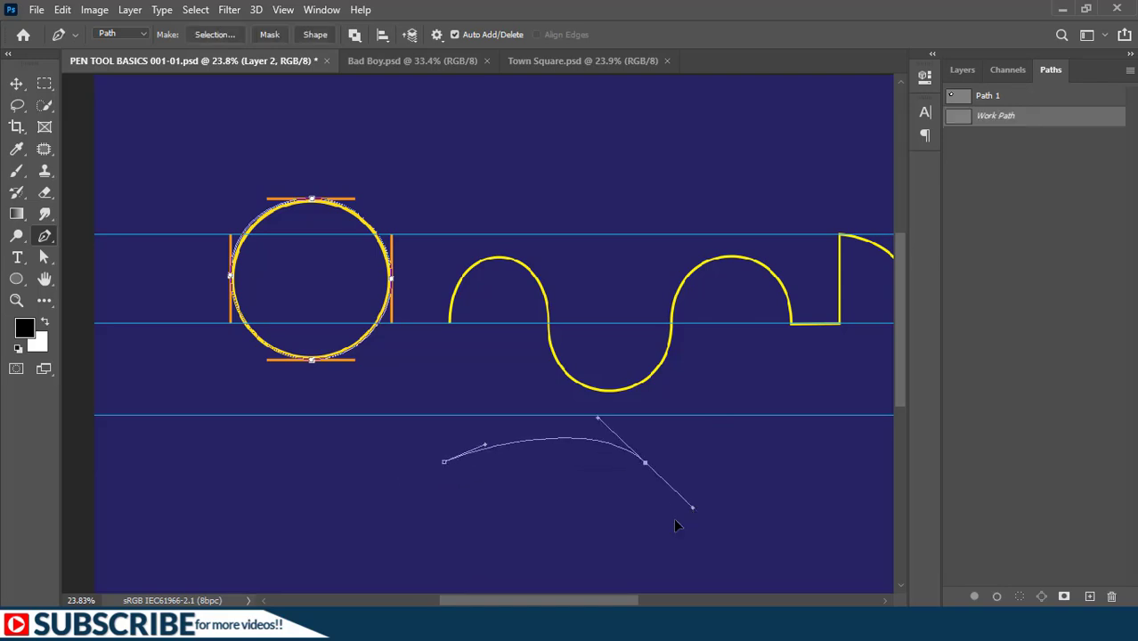
{"action": "left_click_drag", "start_coordinate": [577, 549], "coordinate": [682, 556]}
{"action": "left_click", "coordinate": [443, 463]}
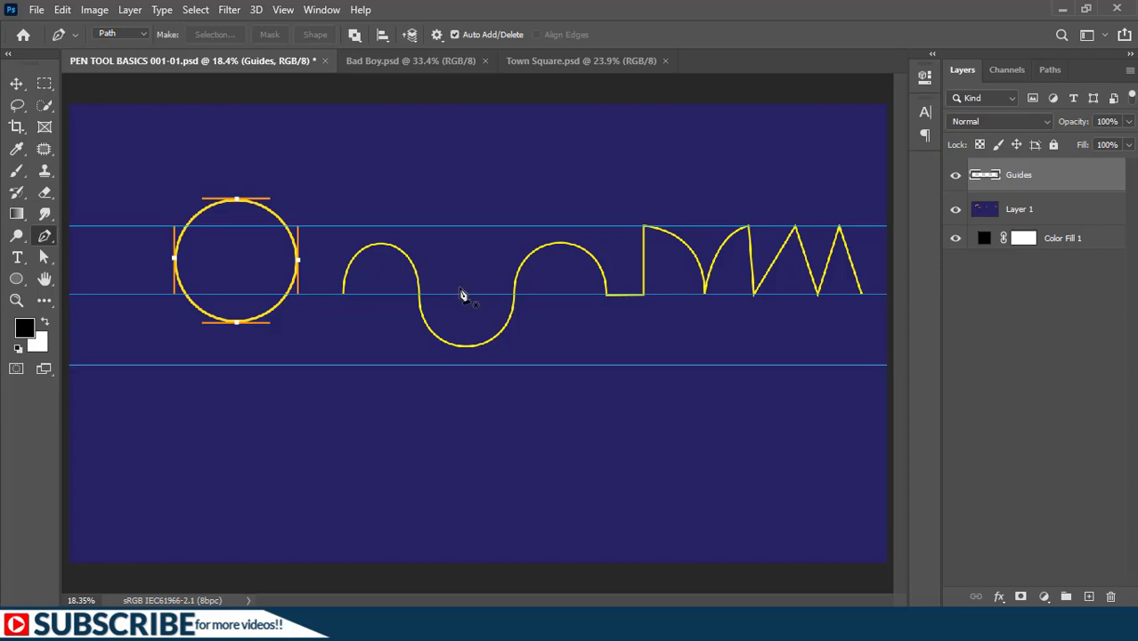
- Trace the wave's three arches with the Pen tool, placing four curved anchors on the middle guide with handles reaching the outer guides
{"action": "scroll", "coordinate": [348, 302], "scroll_direction": "up", "scroll_amount": 1}
{"action": "scroll", "coordinate": [348, 303], "scroll_direction": "up", "scroll_amount": 5}
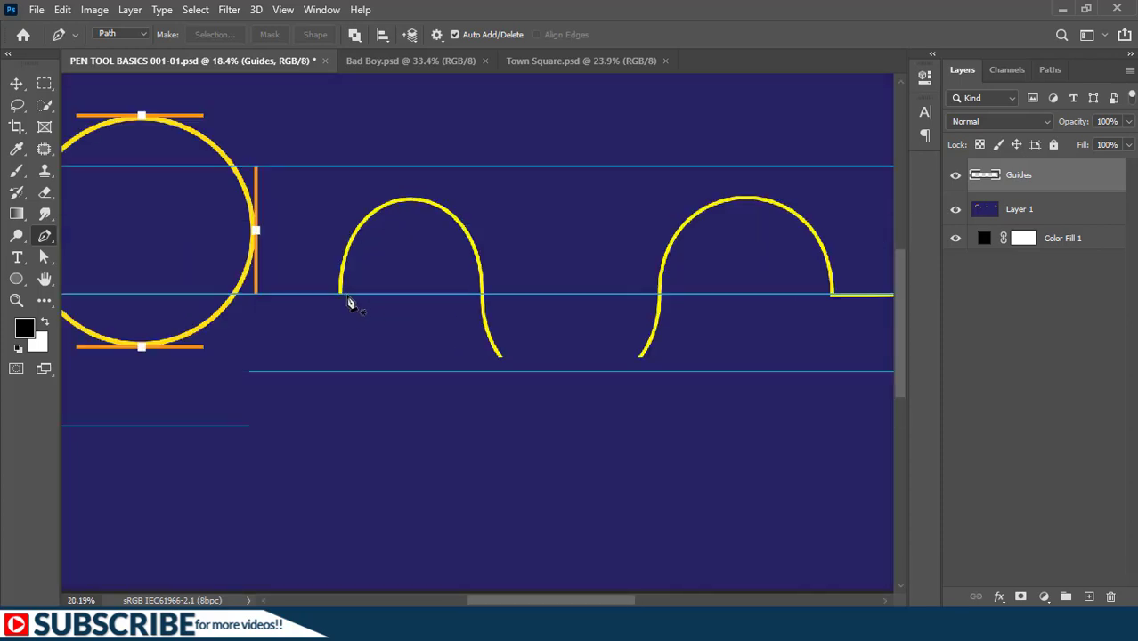
{"action": "left_click_drag", "start_coordinate": [398, 297], "coordinate": [365, 352]}
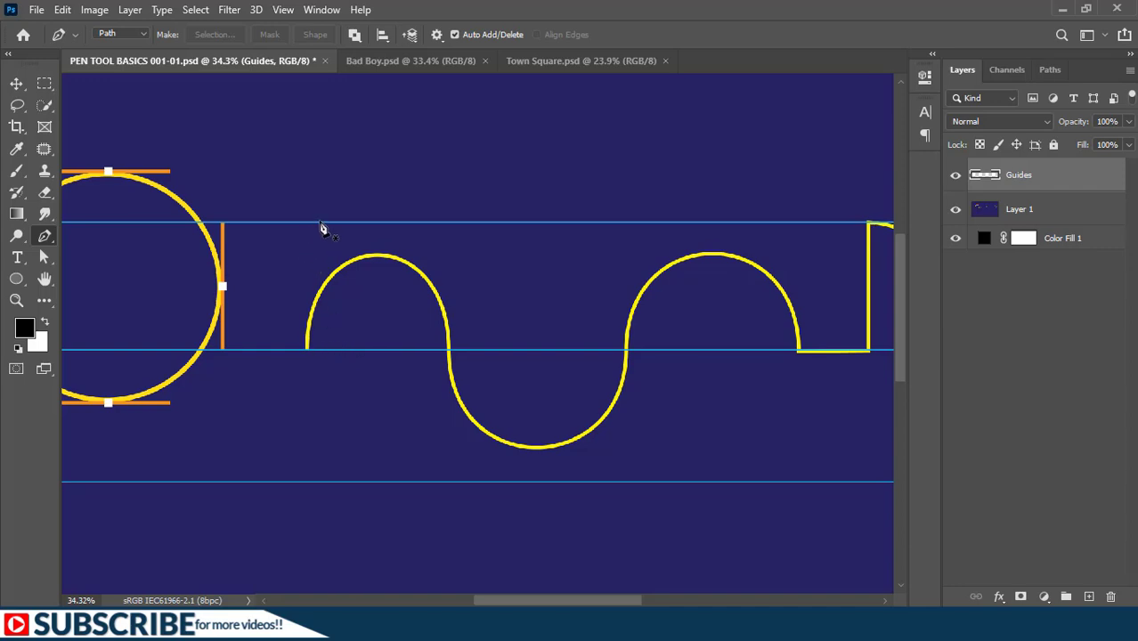
{"action": "left_click", "coordinate": [954, 176]}
{"action": "left_click", "coordinate": [954, 177]}
{"action": "left_click_drag", "start_coordinate": [307, 346], "coordinate": [310, 229]}
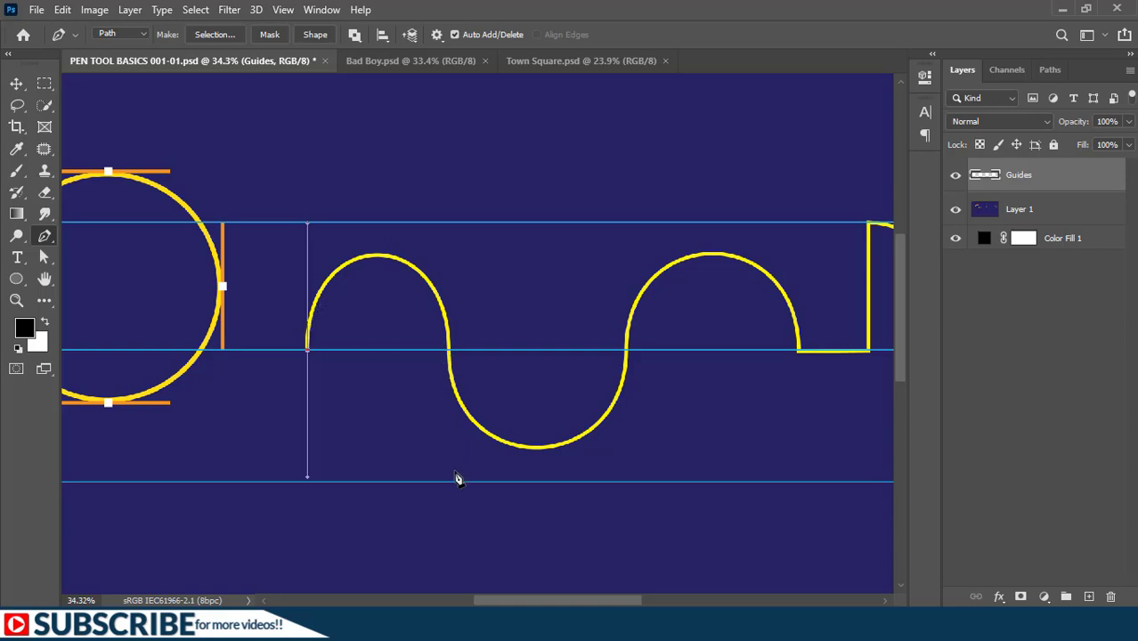
{"action": "left_click_drag", "start_coordinate": [450, 352], "coordinate": [456, 478]}
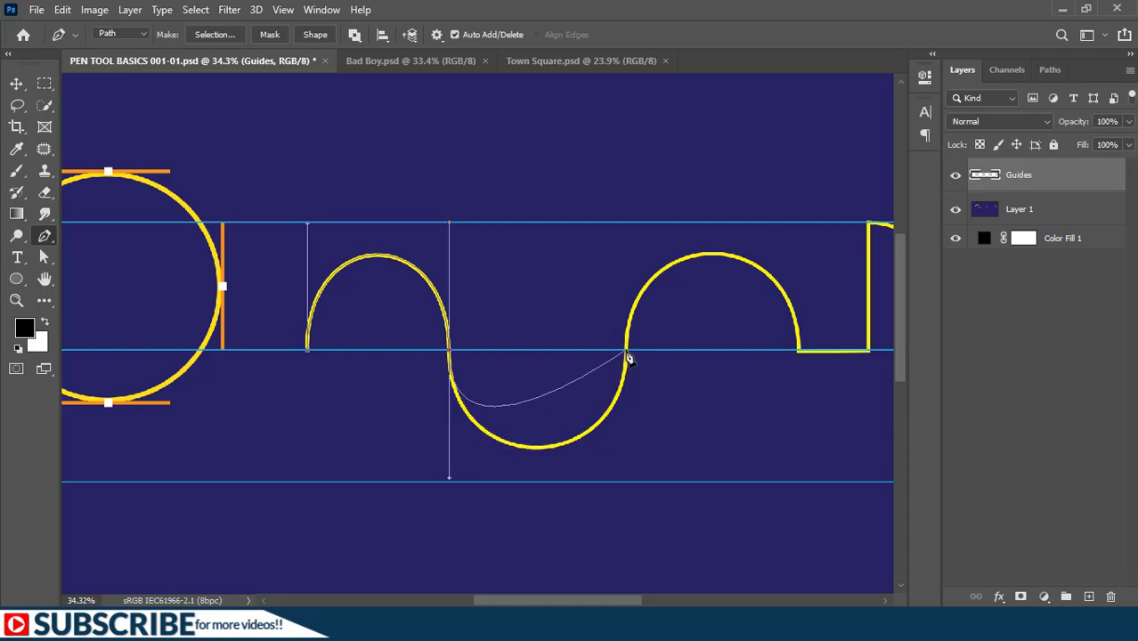
{"action": "left_click_drag", "start_coordinate": [626, 354], "coordinate": [632, 218]}
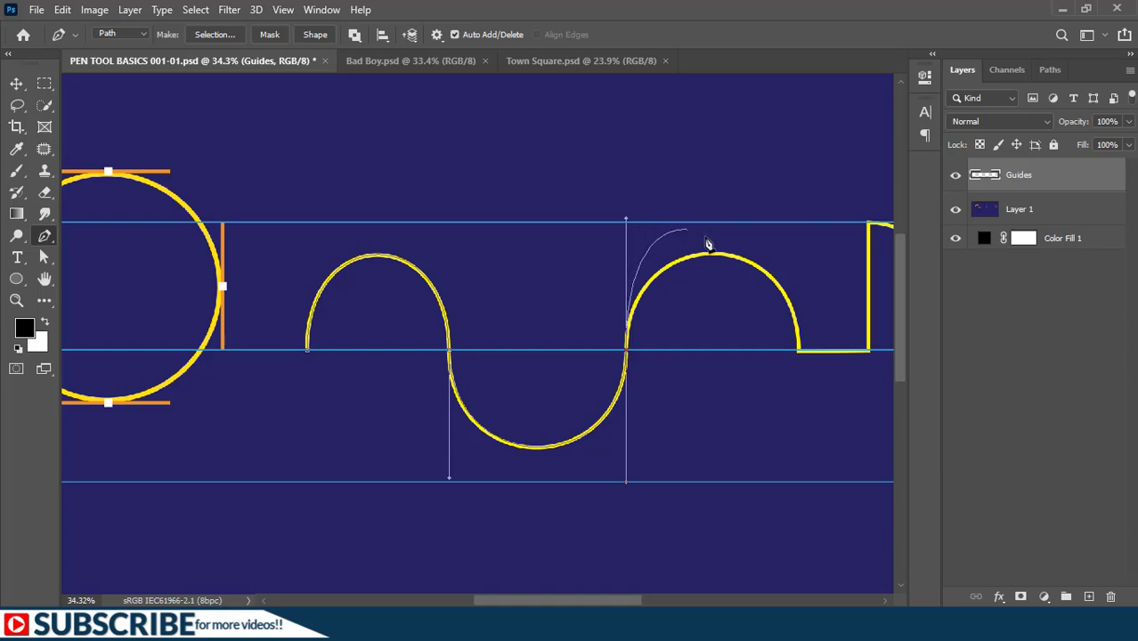
{"action": "left_click_drag", "start_coordinate": [799, 350], "coordinate": [810, 478]}
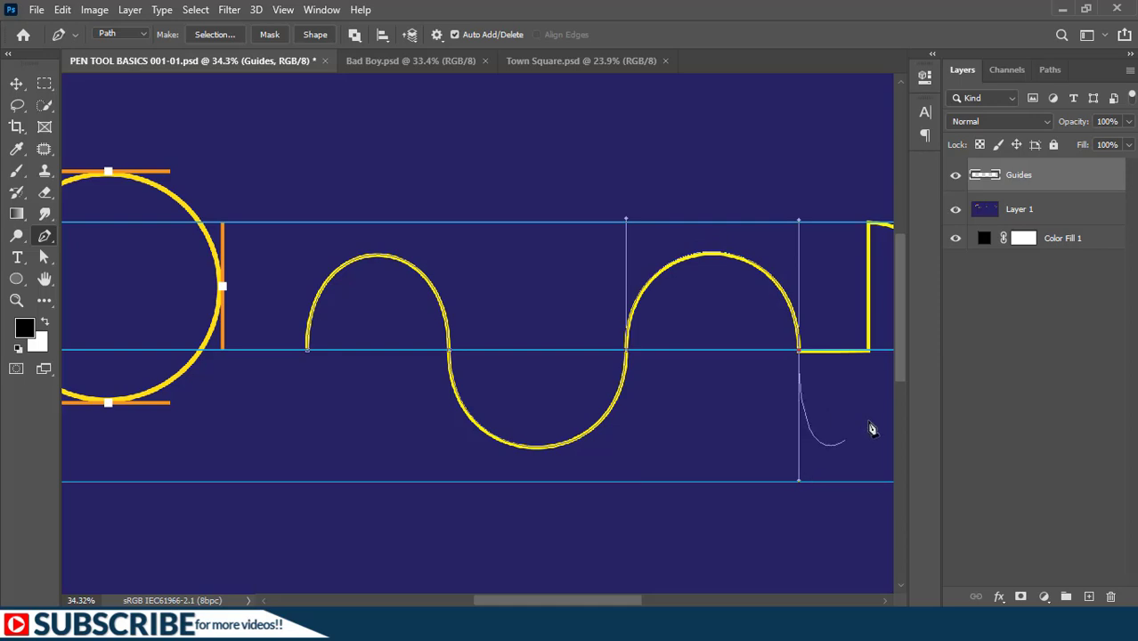
- Remove the outgoing handle from the last arch's end anchor and trace the short horizontal and tall vertical straight segments
{"action": "key", "text": "space"}
{"action": "left_click_drag", "start_coordinate": [746, 449], "coordinate": [402, 408]}
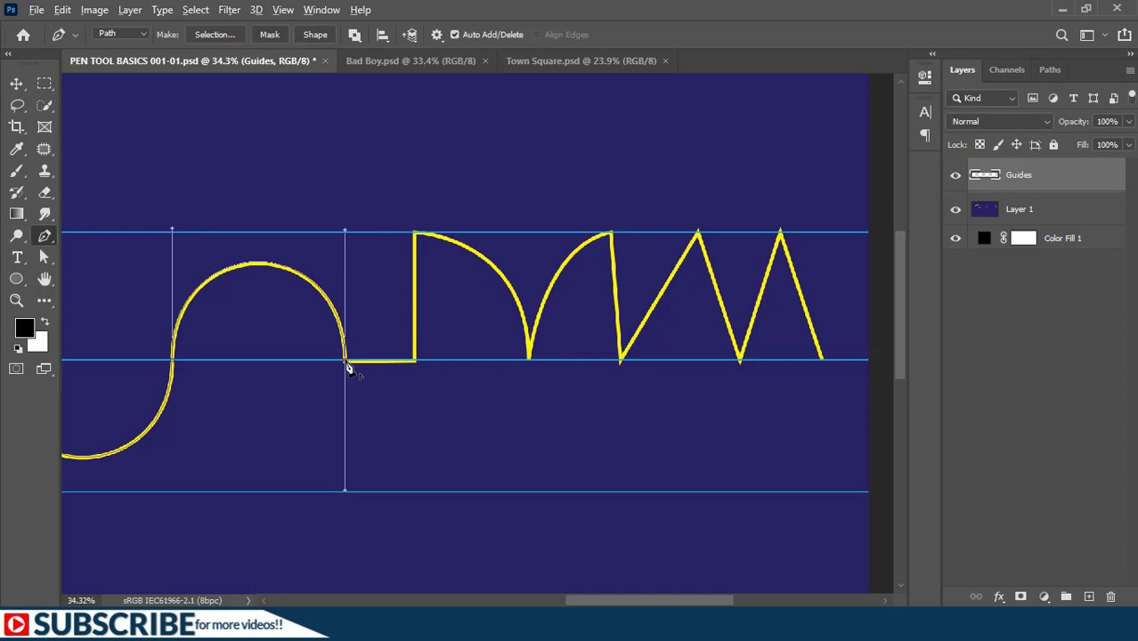
{"action": "left_click_drag", "start_coordinate": [346, 363], "coordinate": [351, 454]}
{"action": "left_click", "coordinate": [347, 366]}
{"action": "left_click", "coordinate": [414, 363]}
{"action": "left_click", "coordinate": [413, 361]}
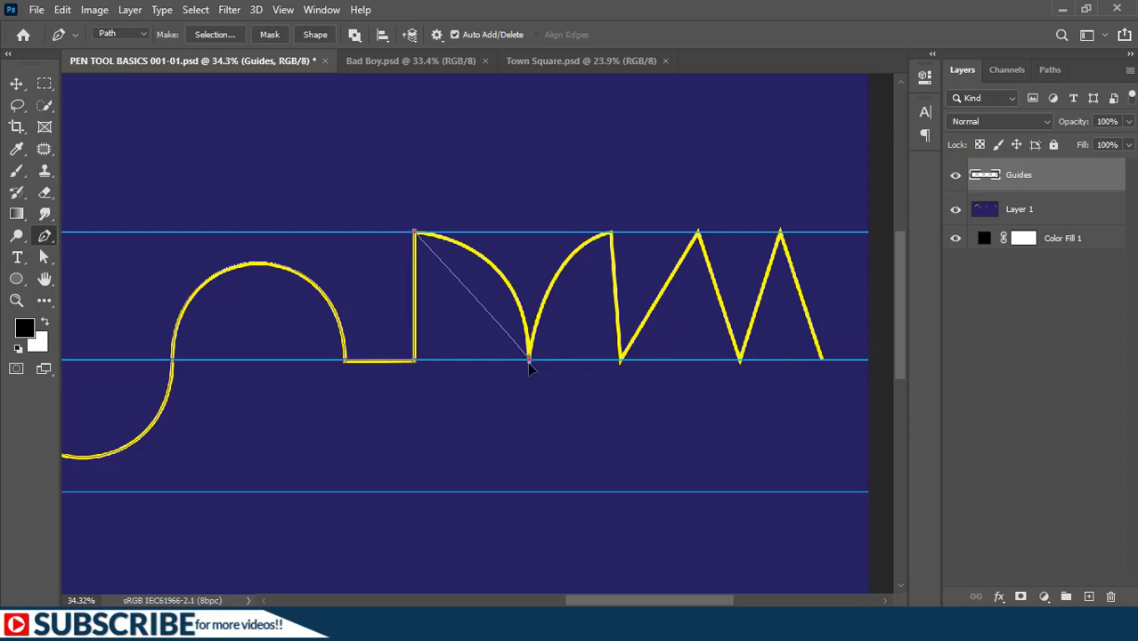
- Trace the two curved segments meeting in a point on the middle guide, removing the outgoing handle at each end anchor
{"action": "left_click_drag", "start_coordinate": [528, 360], "coordinate": [538, 489]}
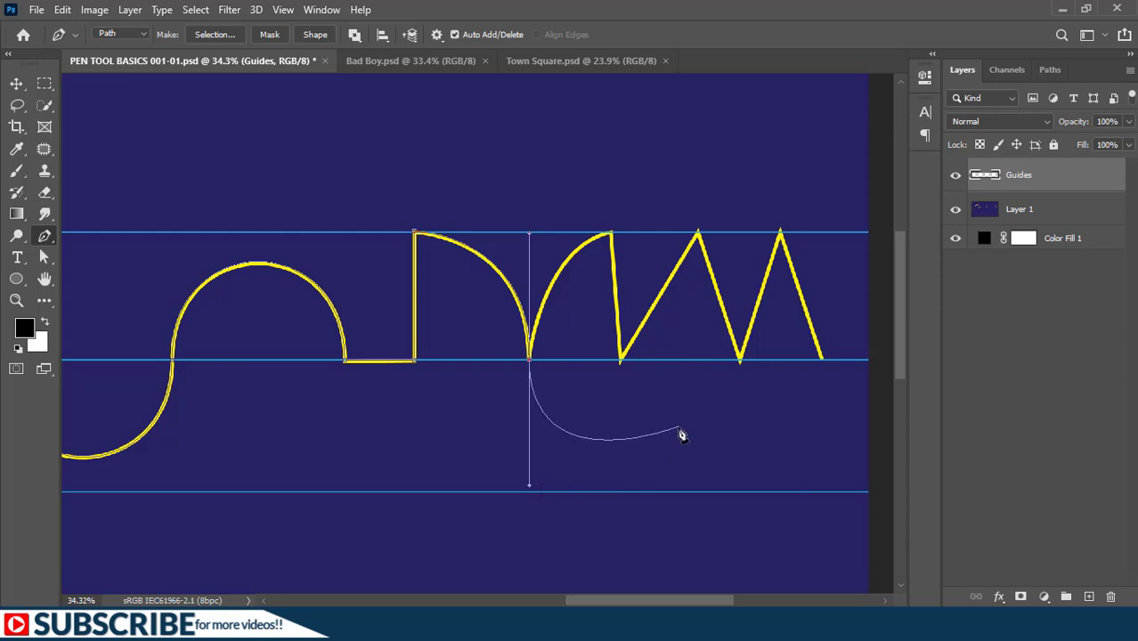
{"action": "left_click", "coordinate": [529, 361], "text": "alt"}
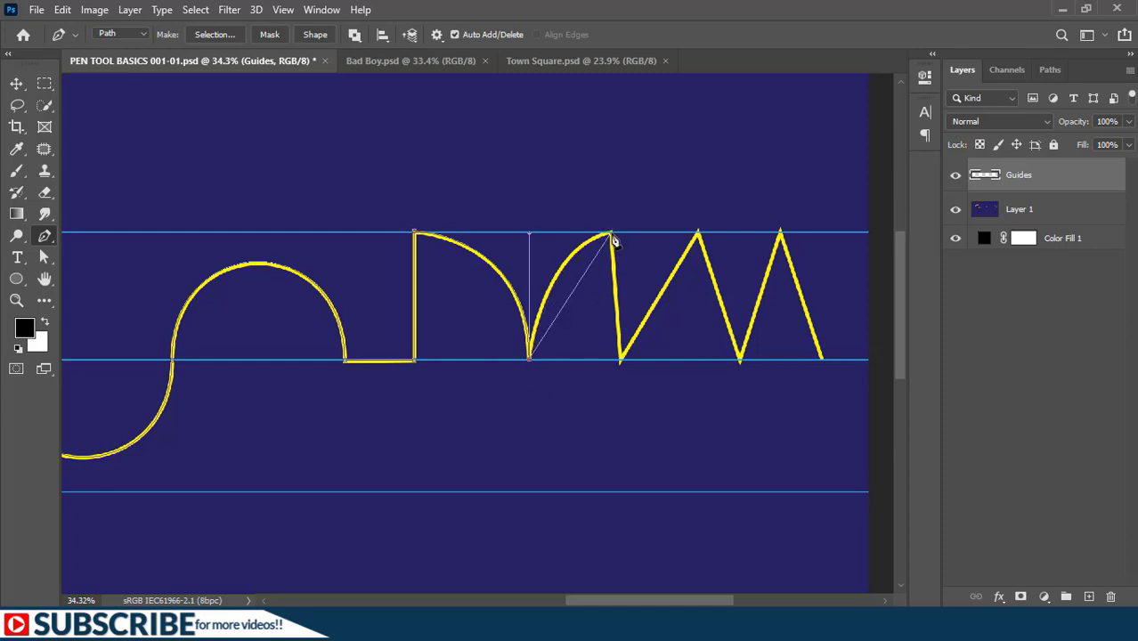
{"action": "left_click_drag", "start_coordinate": [612, 235], "coordinate": [685, 218]}
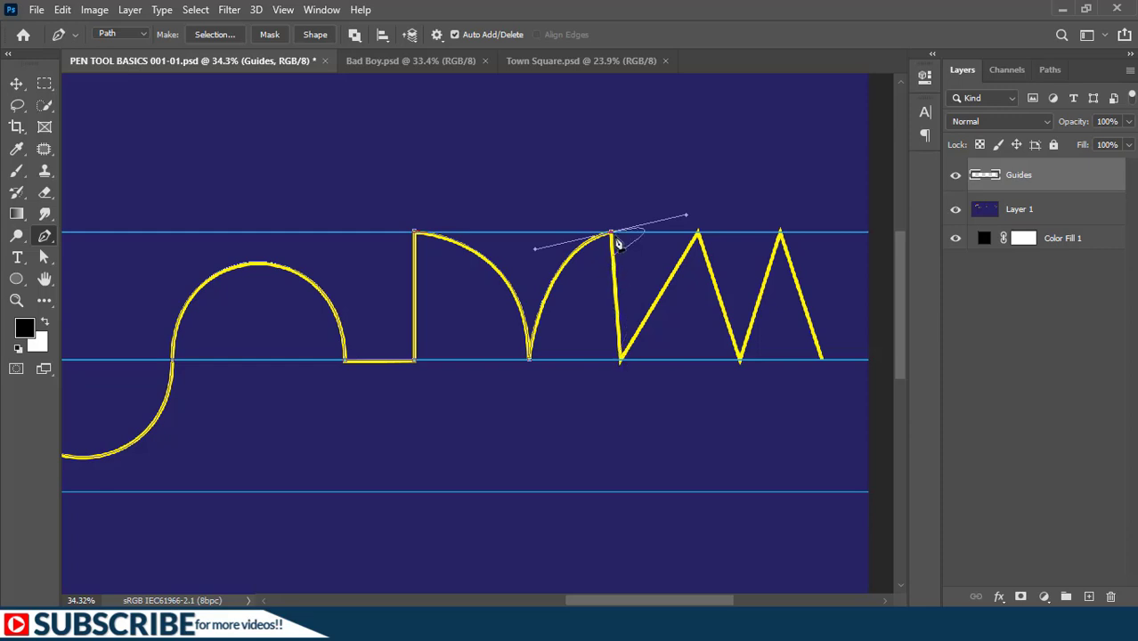
{"action": "left_click", "coordinate": [612, 235], "text": "alt"}
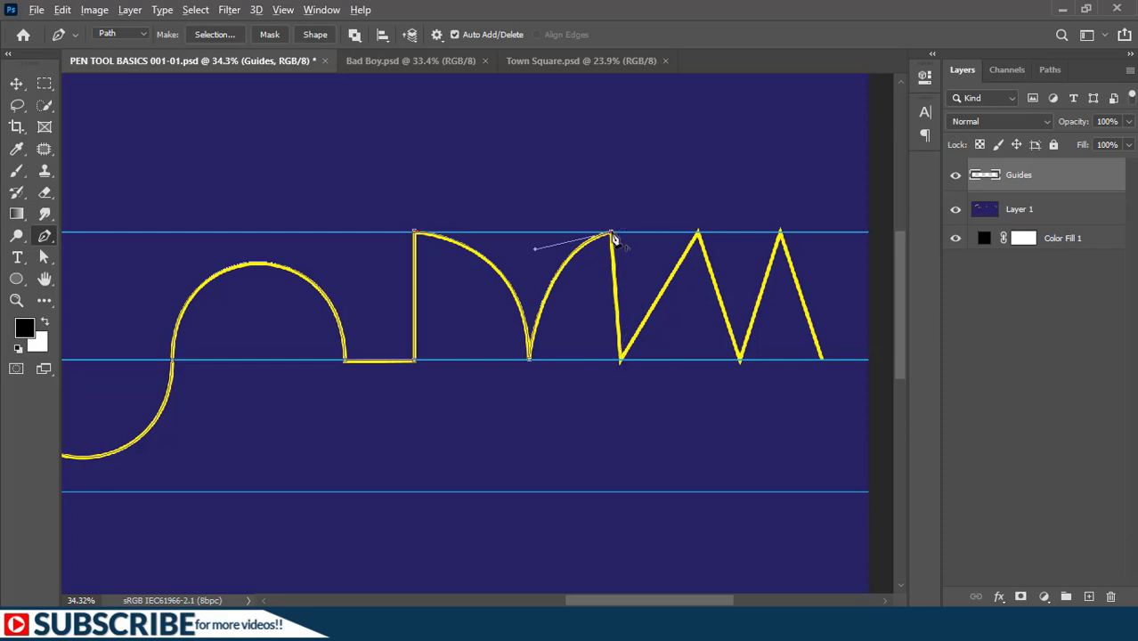
- Trace the zigzag with straight segments through its peaks and valleys to the end of the line
{"action": "left_click", "coordinate": [620, 362]}
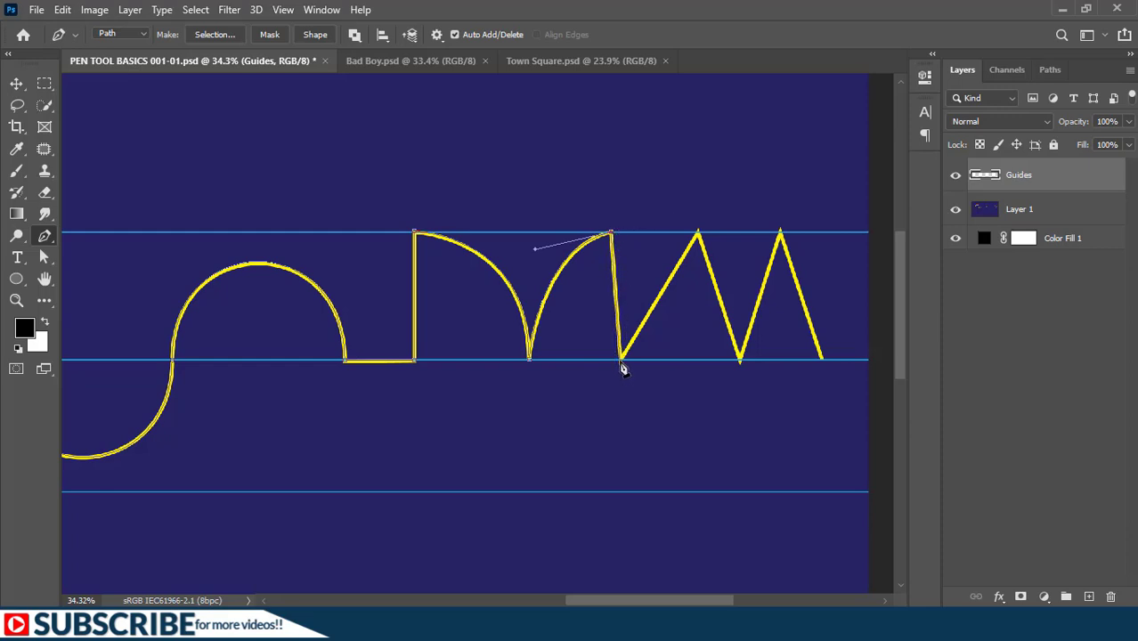
{"action": "left_click", "coordinate": [697, 232]}
{"action": "left_click", "coordinate": [739, 361]}
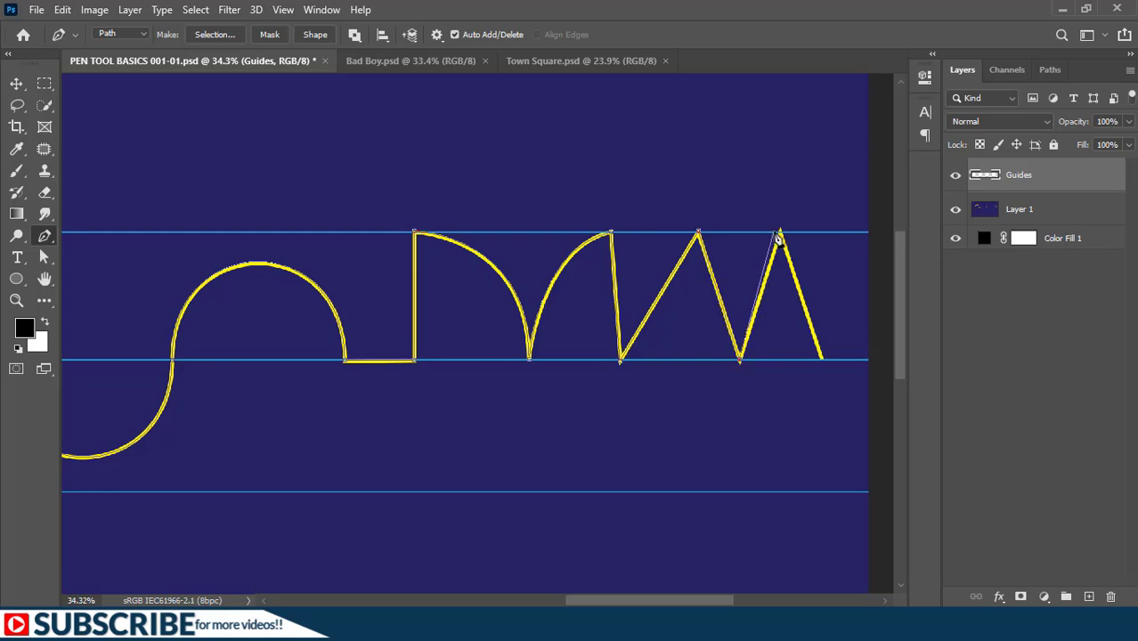
{"action": "left_click", "coordinate": [780, 233]}
{"action": "left_click", "coordinate": [822, 362]}
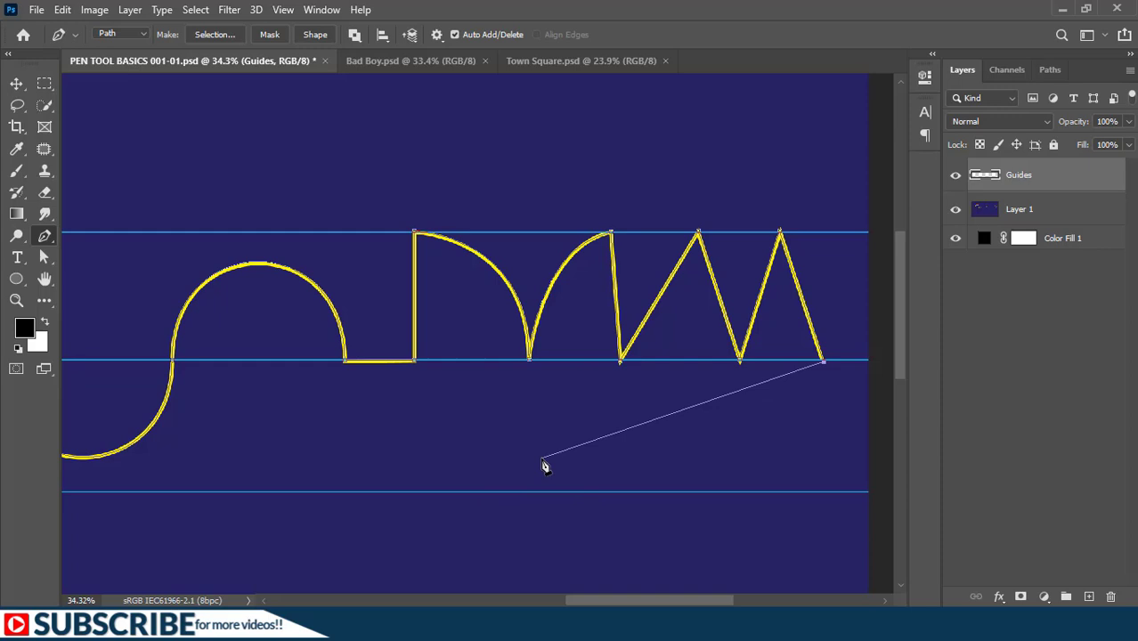
- Save the traced line's work path under the name Path 1
{"action": "key", "text": "ctrl+0"}
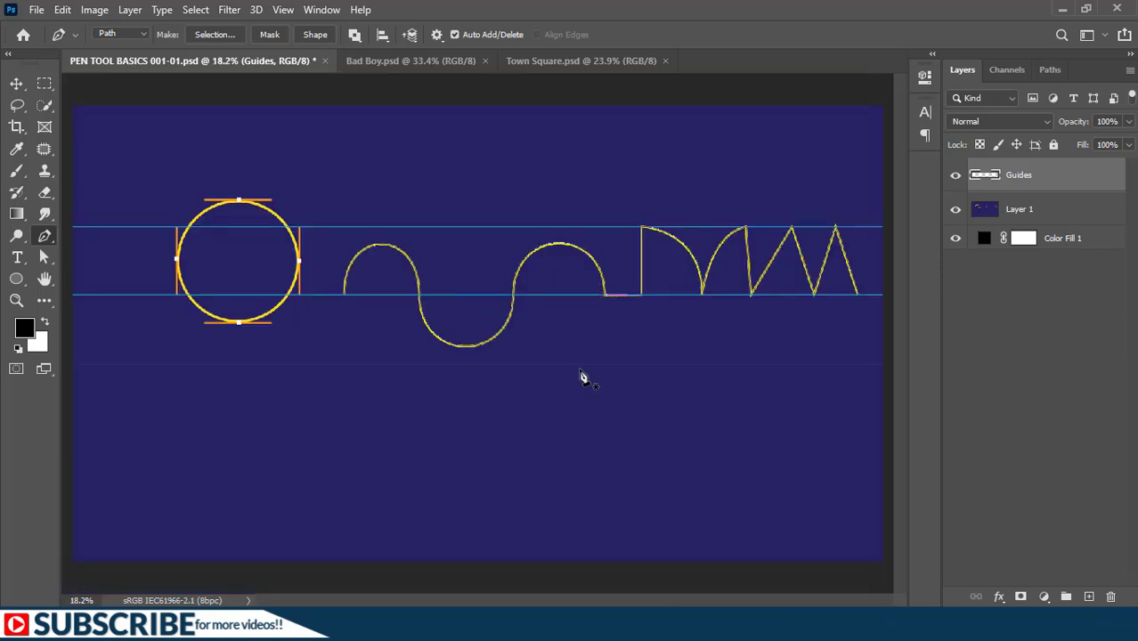
{"action": "left_click", "coordinate": [1048, 68]}
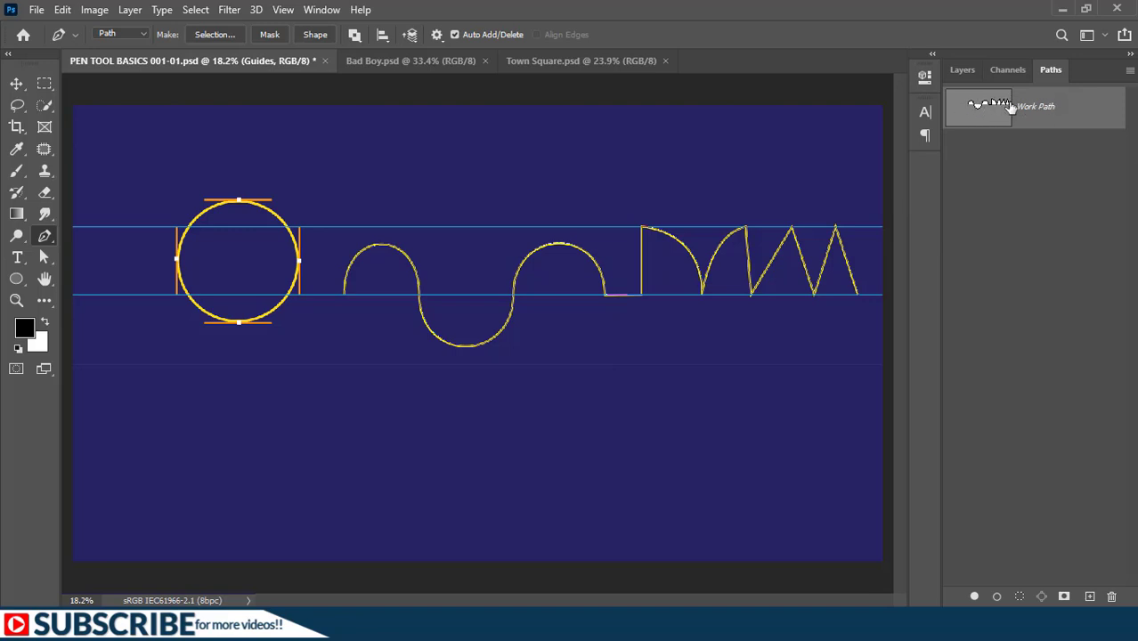
{"action": "double_click", "coordinate": [1041, 110]}
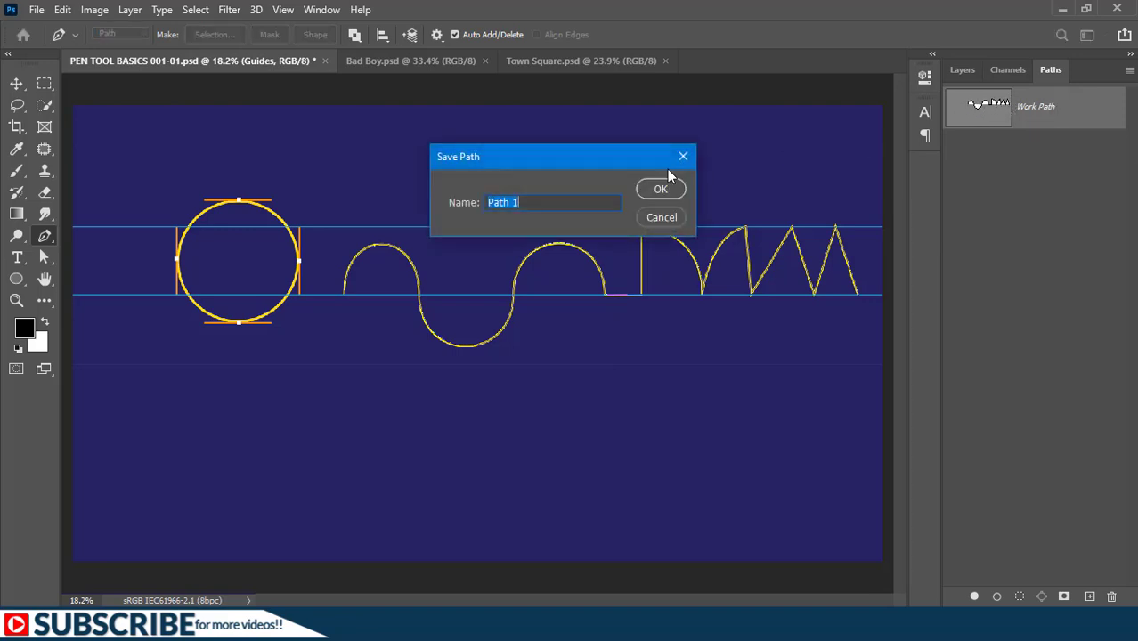
{"action": "left_click", "coordinate": [659, 187]}
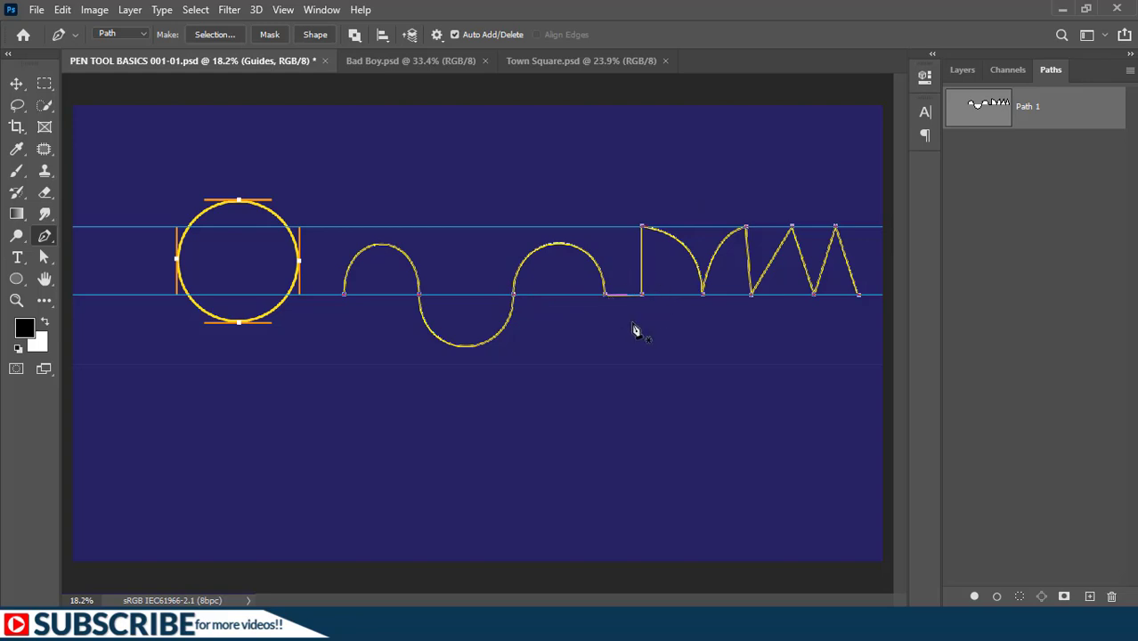
- Try tilting the upper handle of the wave's second anchor with the Direct Selection tool, and undo the change
{"action": "left_click", "coordinate": [47, 259]}
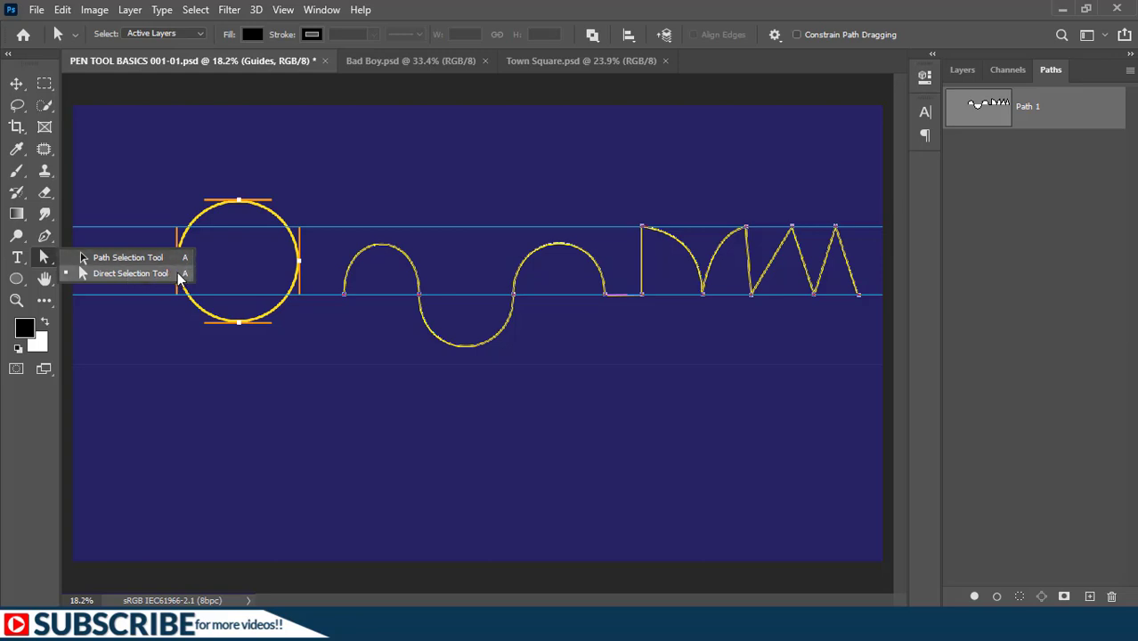
{"action": "left_click", "coordinate": [102, 273]}
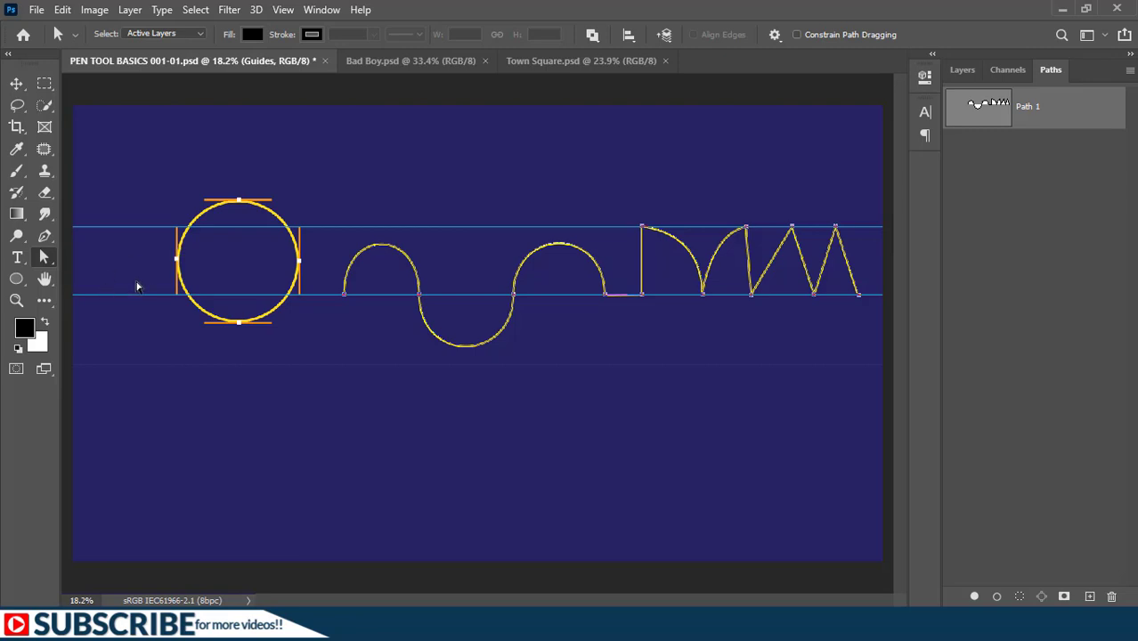
{"action": "scroll", "coordinate": [418, 281], "scroll_direction": "up", "scroll_amount": 3}
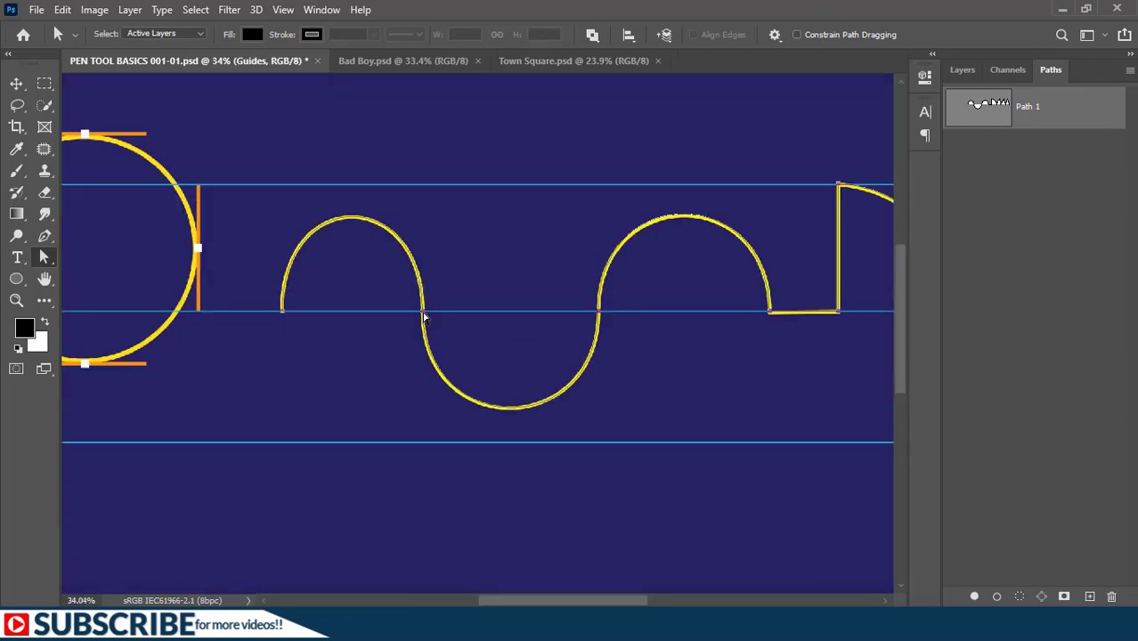
{"action": "left_click", "coordinate": [423, 314]}
{"action": "left_click_drag", "start_coordinate": [424, 186], "coordinate": [362, 191]}
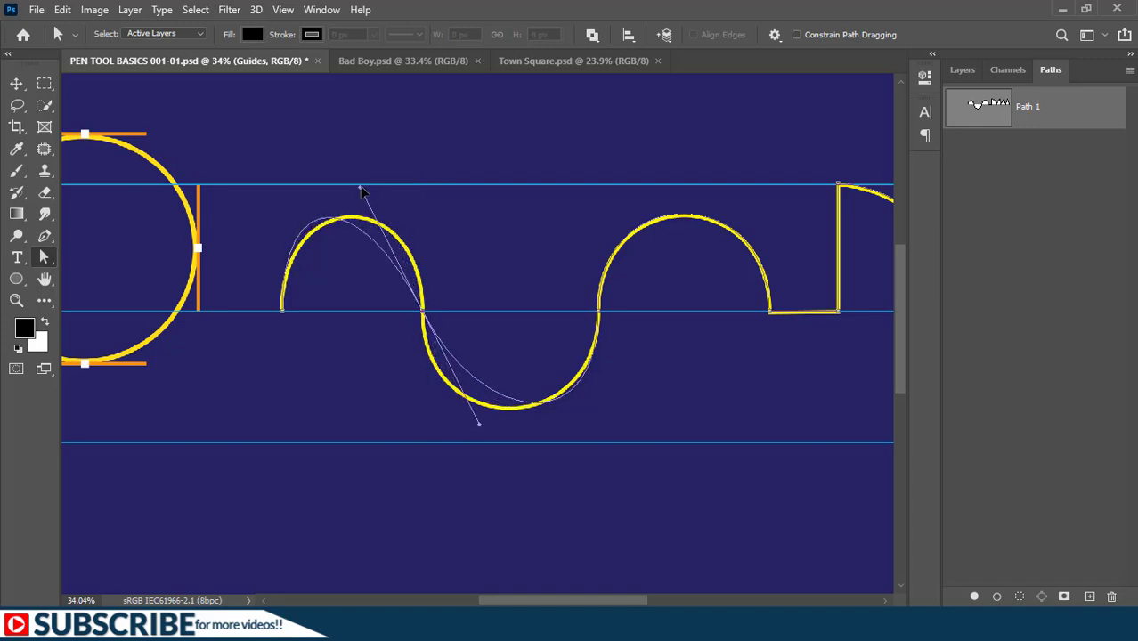
{"action": "key", "text": "ctrl+z"}
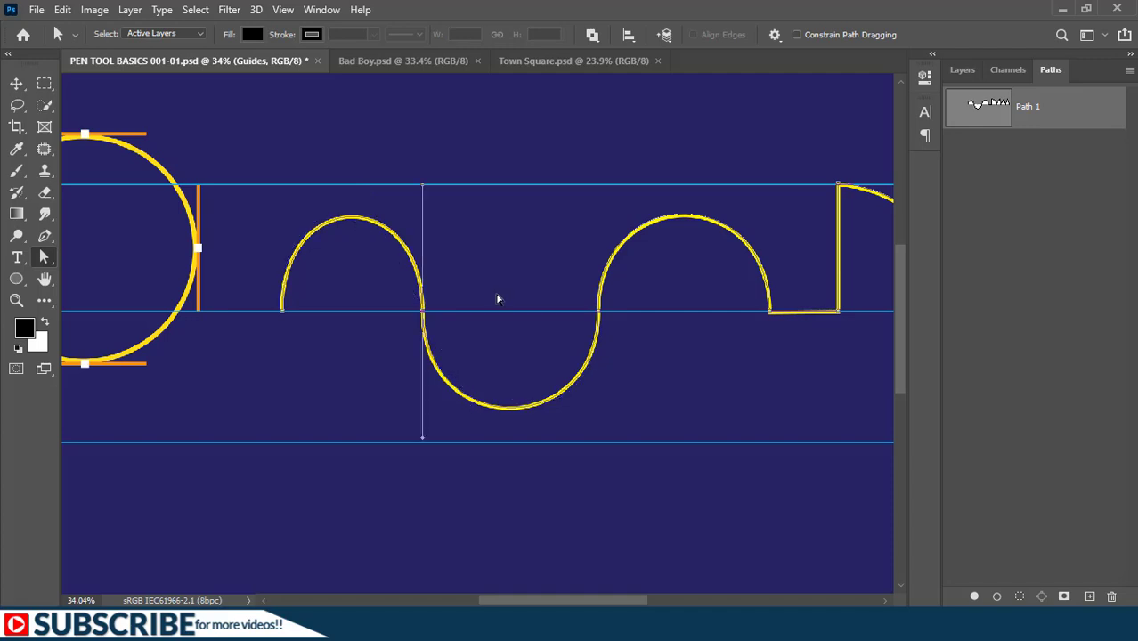
- Switch back to the Pen tool and try tilting the second anchor's linked handles inward and outward, undoing each change
{"action": "left_click", "coordinate": [45, 237]}
{"action": "left_click", "coordinate": [46, 237]}
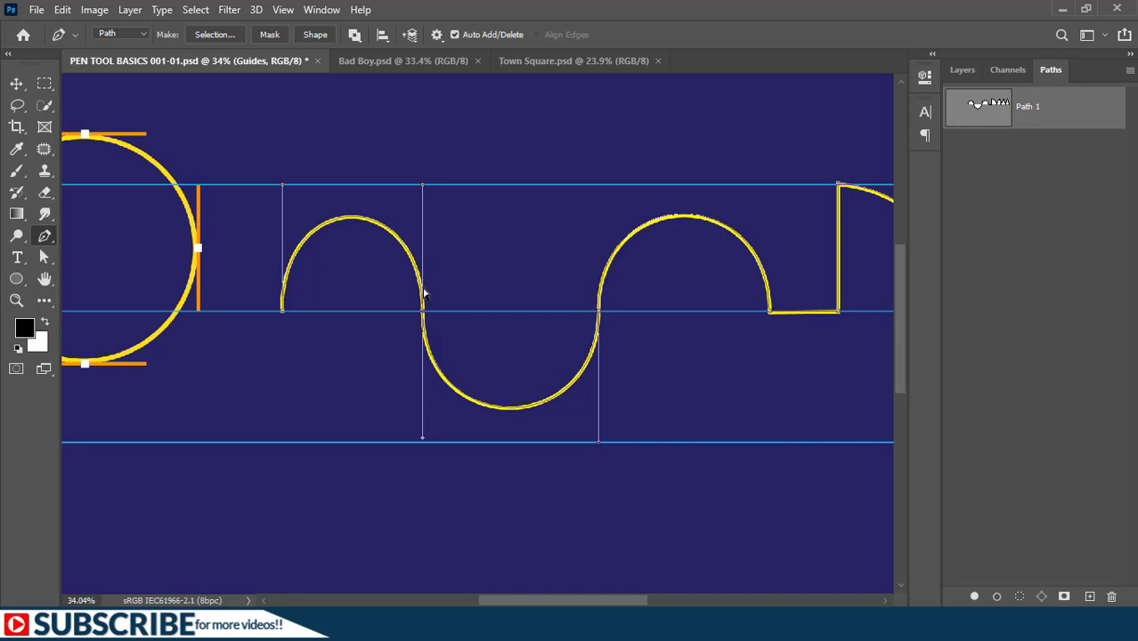
{"action": "left_click_drag", "start_coordinate": [424, 188], "coordinate": [388, 192]}
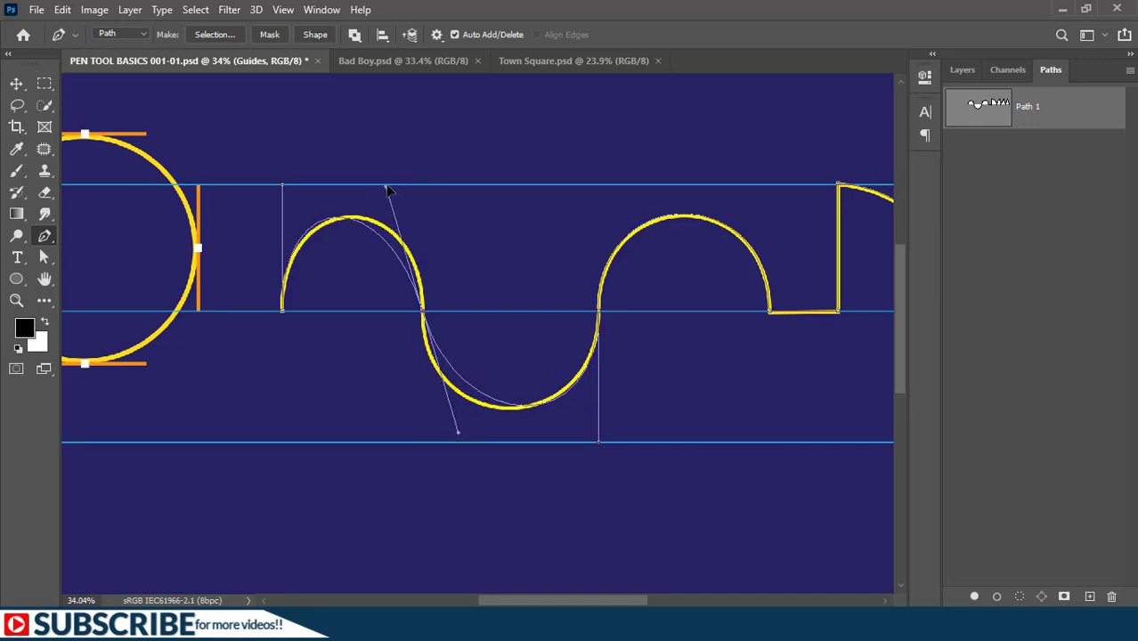
{"action": "key", "text": "ctrl+z"}
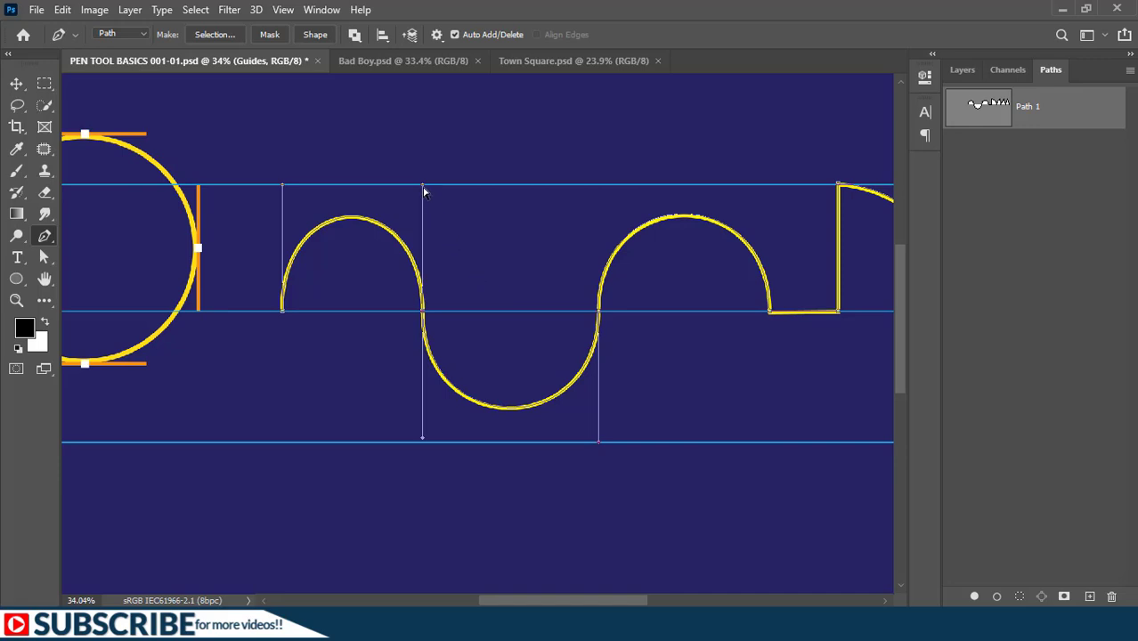
{"action": "left_click_drag", "start_coordinate": [422, 189], "coordinate": [494, 176]}
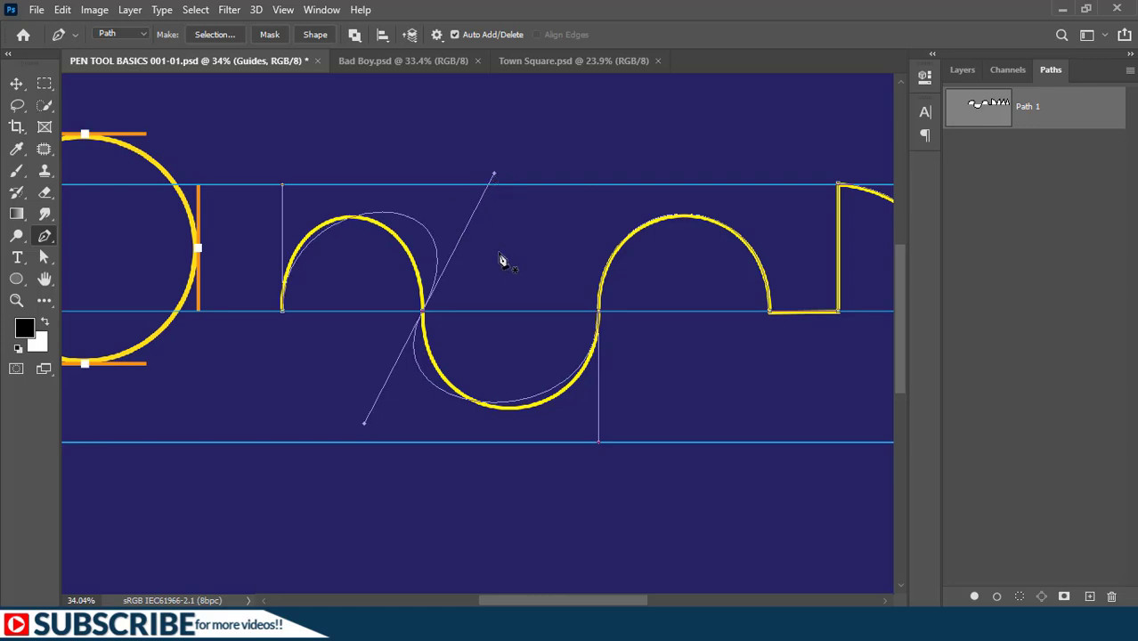
{"action": "key", "text": "ctrl+z"}
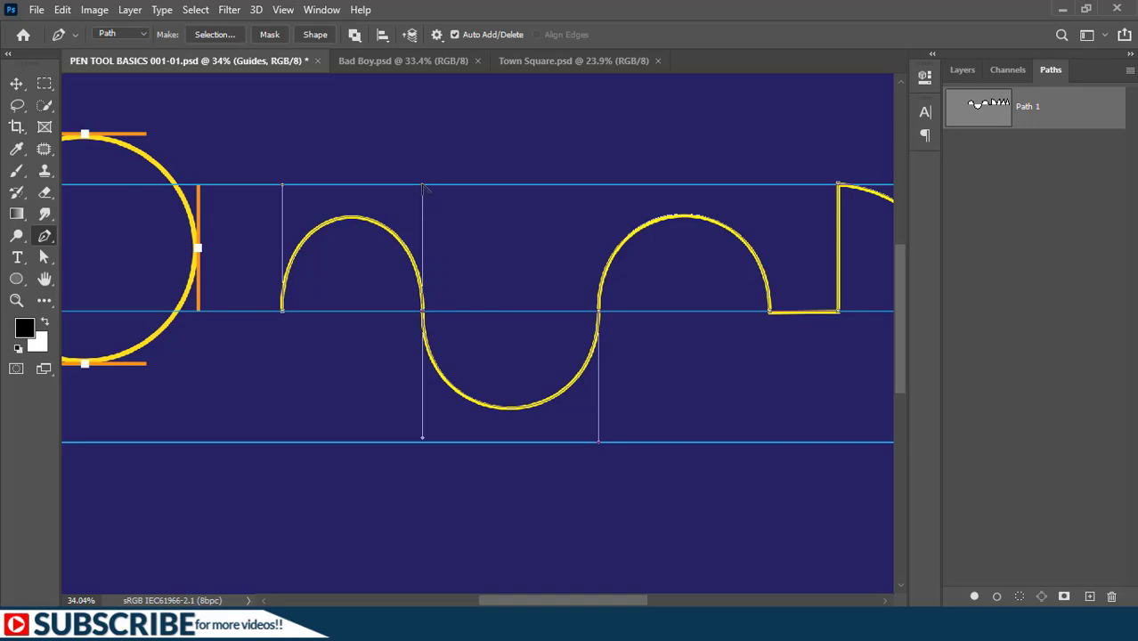
- Try moving only the lower handle of the wave's second anchor independently of the upper one, and undo the change
{"action": "mouse_move", "coordinate": [424, 187]}
{"action": "left_mouse_down"}
{"action": "mouse_move", "coordinate": [498, 196]}
{"action": "mouse_move", "coordinate": [431, 201]}
{"action": "mouse_move", "coordinate": [498, 195]}
{"action": "mouse_move", "coordinate": [426, 387]}
{"action": "mouse_move", "coordinate": [471, 233]}
{"action": "mouse_move", "coordinate": [489, 223]}
{"action": "mouse_move", "coordinate": [458, 203]}
{"action": "mouse_move", "coordinate": [444, 254]}
{"action": "mouse_move", "coordinate": [381, 331]}
{"action": "mouse_move", "coordinate": [478, 182]}
{"action": "mouse_move", "coordinate": [420, 188]}
{"action": "mouse_move", "coordinate": [480, 198]}
{"action": "mouse_move", "coordinate": [422, 184]}
{"action": "left_mouse_up"}
{"action": "left_click_drag", "start_coordinate": [424, 443], "coordinate": [385, 455]}
{"action": "left_click_drag", "start_coordinate": [421, 443], "coordinate": [392, 465]}
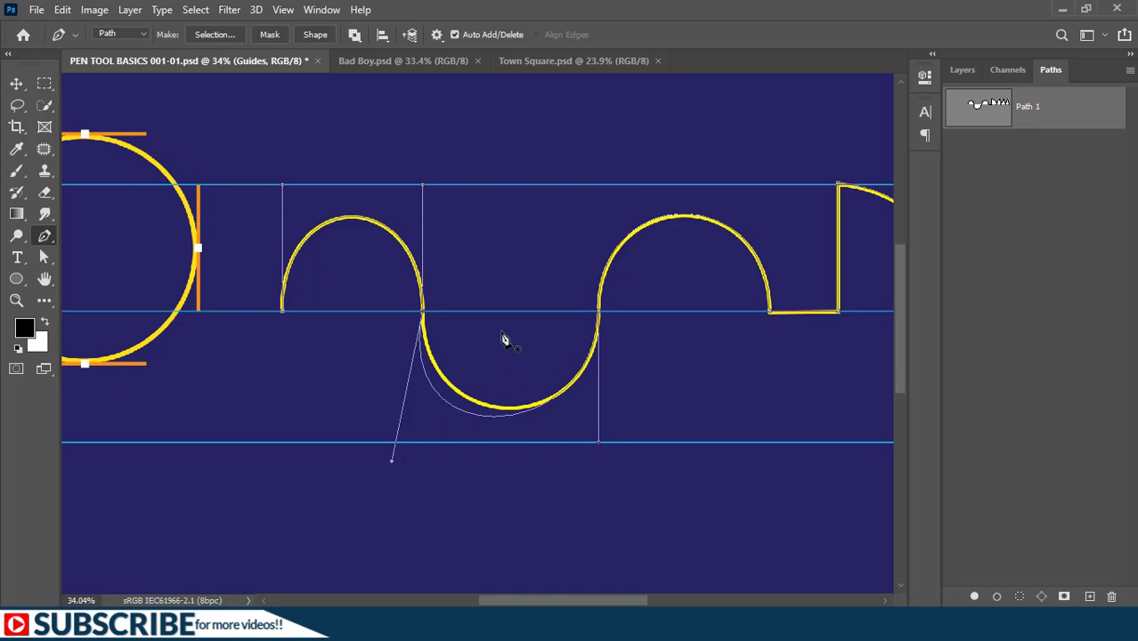
{"action": "key", "text": "ctrl+z"}
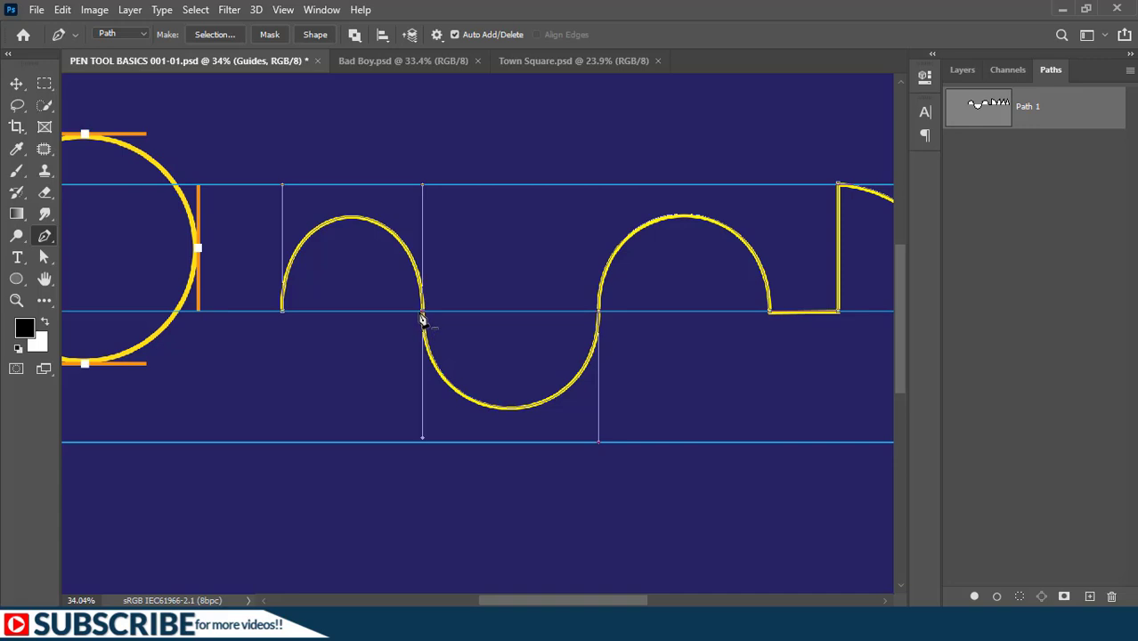
- Try deleting the wave's second anchor from the path twice with the Pen tool, undoing each deletion
{"action": "left_click", "coordinate": [424, 317]}
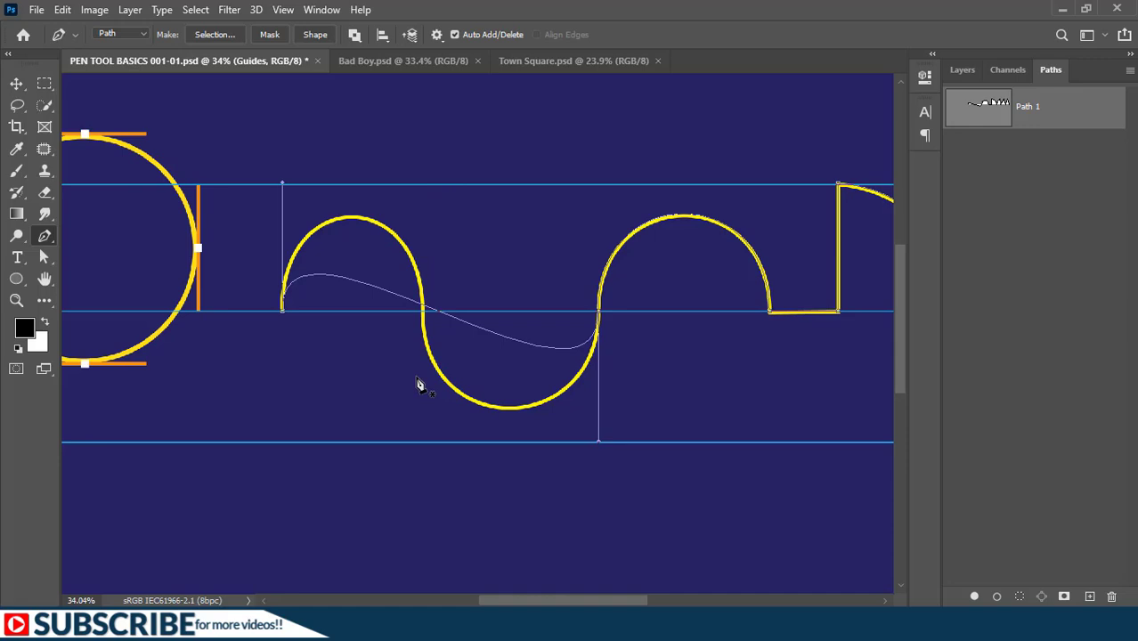
{"action": "key", "text": "ctrl+z"}
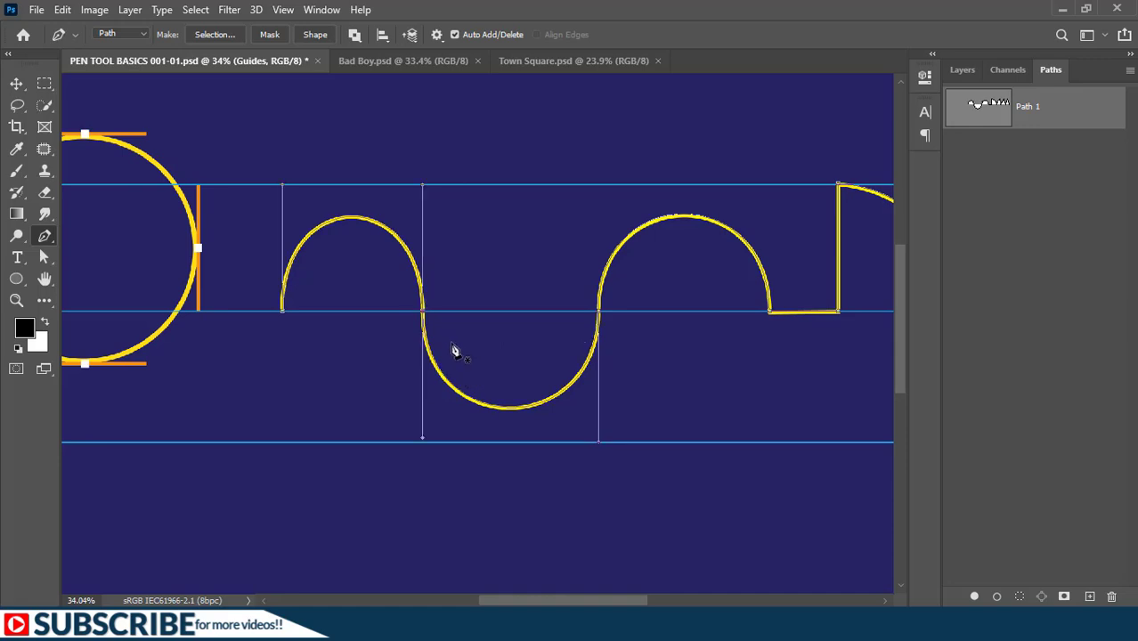
{"action": "left_click", "coordinate": [423, 313]}
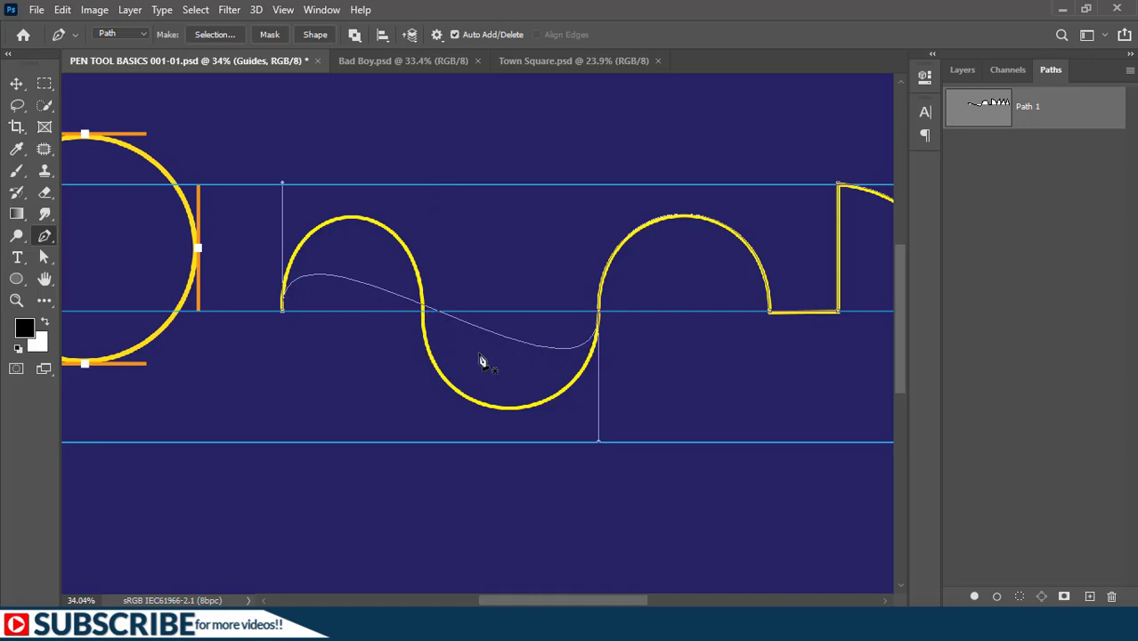
{"action": "key", "text": "ctrl+z"}
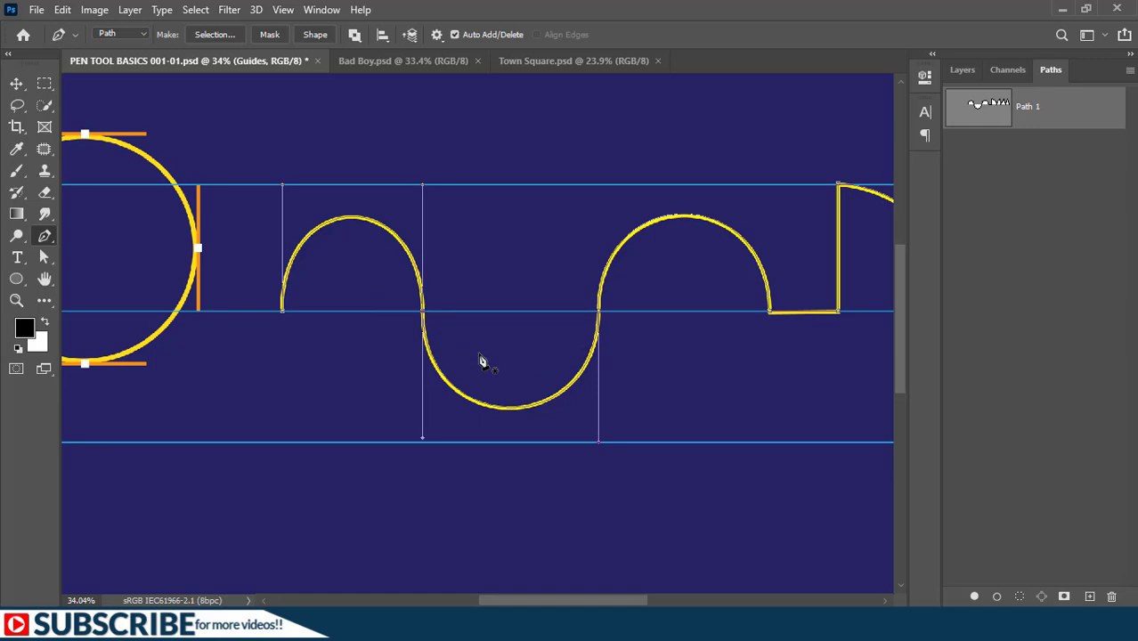
- Try drawing a separate freeform path of curved Pen tool segments starting from the wave's second anchor
{"action": "left_click", "coordinate": [423, 313], "text": "shift"}
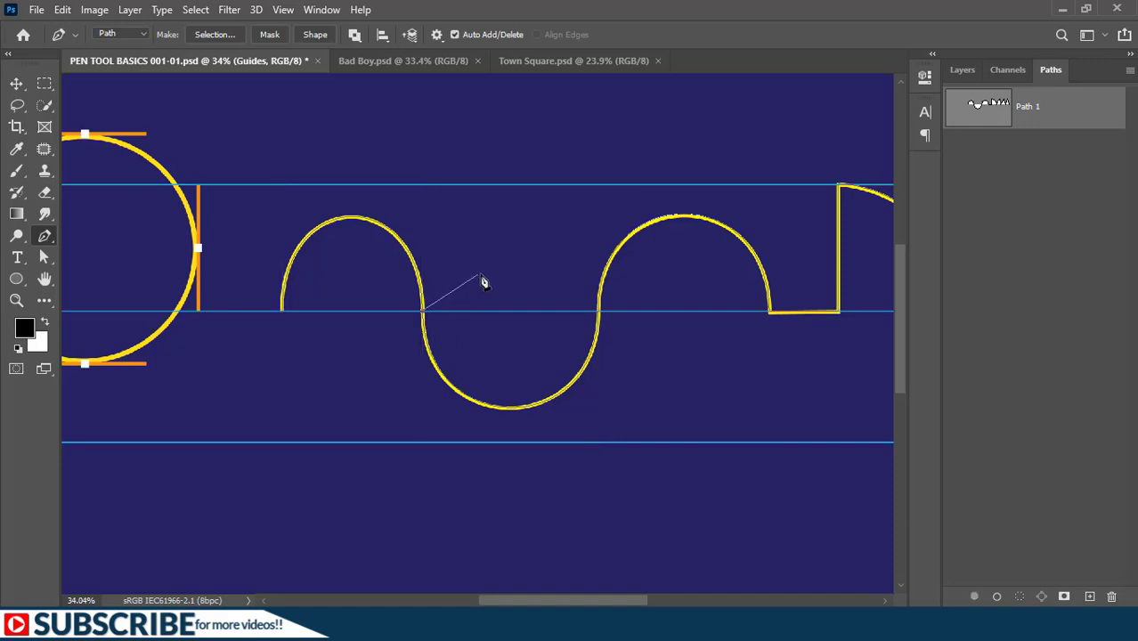
{"action": "left_click_drag", "start_coordinate": [480, 275], "coordinate": [514, 290]}
{"action": "left_click_drag", "start_coordinate": [514, 344], "coordinate": [507, 367]}
{"action": "left_click_drag", "start_coordinate": [434, 450], "coordinate": [446, 472]}
{"action": "left_click_drag", "start_coordinate": [483, 473], "coordinate": [527, 473]}
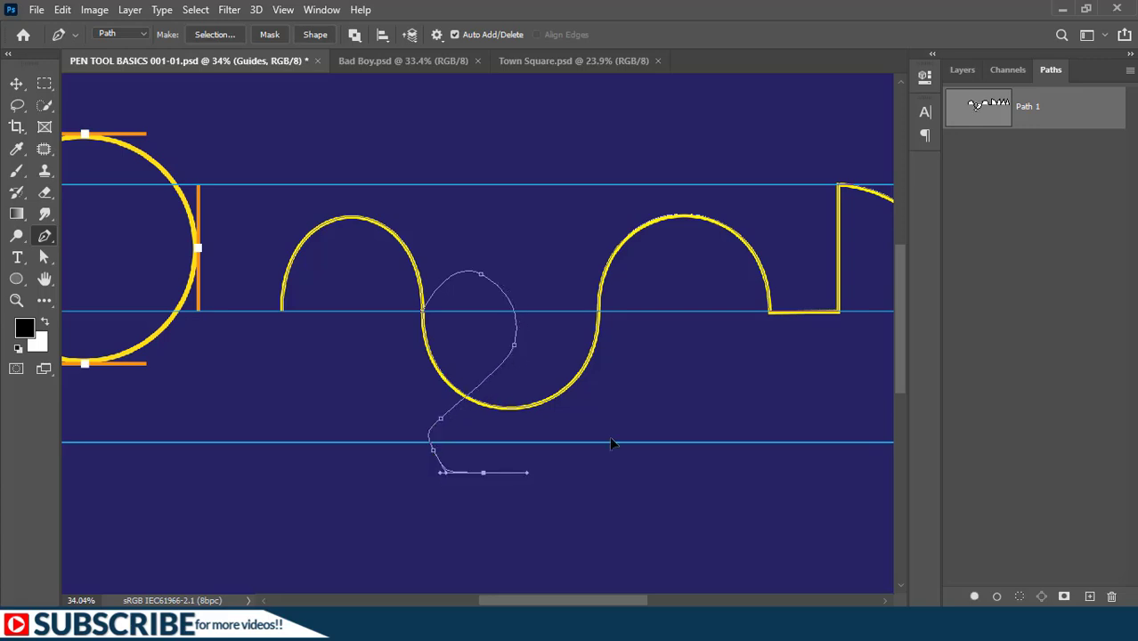
{"action": "key", "text": "ctrl+0"}
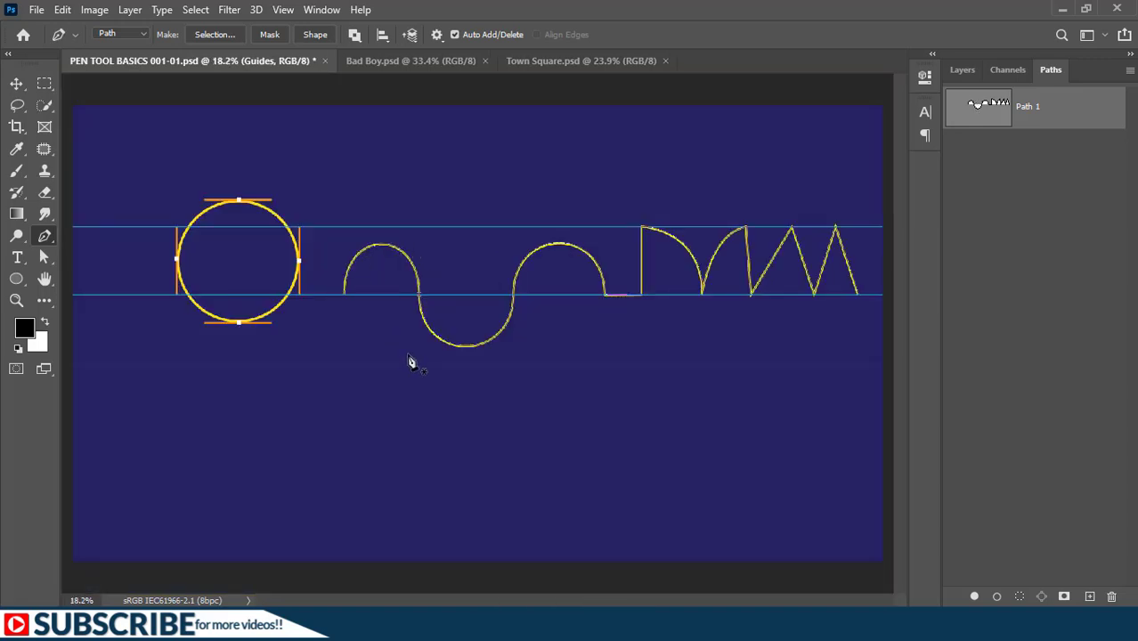
- Switch to Bad Boy.psd and start a Pen tool path beneath the rear tyre, curving it up the tyre's back edge to the licence plate
{"action": "left_click", "coordinate": [401, 62]}
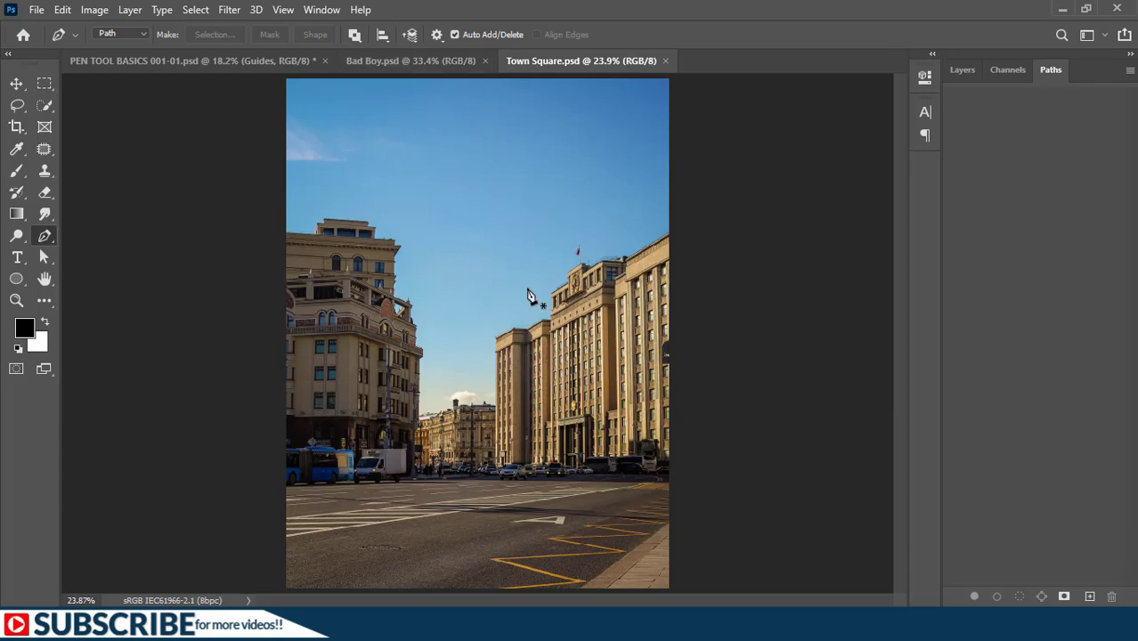
{"action": "left_click", "coordinate": [418, 61]}
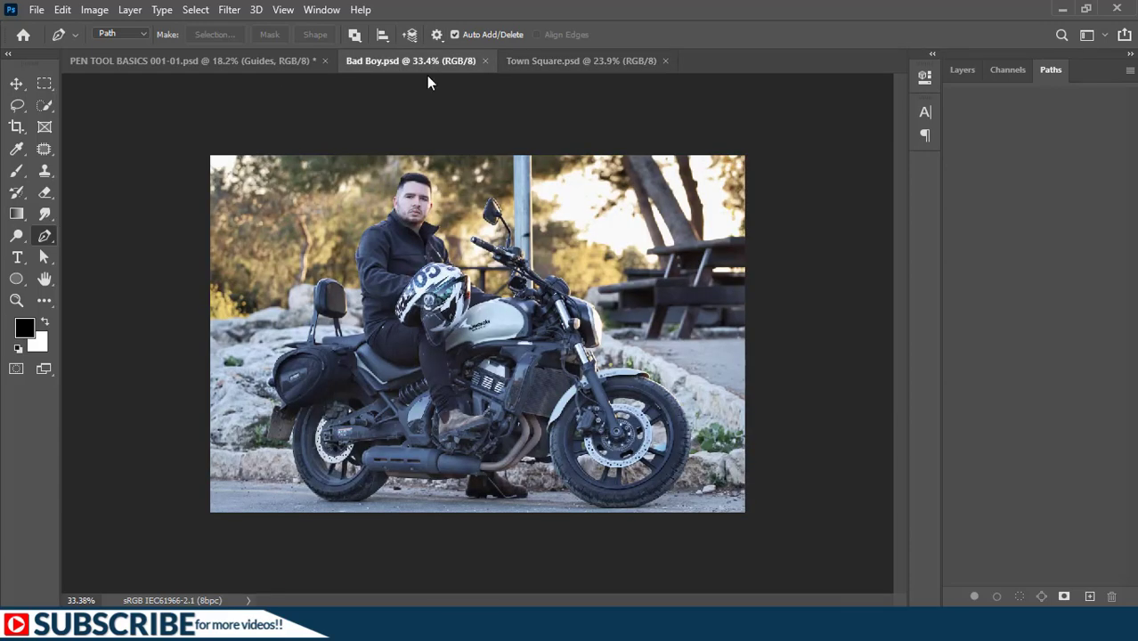
{"action": "scroll", "coordinate": [454, 443], "scroll_direction": "up", "scroll_amount": 2}
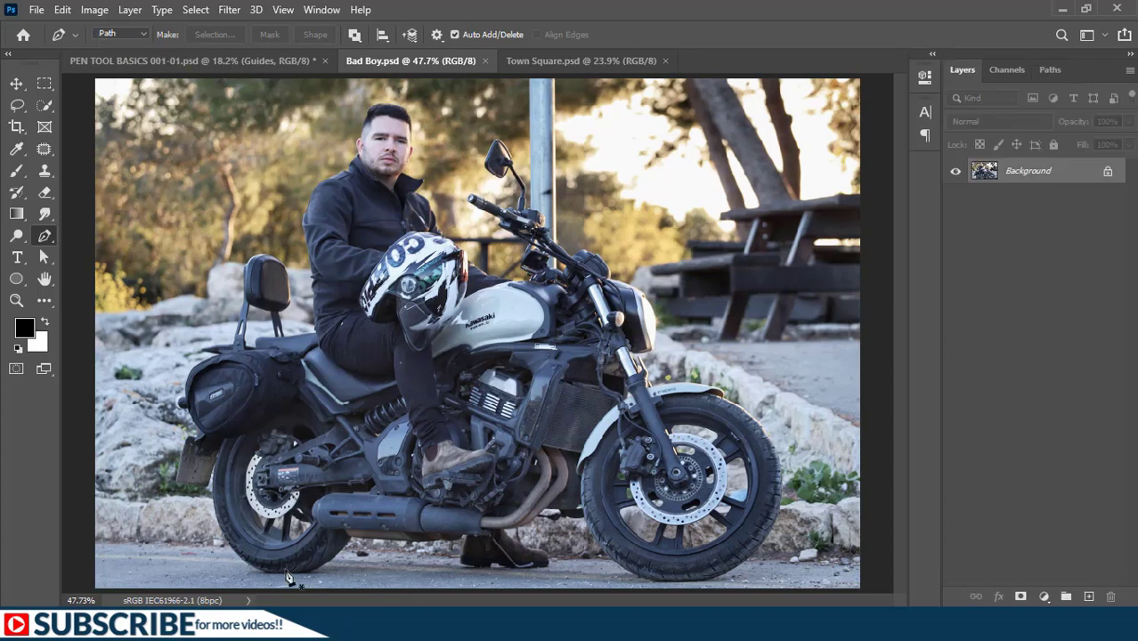
{"action": "scroll", "coordinate": [286, 573], "scroll_direction": "up", "scroll_amount": 6}
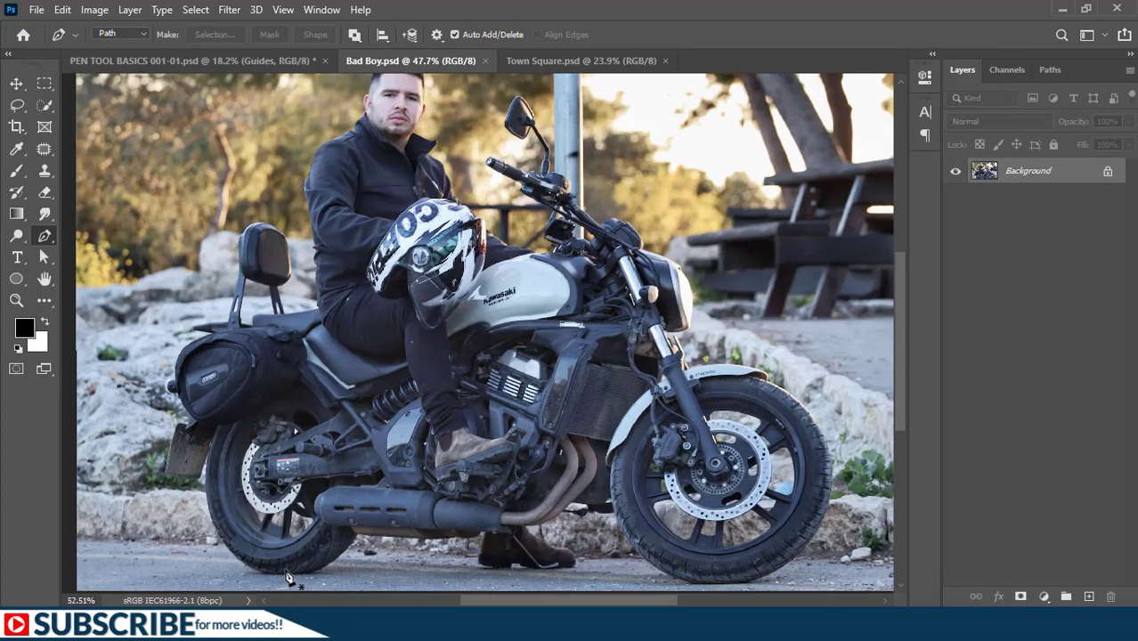
{"action": "scroll", "coordinate": [287, 573], "scroll_direction": "up", "scroll_amount": 4}
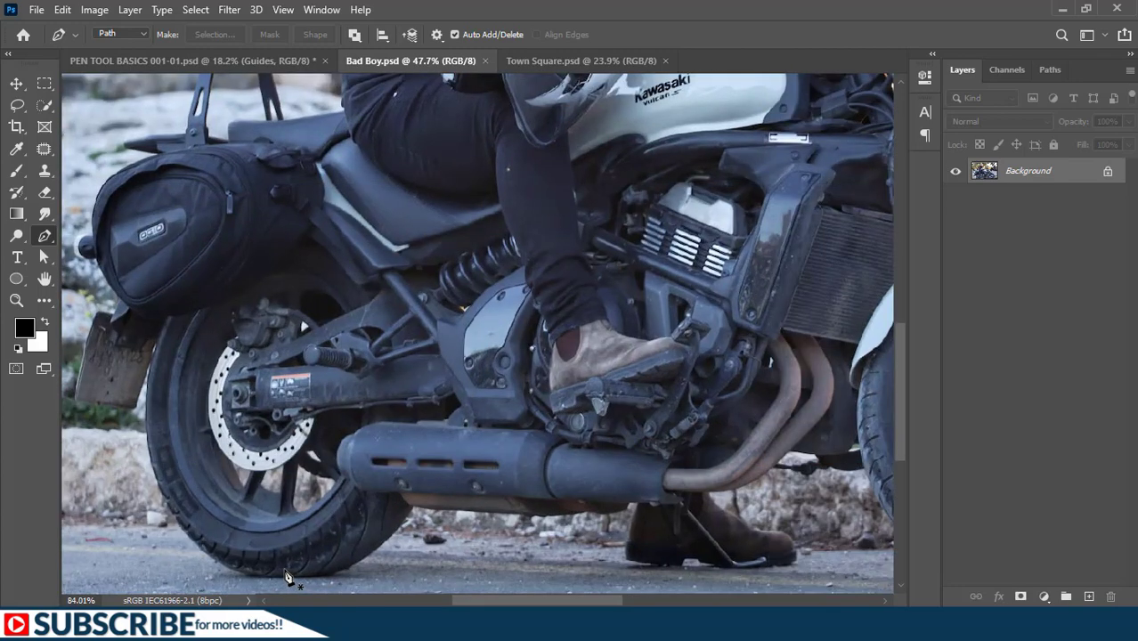
{"action": "scroll", "coordinate": [407, 341], "scroll_direction": "down", "scroll_amount": 2}
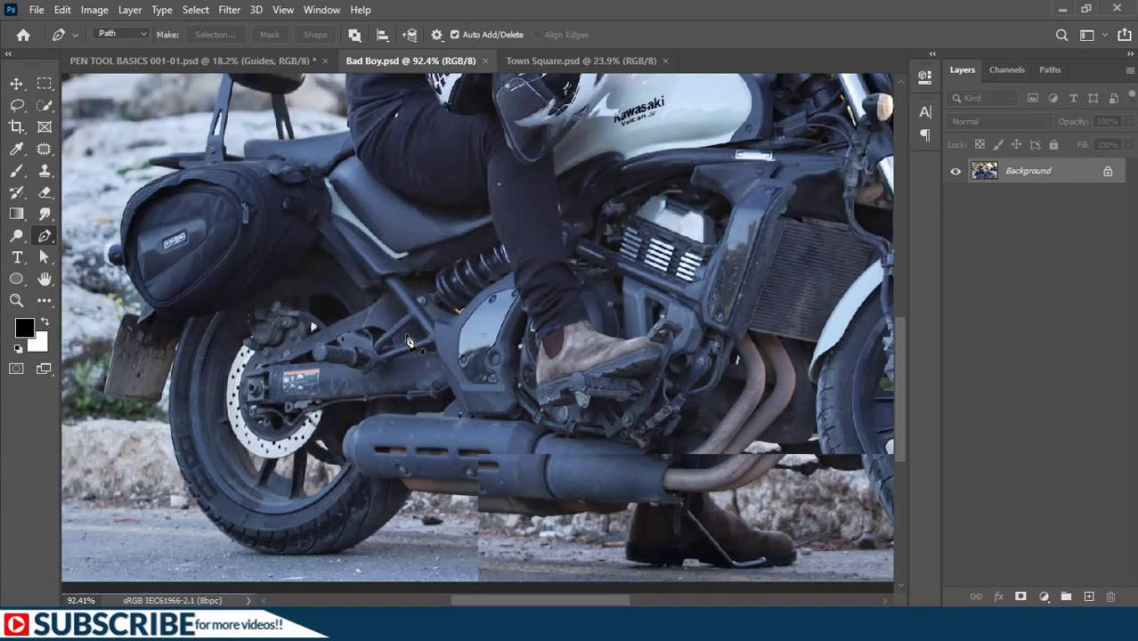
{"action": "scroll", "coordinate": [407, 341], "scroll_direction": "down", "scroll_amount": 1}
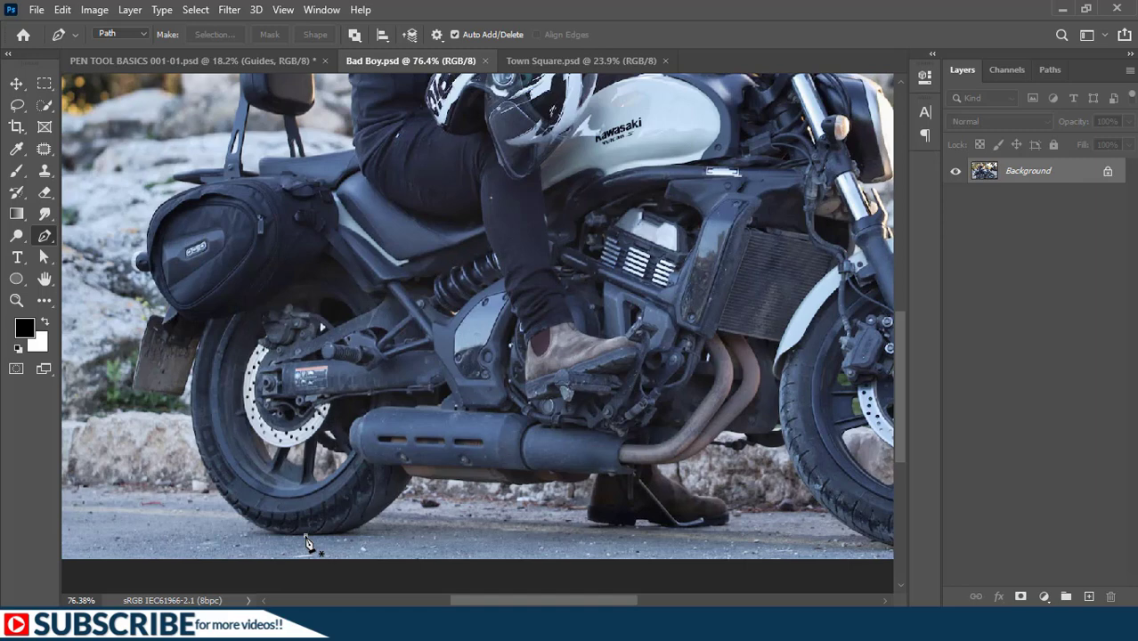
{"action": "left_click_drag", "start_coordinate": [305, 536], "coordinate": [183, 534]}
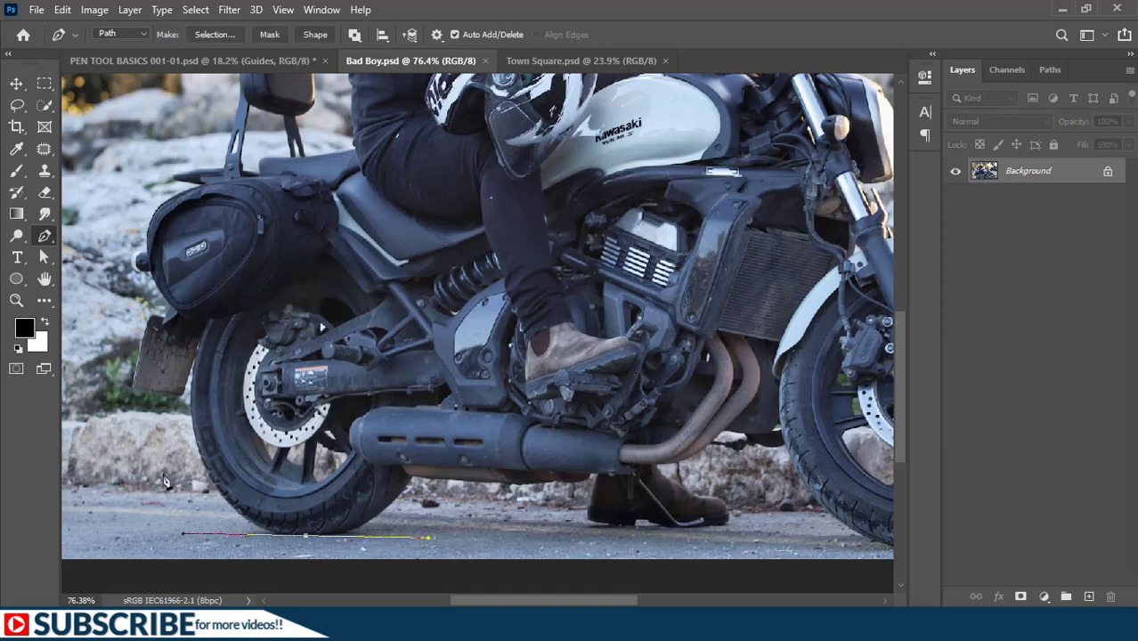
{"action": "left_click", "coordinate": [199, 338]}
{"action": "left_click_drag", "start_coordinate": [205, 332], "coordinate": [169, 405]}
- Continue the path around the licence plate and up the saddlebag's lower rear edge to the small round lamp
{"action": "scroll", "coordinate": [177, 396], "scroll_direction": "up", "scroll_amount": 3}
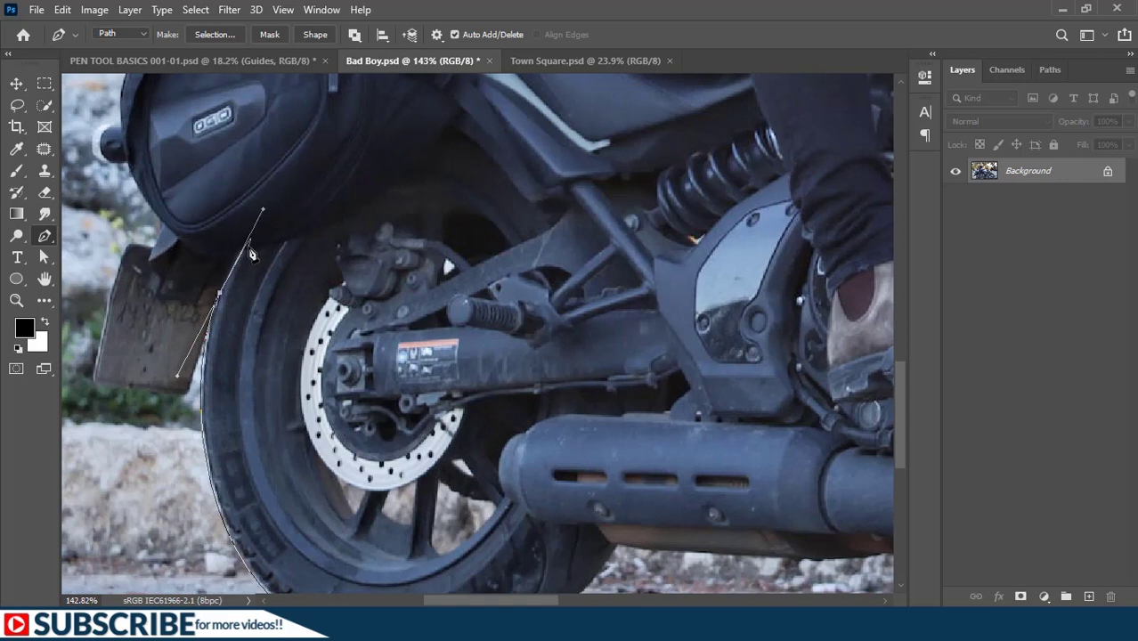
{"action": "left_click", "coordinate": [221, 300], "text": "alt"}
{"action": "left_click", "coordinate": [186, 397]}
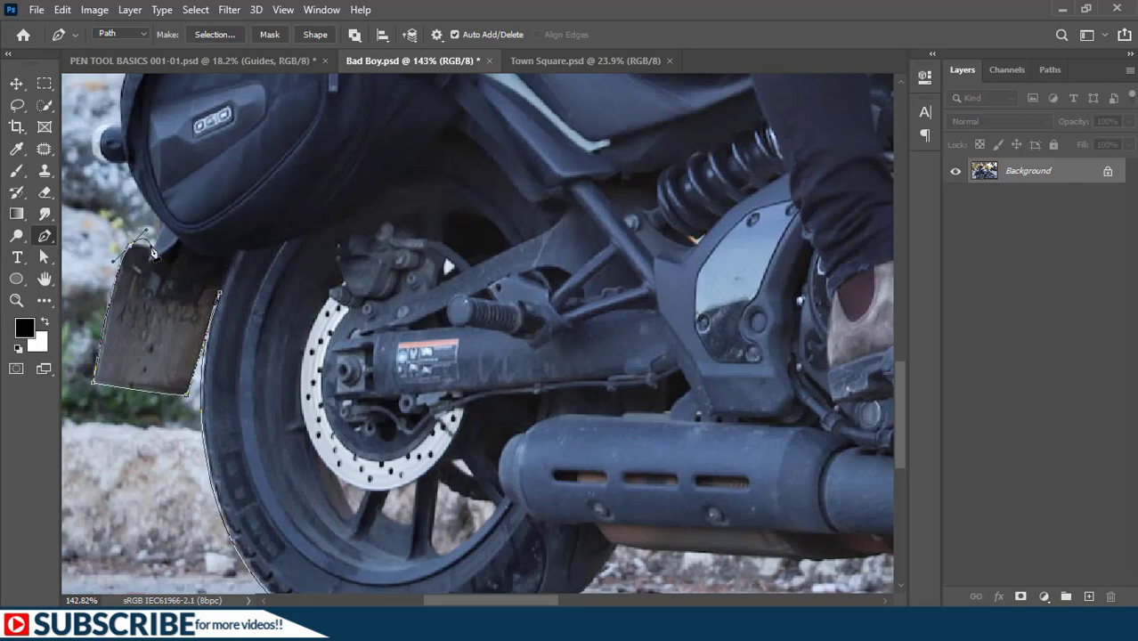
{"action": "left_click_drag", "start_coordinate": [146, 248], "coordinate": [302, 513]}
{"action": "left_click", "coordinate": [300, 513]}
{"action": "left_click", "coordinate": [304, 481]}
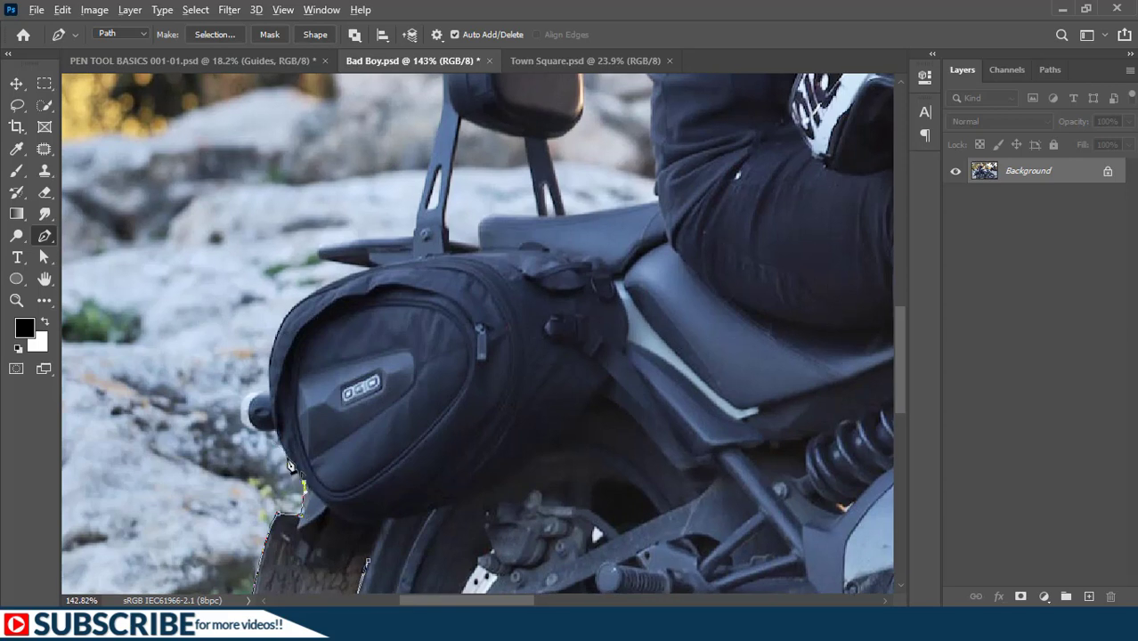
{"action": "left_click_drag", "start_coordinate": [275, 430], "coordinate": [276, 414]}
- Curve the path around the round lamp behind the saddlebag and adjust its handles to match the lamp's outline
{"action": "scroll", "coordinate": [282, 454], "scroll_direction": "up", "scroll_amount": 2}
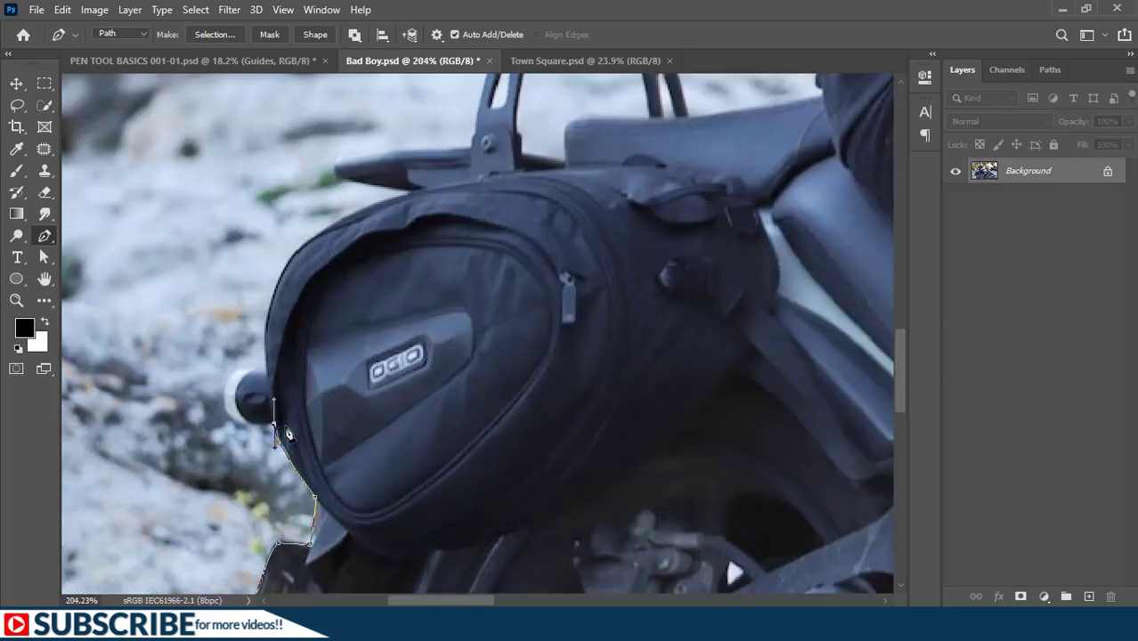
{"action": "left_click_drag", "start_coordinate": [286, 434], "coordinate": [321, 397]}
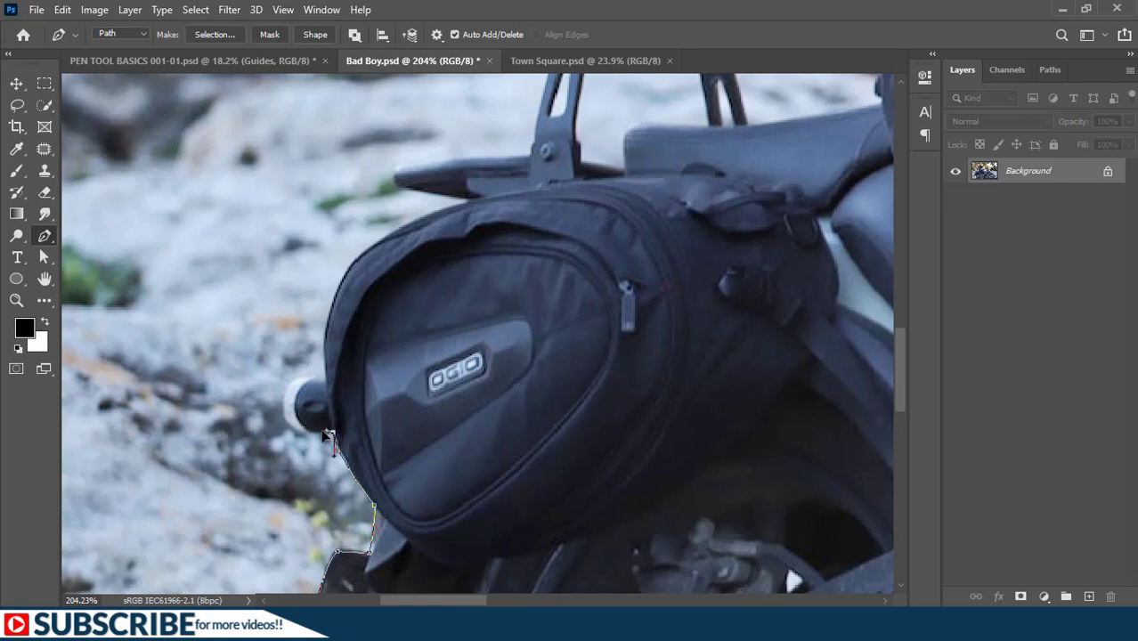
{"action": "left_click", "coordinate": [276, 434]}
{"action": "left_click_drag", "start_coordinate": [325, 378], "coordinate": [396, 374]}
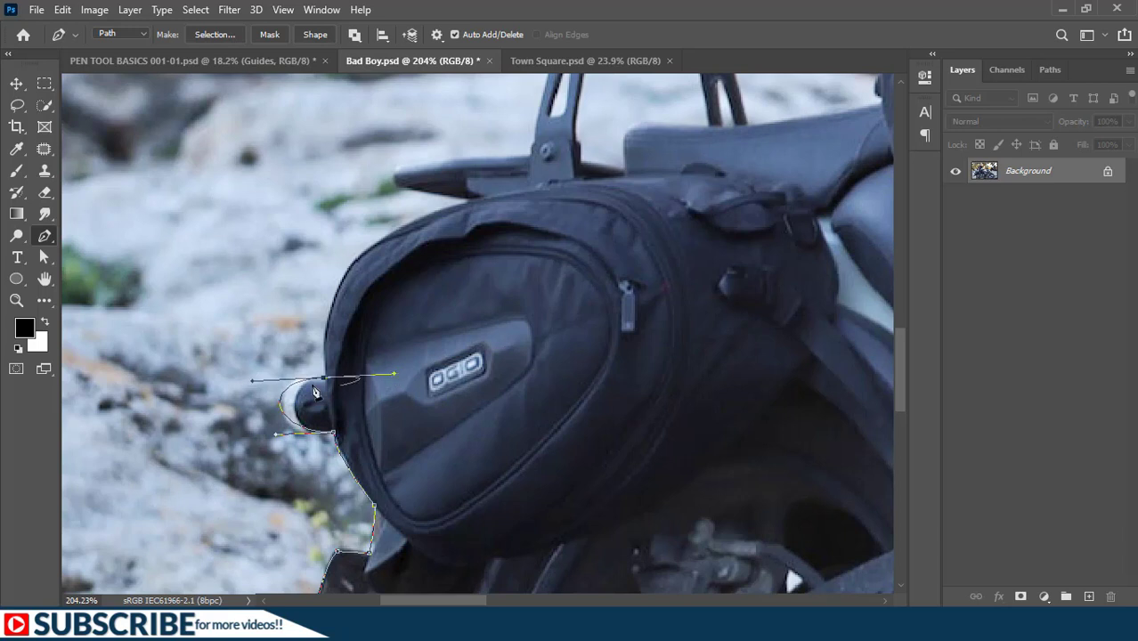
{"action": "mouse_move", "coordinate": [304, 440]}
{"action": "left_mouse_down"}
{"action": "mouse_move", "coordinate": [278, 469]}
{"action": "mouse_move", "coordinate": [276, 436]}
{"action": "mouse_move", "coordinate": [283, 452]}
{"action": "mouse_move", "coordinate": [297, 450]}
{"action": "left_mouse_up"}
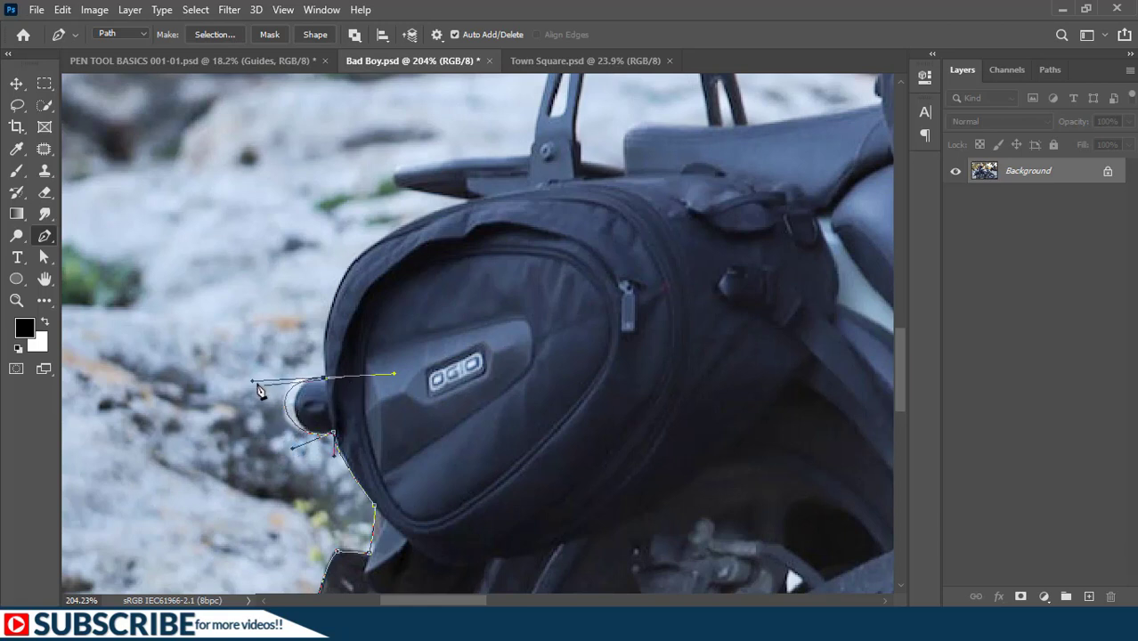
{"action": "left_click_drag", "start_coordinate": [255, 382], "coordinate": [273, 382]}
- Trace the saddlebag's curved upper edge and the rear rack as far as the backrest bracket
{"action": "left_click_drag", "start_coordinate": [357, 258], "coordinate": [395, 226]}
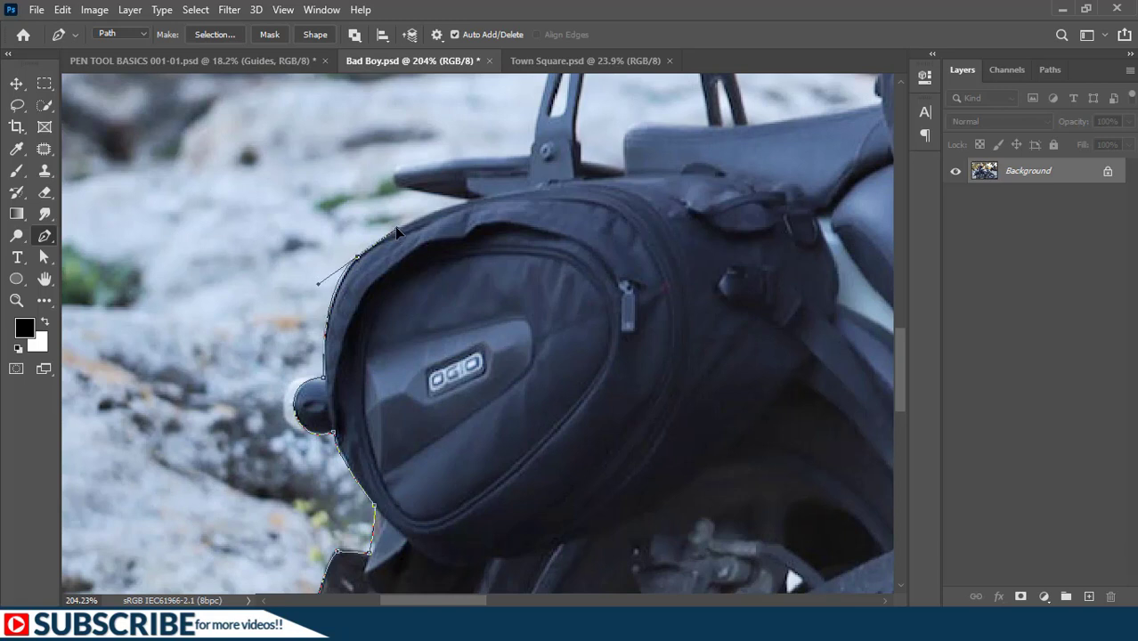
{"action": "left_click", "coordinate": [470, 202]}
{"action": "left_click", "coordinate": [395, 189]}
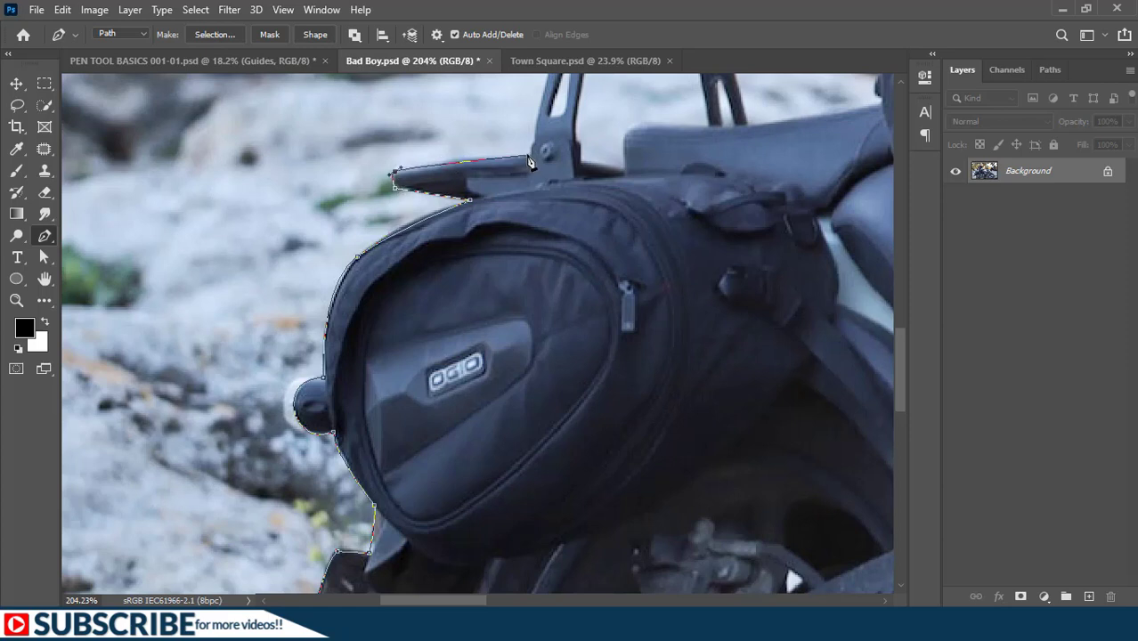
{"action": "left_click_drag", "start_coordinate": [528, 158], "coordinate": [307, 429]}
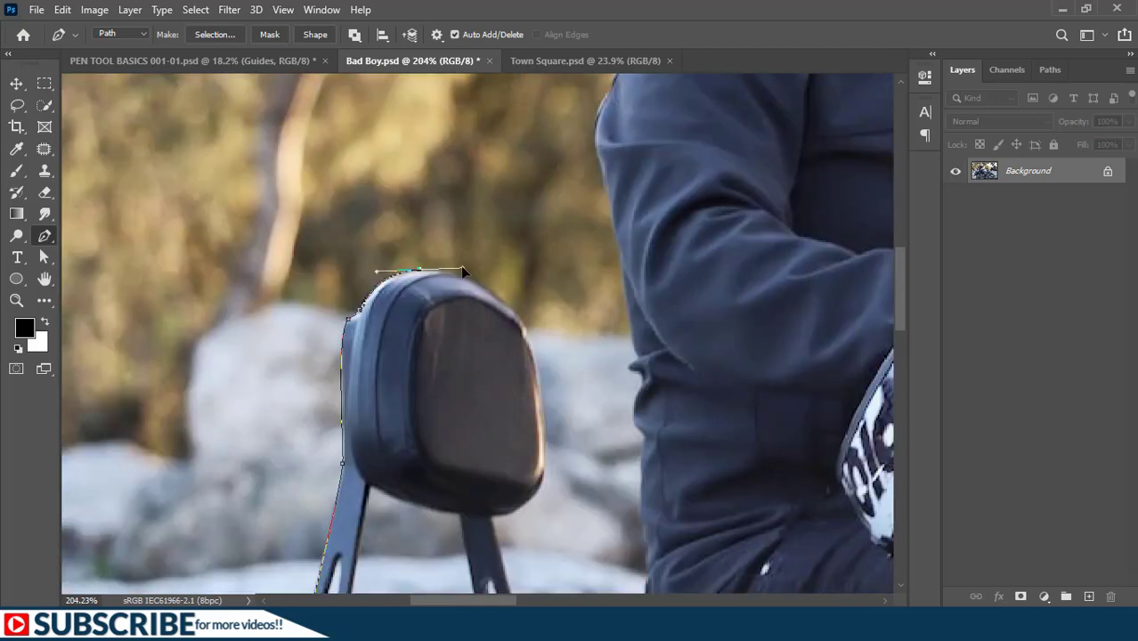
- Continue the path around the passenger backrest and up the rider's back and sleeve to the shoulder
{"action": "scroll", "coordinate": [460, 265], "scroll_direction": "down", "scroll_amount": 4}
{"action": "left_click", "coordinate": [574, 397]}
{"action": "left_click", "coordinate": [567, 237]}
{"action": "left_click", "coordinate": [560, 176]}
{"action": "left_click_drag", "start_coordinate": [546, 149], "coordinate": [456, 386]}
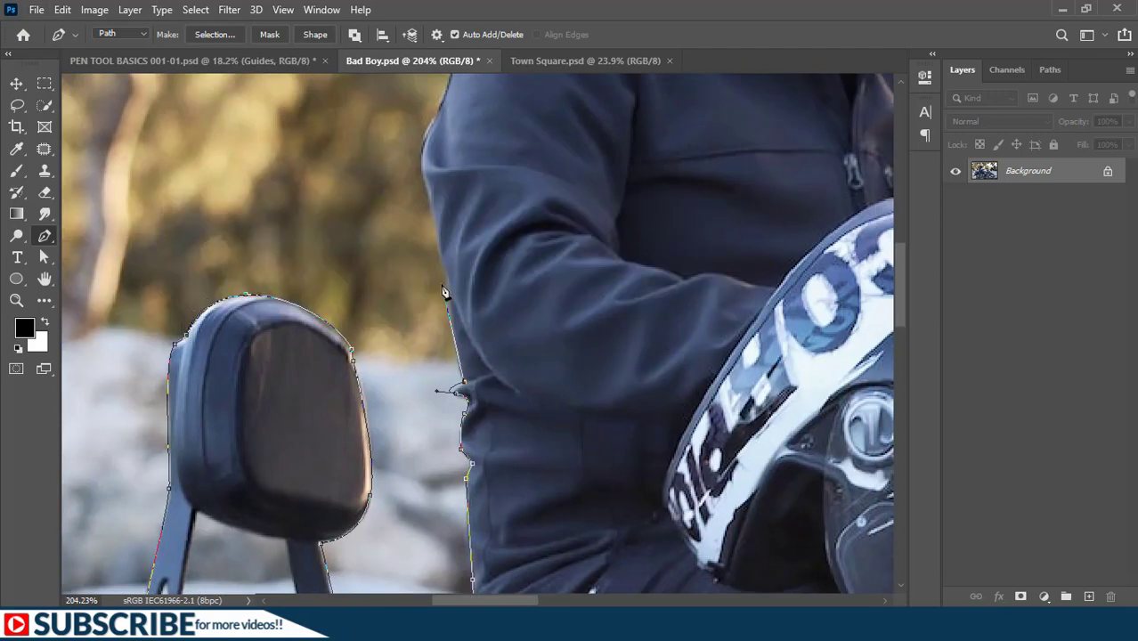
{"action": "left_click", "coordinate": [453, 288]}
{"action": "left_click_drag", "start_coordinate": [453, 288], "coordinate": [453, 437]}
{"action": "left_click", "coordinate": [429, 305]}
{"action": "left_click_drag", "start_coordinate": [464, 193], "coordinate": [478, 114]}
{"action": "left_click_drag", "start_coordinate": [478, 113], "coordinate": [343, 349]}
- Trace the rider's shoulder and the back of the jacket collar up to the neck
{"action": "left_click_drag", "start_coordinate": [416, 313], "coordinate": [434, 316]}
{"action": "left_click", "coordinate": [475, 279]}
{"action": "left_click", "coordinate": [497, 279]}
{"action": "left_click", "coordinate": [508, 254]}
{"action": "left_click", "coordinate": [535, 217]}
{"action": "left_click", "coordinate": [547, 202]}
{"action": "left_click_drag", "start_coordinate": [548, 202], "coordinate": [506, 431]}
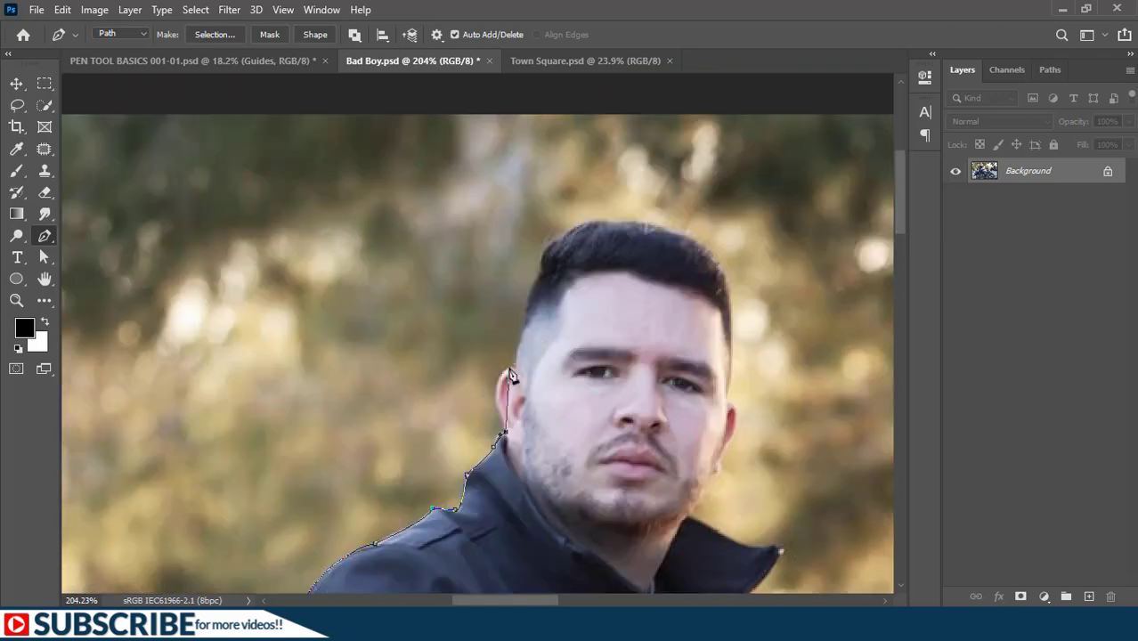
- Trace around the rider's near ear and over the hair to the ear on the opposite side of the head
{"action": "left_click_drag", "start_coordinate": [510, 368], "coordinate": [528, 354]}
{"action": "left_click", "coordinate": [517, 370]}
{"action": "left_click_drag", "start_coordinate": [537, 278], "coordinate": [552, 240]}
{"action": "left_click_drag", "start_coordinate": [521, 318], "coordinate": [512, 335], "text": "ctrl"}
{"action": "left_click", "coordinate": [545, 249]}
{"action": "left_click", "coordinate": [716, 259]}
{"action": "left_click_drag", "start_coordinate": [730, 404], "coordinate": [492, 239]}
{"action": "left_click", "coordinate": [490, 203]}
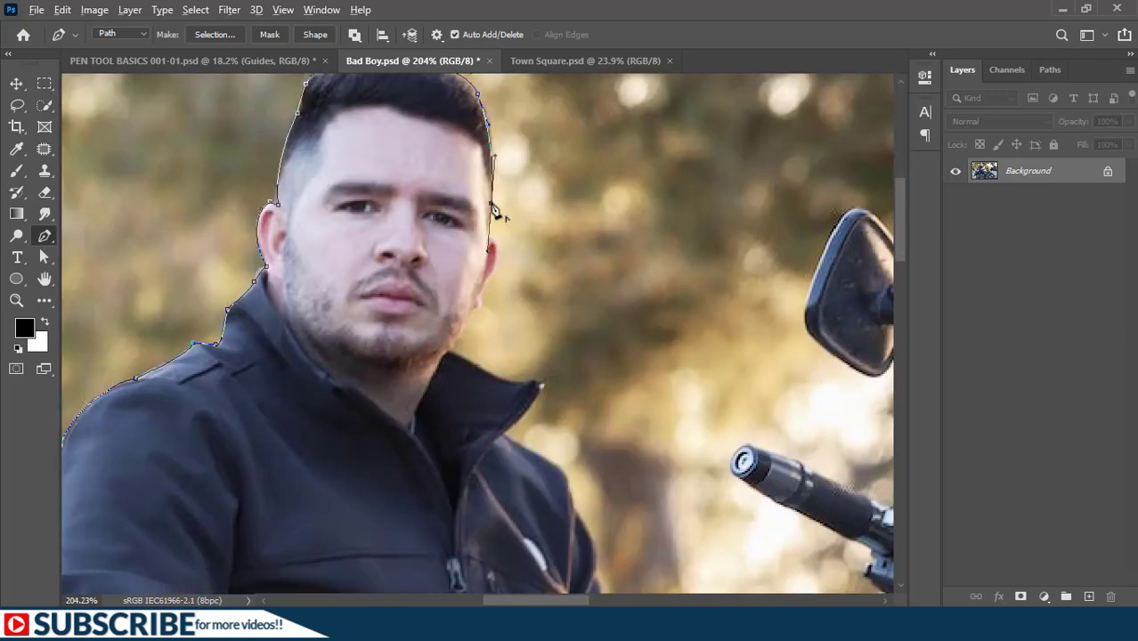
- Trace the second ear and jawline, then follow the top of the open collar to its tip
{"action": "left_click", "coordinate": [497, 256]}
{"action": "left_click", "coordinate": [483, 286]}
{"action": "left_click", "coordinate": [446, 352]}
{"action": "left_click", "coordinate": [504, 381]}
{"action": "left_click", "coordinate": [539, 383]}
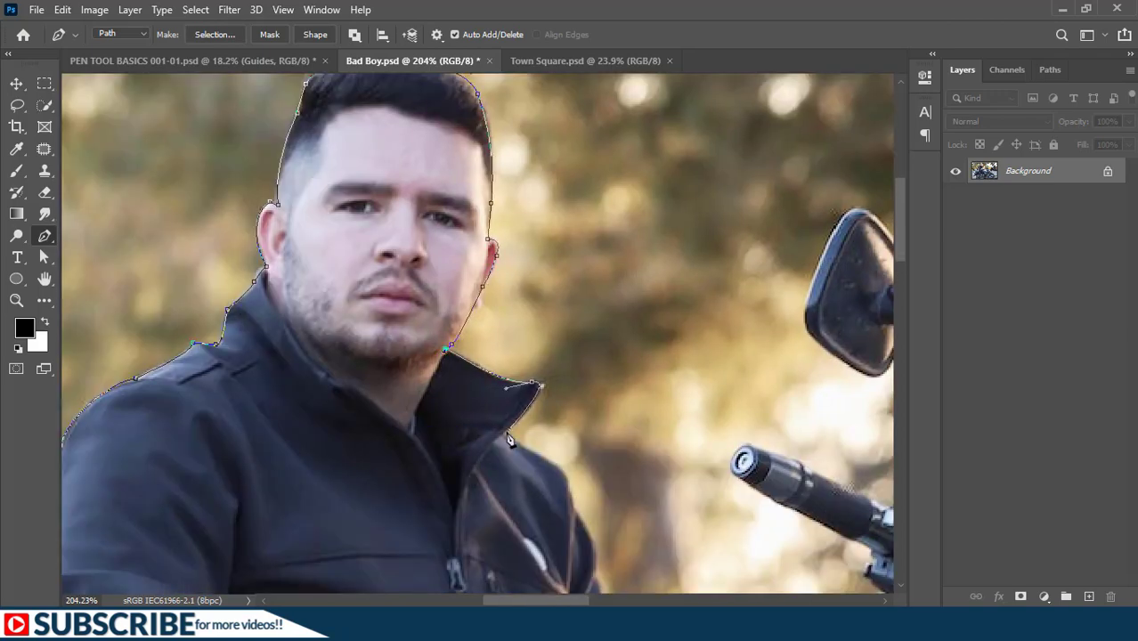
- Continue the path down the collar and the jacket's front arm, then over the helmet's edge to the visor corner
{"action": "left_click", "coordinate": [506, 435]}
{"action": "left_click", "coordinate": [559, 469]}
{"action": "left_click_drag", "start_coordinate": [556, 522], "coordinate": [505, 197]}
{"action": "left_click", "coordinate": [518, 161]}
{"action": "left_click", "coordinate": [540, 210]}
{"action": "left_click", "coordinate": [547, 257]}
{"action": "left_click", "coordinate": [580, 297]}
{"action": "left_click", "coordinate": [647, 360]}
{"action": "left_click", "coordinate": [668, 364]}
- Trace from the helmet visor along the rider's forearm to the top of the fuel tank
{"action": "left_click_drag", "start_coordinate": [681, 416], "coordinate": [367, 283]}
{"action": "left_click", "coordinate": [404, 308]}
{"action": "left_click", "coordinate": [448, 333]}
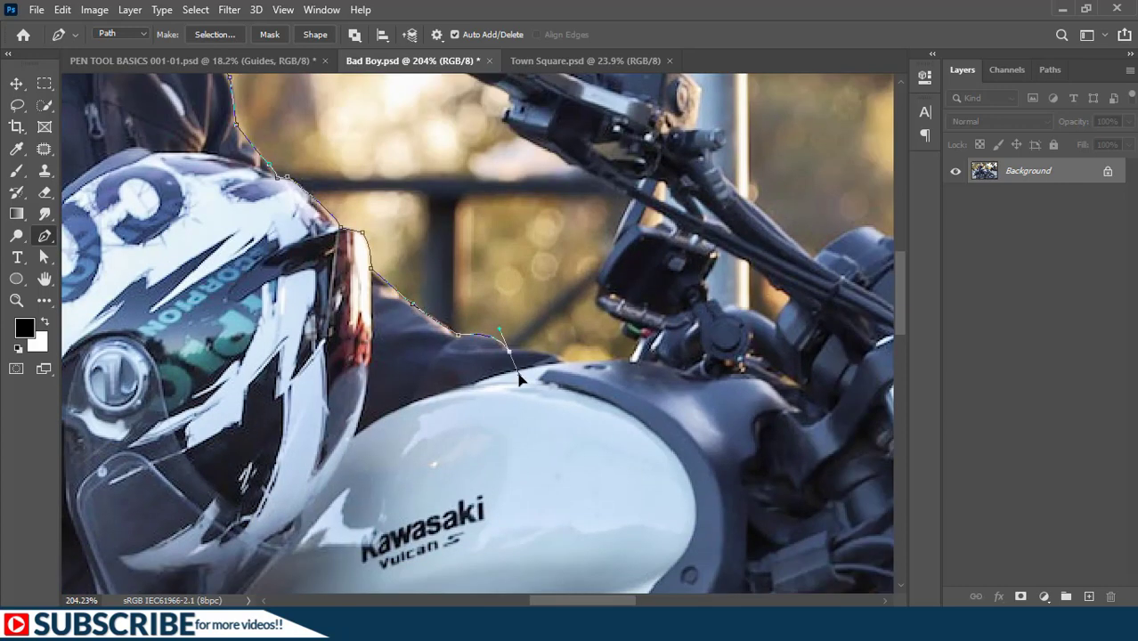
{"action": "left_click", "coordinate": [562, 358]}
{"action": "left_click", "coordinate": [624, 355]}
- Trace the underside of the handlebar controls and grip, rounding the end of the grip
{"action": "scroll", "coordinate": [589, 361], "scroll_direction": "down", "scroll_amount": 8}
{"action": "left_click", "coordinate": [585, 357]}
{"action": "left_click", "coordinate": [564, 345]}
{"action": "left_click", "coordinate": [553, 334]}
{"action": "left_click", "coordinate": [491, 289]}
{"action": "left_click", "coordinate": [498, 276]}
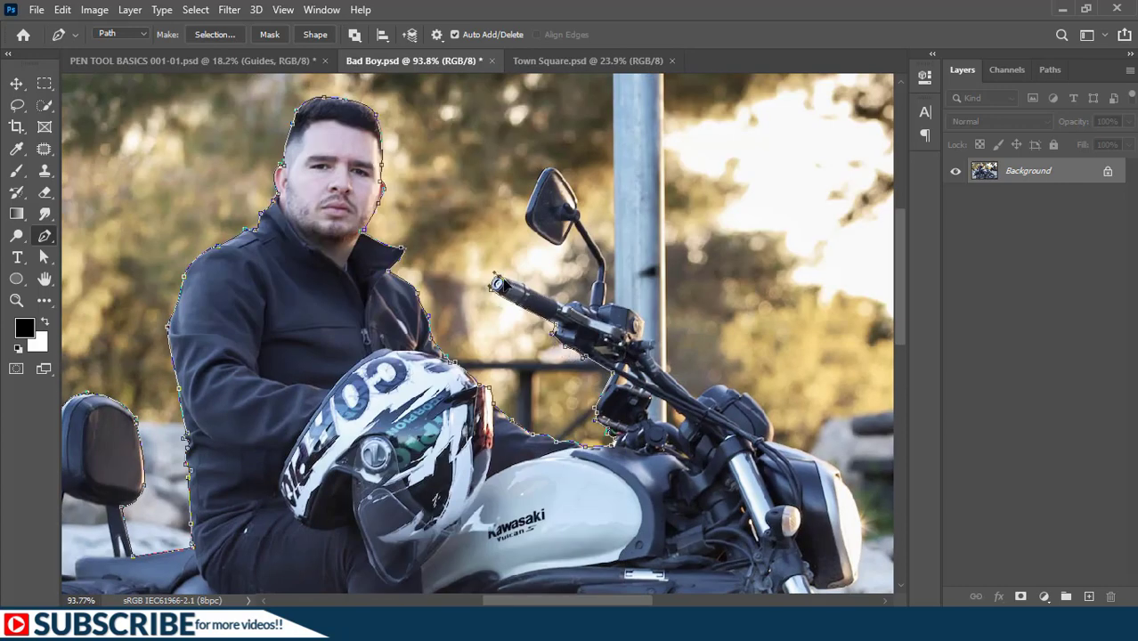
- Trace the top of the handlebar grip, the inner side of the mirror stem and the outline of the mirror
{"action": "left_click", "coordinate": [574, 300]}
{"action": "left_click", "coordinate": [592, 284]}
{"action": "left_click", "coordinate": [575, 222]}
{"action": "left_click", "coordinate": [557, 244]}
{"action": "left_click", "coordinate": [534, 193]}
{"action": "left_click", "coordinate": [548, 168]}
{"action": "left_click", "coordinate": [576, 206]}
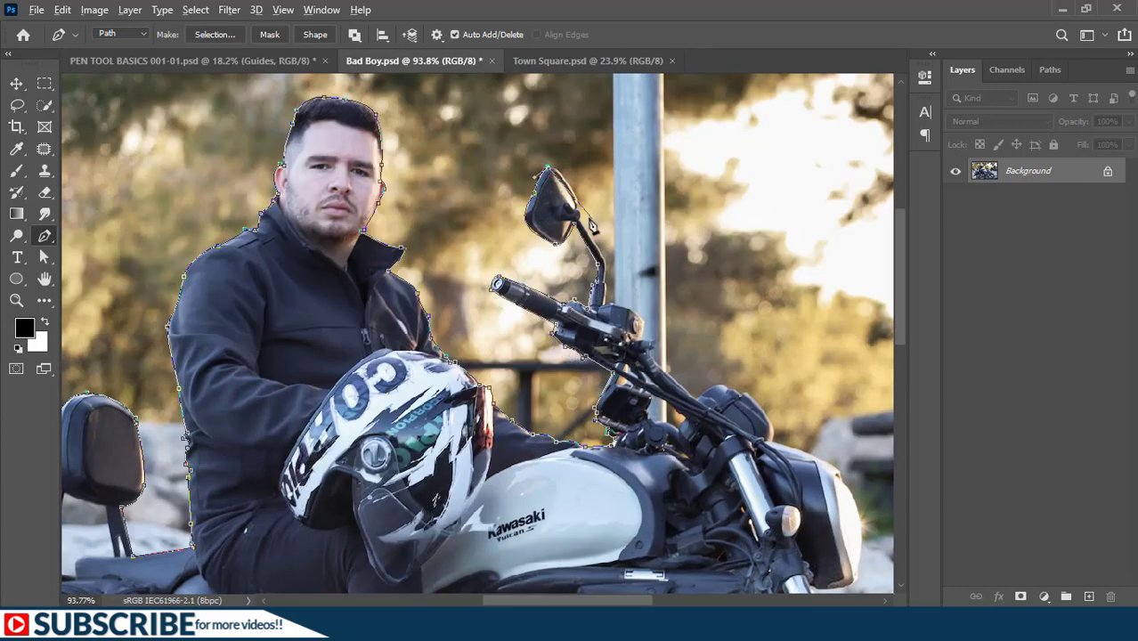
- Continue the path down the outer side of the mirror stem and along the handlebar to the instrument housing
{"action": "left_click", "coordinate": [604, 261]}
{"action": "left_click", "coordinate": [608, 283]}
{"action": "left_click", "coordinate": [627, 308]}
{"action": "left_click", "coordinate": [641, 318]}
{"action": "left_click", "coordinate": [656, 368]}
{"action": "left_click", "coordinate": [689, 400]}
{"action": "mouse_move", "coordinate": [723, 388]}
{"action": "left_mouse_down"}
{"action": "mouse_move", "coordinate": [740, 393]}
{"action": "mouse_move", "coordinate": [330, 118]}
{"action": "left_mouse_up"}
- Trace the outer edge of the instrument housing and curve the path around the headlight to its lower edge
{"action": "scroll", "coordinate": [740, 393], "scroll_direction": "up", "scroll_amount": 5}
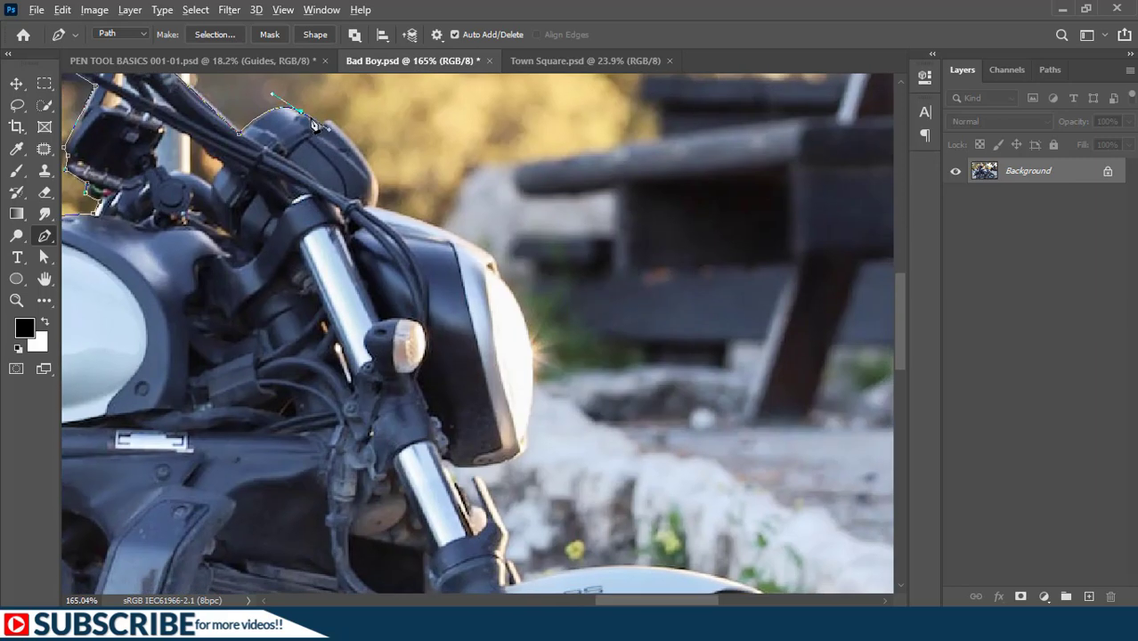
{"action": "left_click", "coordinate": [375, 172]}
{"action": "left_click", "coordinate": [378, 207]}
{"action": "left_click", "coordinate": [490, 253]}
{"action": "left_click", "coordinate": [499, 276]}
{"action": "left_click", "coordinate": [527, 439]}
{"action": "left_click", "coordinate": [459, 467]}
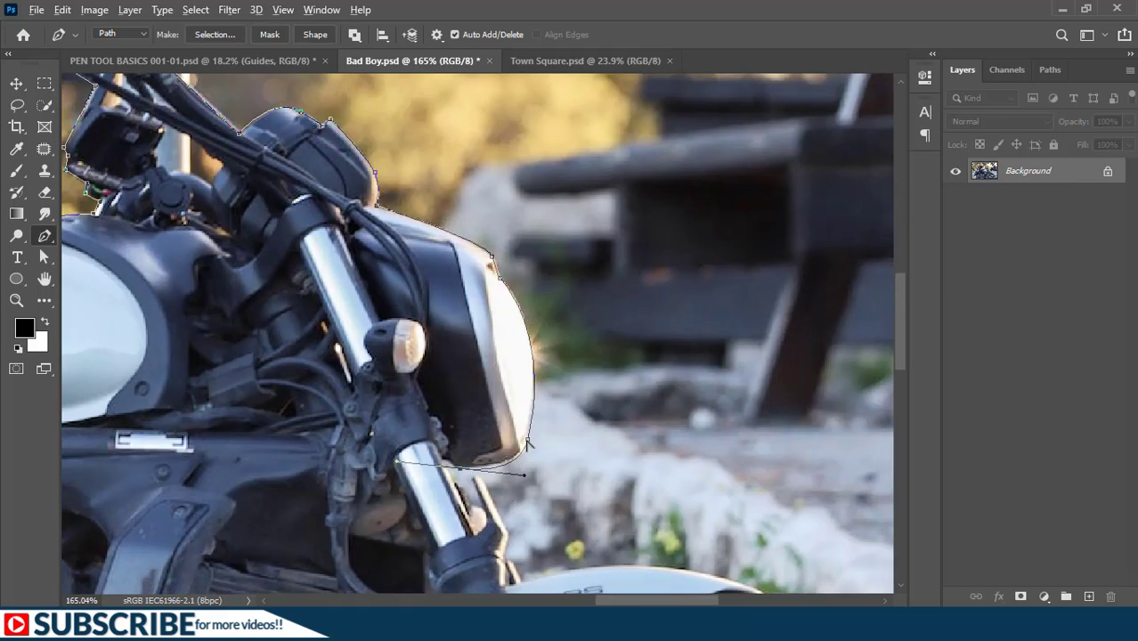
- Trace the front fork's outer edge and curve the path along the top of the front fender to its tip
{"action": "left_click", "coordinate": [473, 476]}
{"action": "left_click", "coordinate": [505, 530]}
{"action": "left_click_drag", "start_coordinate": [524, 581], "coordinate": [563, 189]}
{"action": "left_click", "coordinate": [568, 181]}
{"action": "left_click_drag", "start_coordinate": [666, 169], "coordinate": [758, 198]}
{"action": "left_click", "coordinate": [831, 229]}
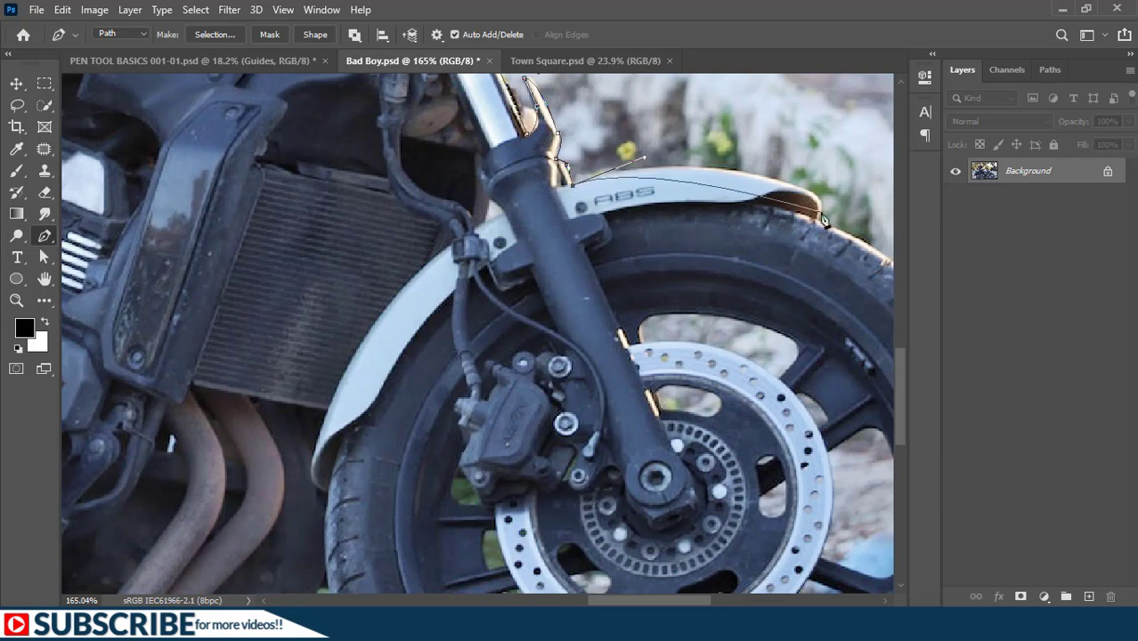
- Curve the path down the front tyre's outer edge and adjust the upper handle to fit the tyre
{"action": "left_click_drag", "start_coordinate": [832, 229], "coordinate": [488, 128]}
{"action": "scroll", "coordinate": [730, 240], "scroll_direction": "down", "scroll_amount": 3}
{"action": "left_click_drag", "start_coordinate": [730, 241], "coordinate": [761, 160]}
{"action": "left_click_drag", "start_coordinate": [696, 433], "coordinate": [588, 594]}
{"action": "left_click_drag", "start_coordinate": [614, 142], "coordinate": [627, 273]}
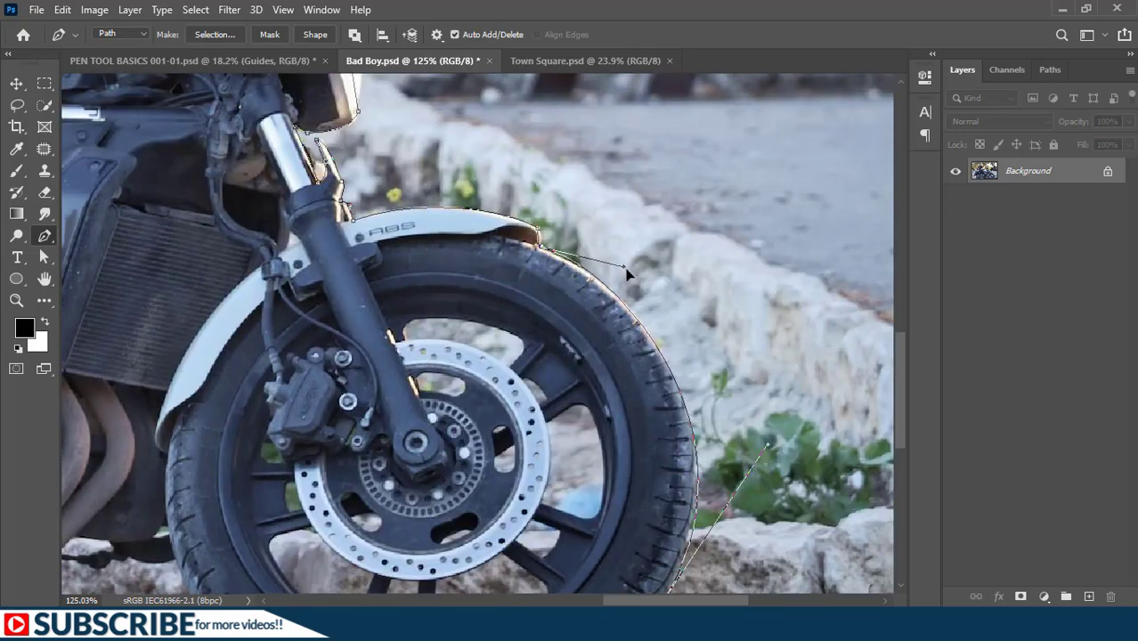
- Trace the bottom and inner edge of the front tyre, then the motorcycle's underside to the exhaust pipe
{"action": "left_click_drag", "start_coordinate": [552, 499], "coordinate": [595, 219]}
{"action": "mouse_move", "coordinate": [286, 382]}
{"action": "left_mouse_down"}
{"action": "mouse_move", "coordinate": [228, 300]}
{"action": "mouse_move", "coordinate": [205, 298]}
{"action": "mouse_move", "coordinate": [694, 376]}
{"action": "left_mouse_up"}
{"action": "left_click", "coordinate": [214, 270], "text": "alt"}
{"action": "left_click", "coordinate": [670, 378]}
{"action": "left_click", "coordinate": [641, 389]}
{"action": "left_click", "coordinate": [588, 377]}
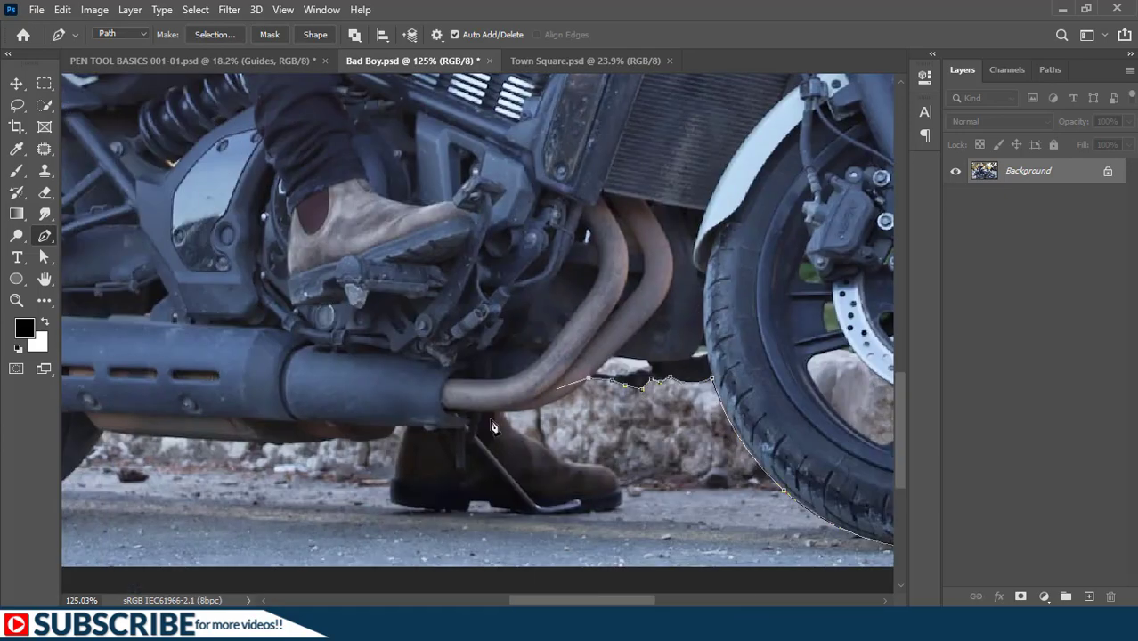
- Follow the exhaust pipe's lower edge and trace around the rider's grounded boot, including the kickstand
{"action": "left_click_drag", "start_coordinate": [505, 413], "coordinate": [437, 425]}
{"action": "left_click", "coordinate": [543, 445]}
{"action": "mouse_move", "coordinate": [621, 487]}
{"action": "left_mouse_down"}
{"action": "mouse_move", "coordinate": [622, 511]}
{"action": "mouse_move", "coordinate": [579, 513]}
{"action": "left_mouse_up"}
{"action": "left_click", "coordinate": [518, 515]}
{"action": "left_click", "coordinate": [510, 509]}
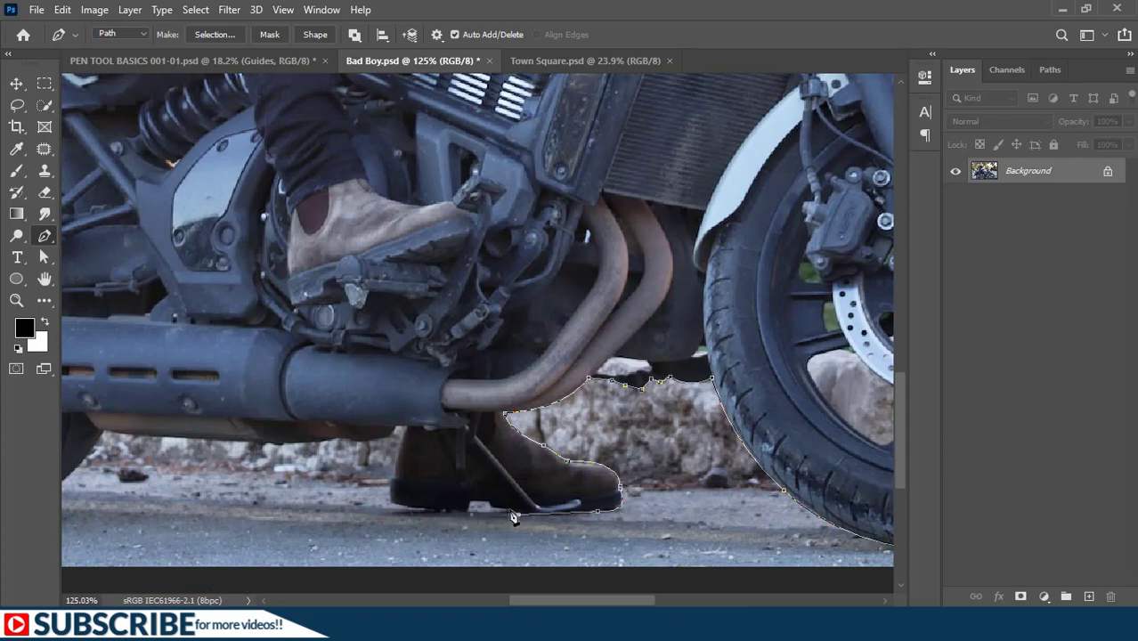
{"action": "left_click", "coordinate": [490, 506]}
{"action": "left_click", "coordinate": [471, 500]}
{"action": "left_click", "coordinate": [466, 512]}
{"action": "left_click", "coordinate": [404, 506]}
{"action": "left_click", "coordinate": [392, 478]}
- Trace the muffler's underside and the rear tyre's lower front edge to complete the outline around the rider and motorcycle
{"action": "left_click_drag", "start_coordinate": [361, 440], "coordinate": [330, 439]}
{"action": "left_click", "coordinate": [293, 444]}
{"action": "left_click", "coordinate": [260, 444]}
{"action": "left_click_drag", "start_coordinate": [161, 468], "coordinate": [492, 495]}
{"action": "left_click", "coordinate": [435, 456]}
{"action": "left_click_drag", "start_coordinate": [324, 545], "coordinate": [354, 488]}
{"action": "left_click", "coordinate": [380, 460], "text": "alt"}
{"action": "left_click", "coordinate": [317, 466]}
{"action": "key", "text": "ctrl+0"}
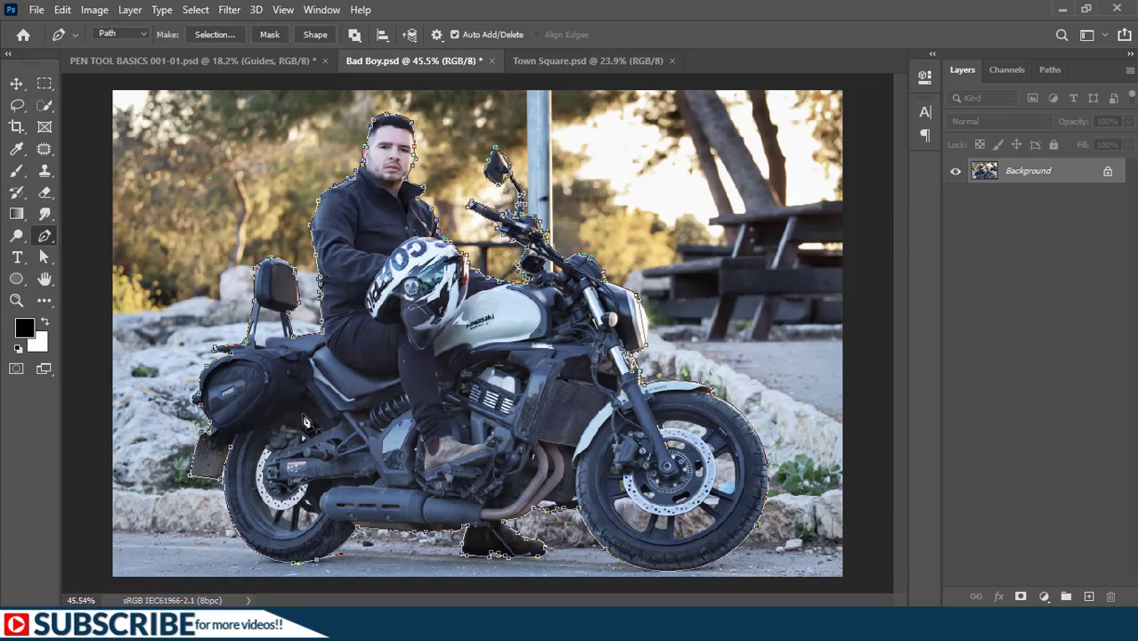
- Save the work path under the name Biker
{"action": "left_click", "coordinate": [1050, 69]}
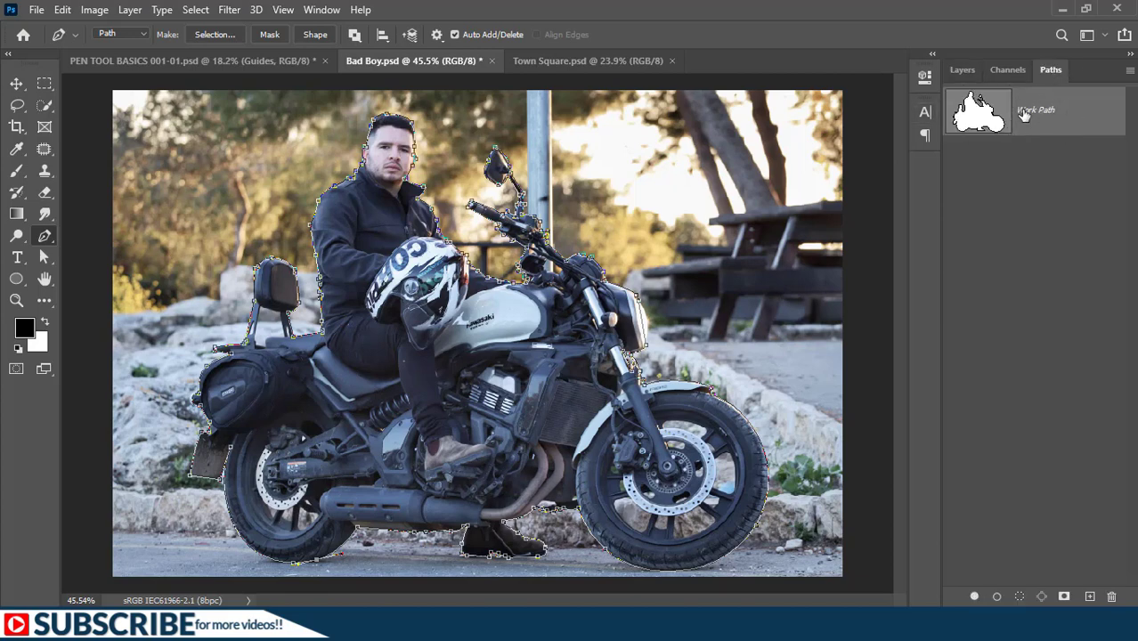
{"action": "double_click", "coordinate": [1033, 110]}
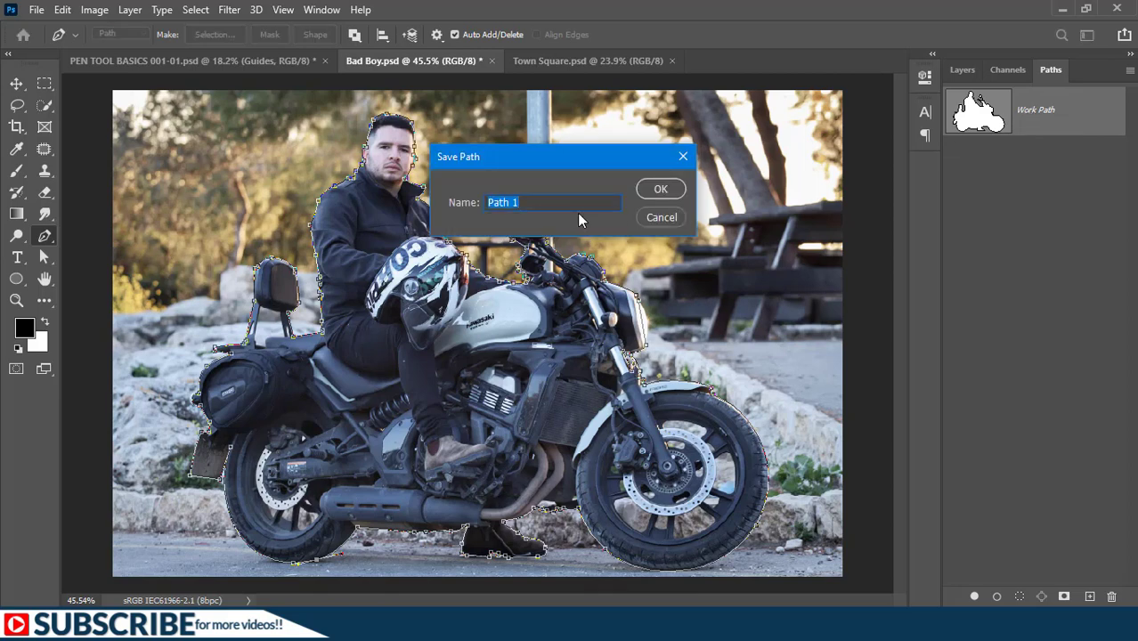
{"action": "type", "text": "Biker"}
{"action": "key", "text": "Return"}
- Trace a closed Pen tool subpath around the front wheel opening between the brake disc's forward edge, two spokes and the rim
{"action": "scroll", "coordinate": [737, 538], "scroll_direction": "up", "scroll_amount": 6}
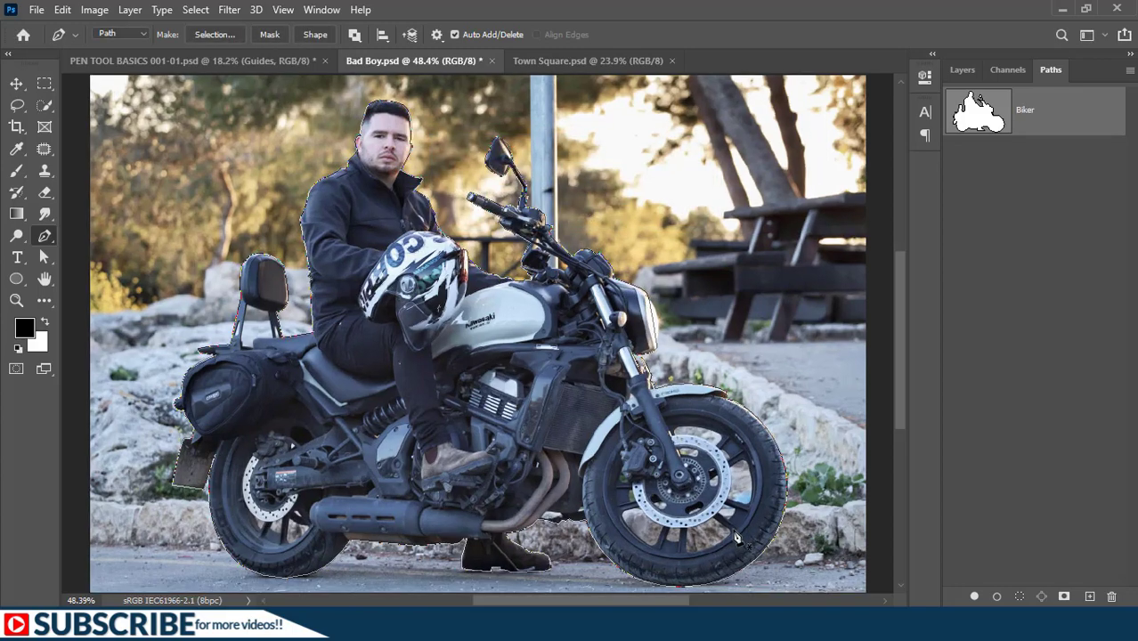
{"action": "scroll", "coordinate": [737, 539], "scroll_direction": "up", "scroll_amount": 5}
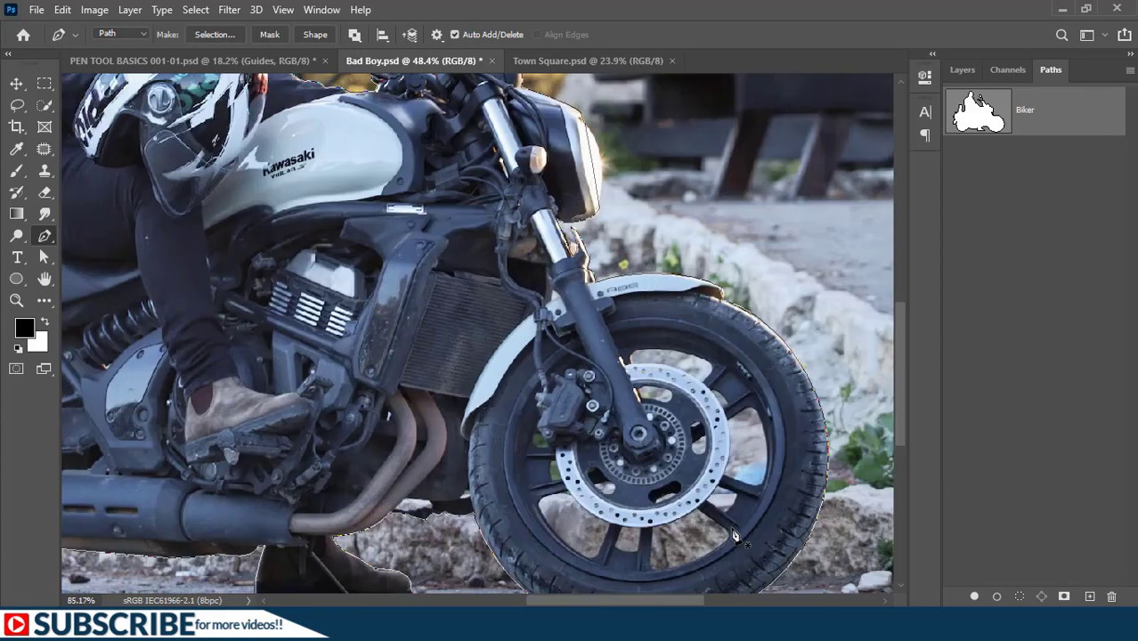
{"action": "left_click_drag", "start_coordinate": [563, 412], "coordinate": [416, 309]}
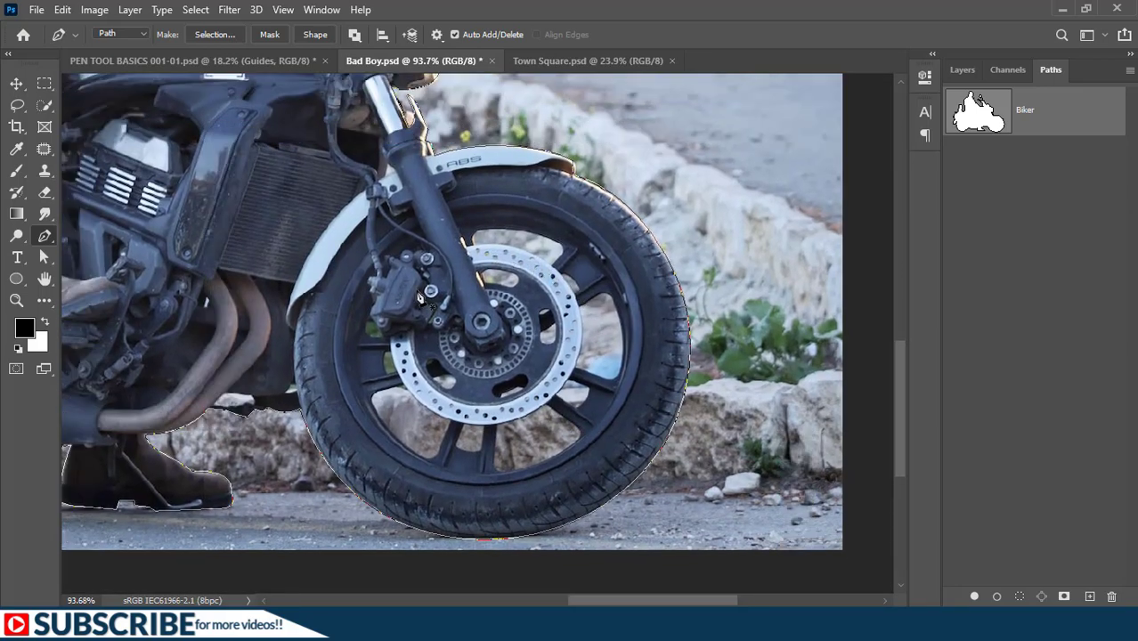
{"action": "left_click", "coordinate": [354, 36]}
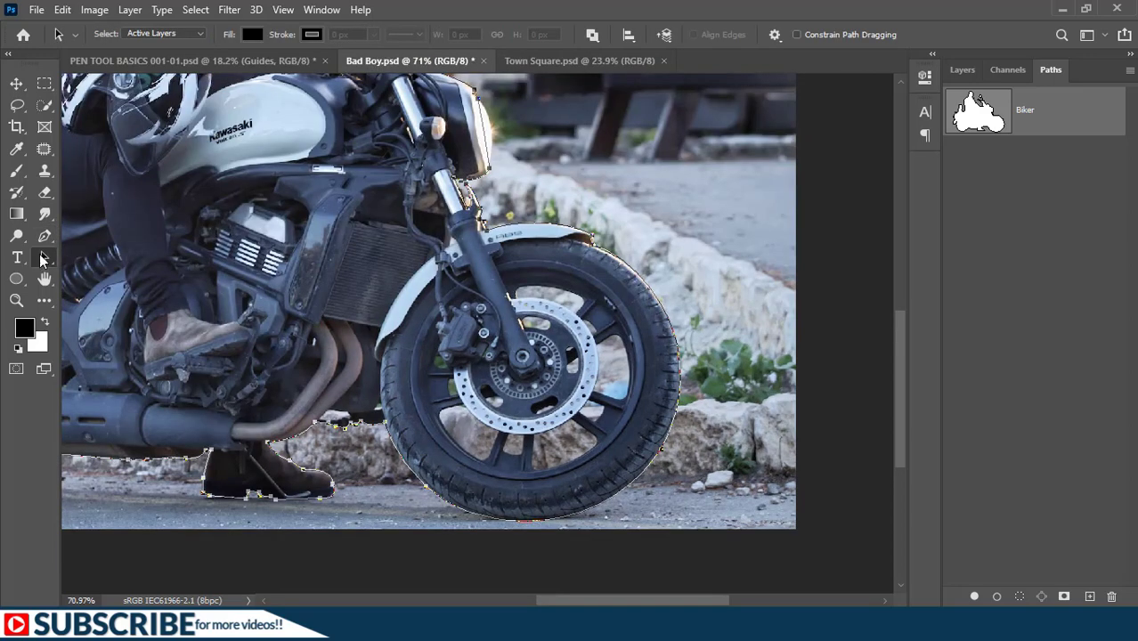
{"action": "left_click", "coordinate": [42, 239]}
{"action": "scroll", "coordinate": [636, 422], "scroll_direction": "up", "scroll_amount": 1}
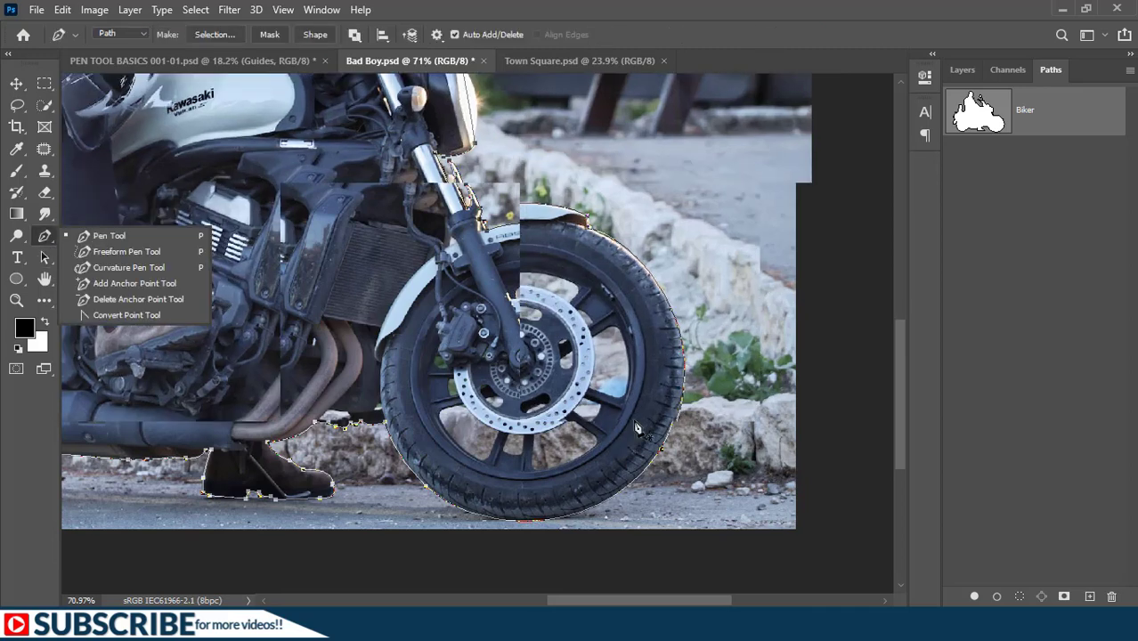
{"action": "scroll", "coordinate": [614, 361], "scroll_direction": "up", "scroll_amount": 1}
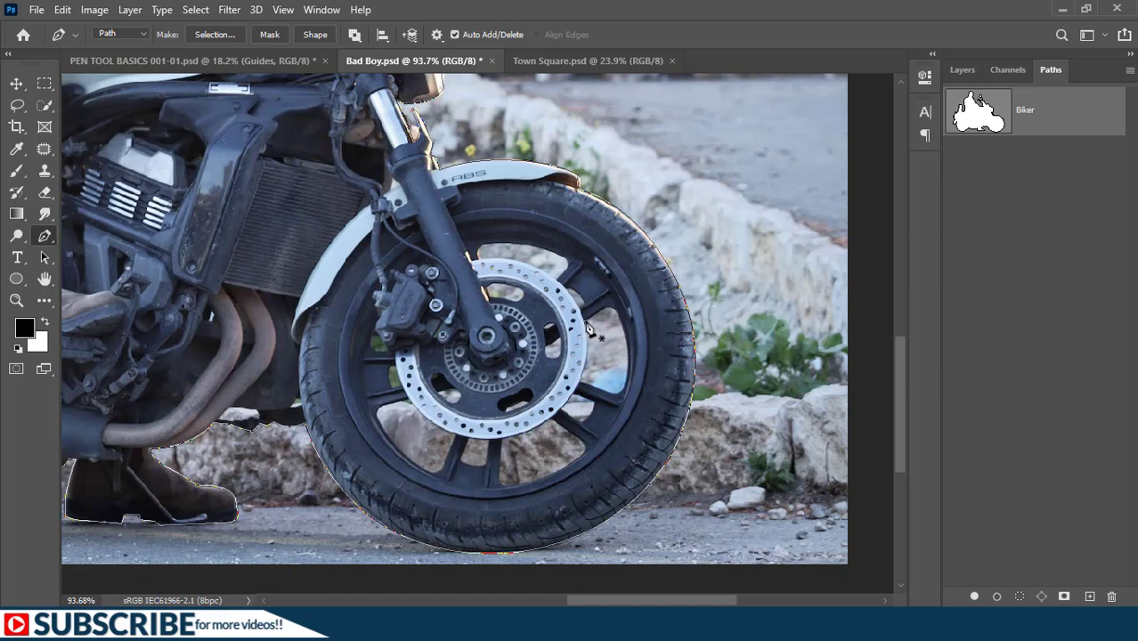
{"action": "left_click", "coordinate": [617, 405]}
{"action": "left_click_drag", "start_coordinate": [617, 405], "coordinate": [602, 408]}
{"action": "scroll", "coordinate": [580, 315], "scroll_direction": "up", "scroll_amount": 3}
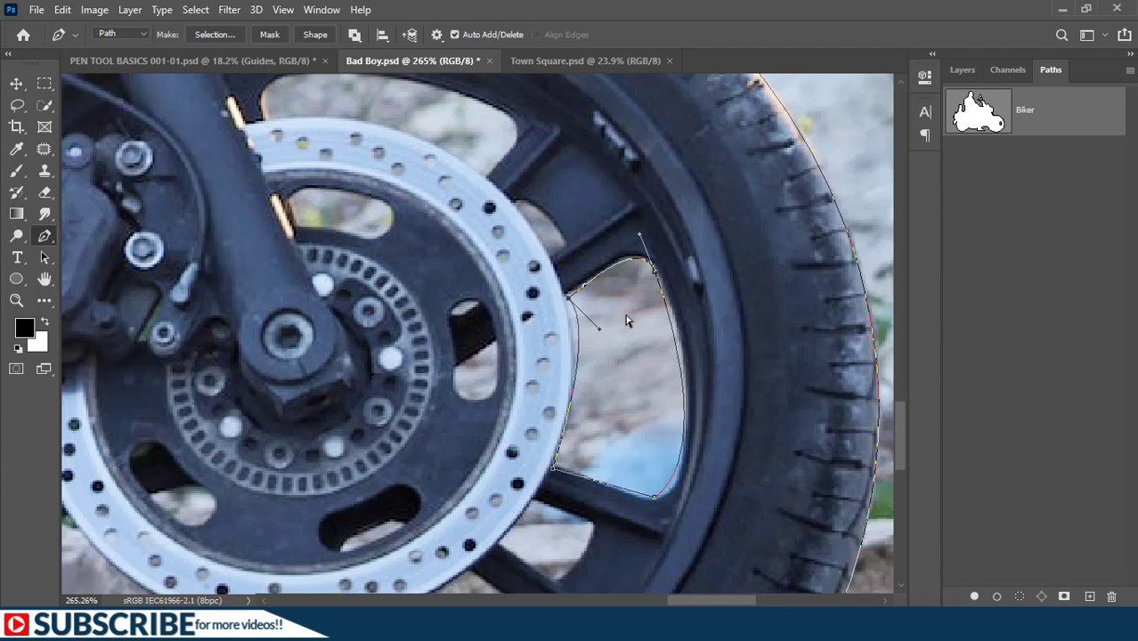
- Nudge the upper inner anchor of the wheel opening's subpath until the curve follows the brake disc's edge
{"action": "key", "text": "ctrl+Left"}
{"action": "key", "text": "ctrl+Left"}
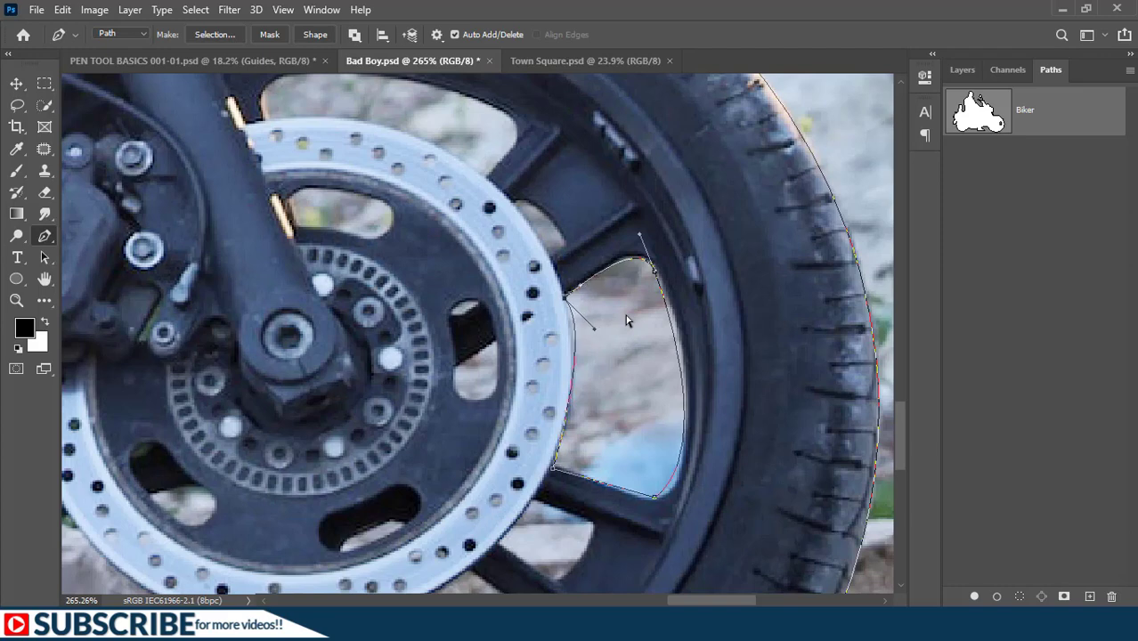
{"action": "key", "text": "ctrl+Right"}
{"action": "key", "text": "ctrl+Right"}
{"action": "key", "text": "ctrl+Right"}
{"action": "key", "text": "ctrl+Right"}
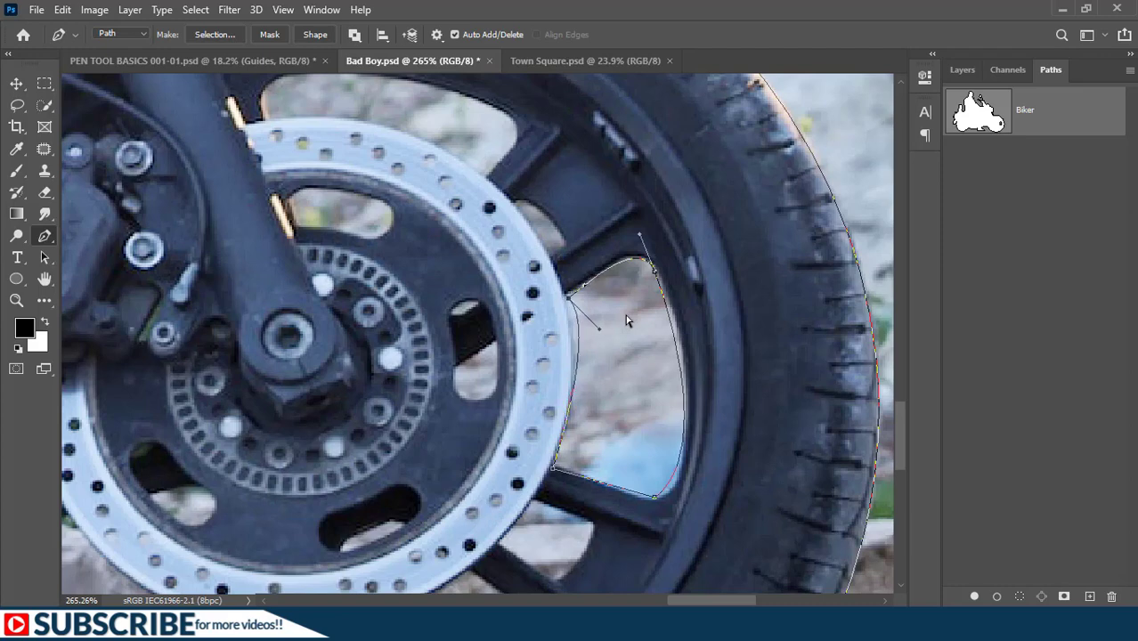
{"action": "key", "text": "ctrl+Left"}
{"action": "key", "text": "ctrl+Left"}
{"action": "key", "text": "ctrl+Left"}
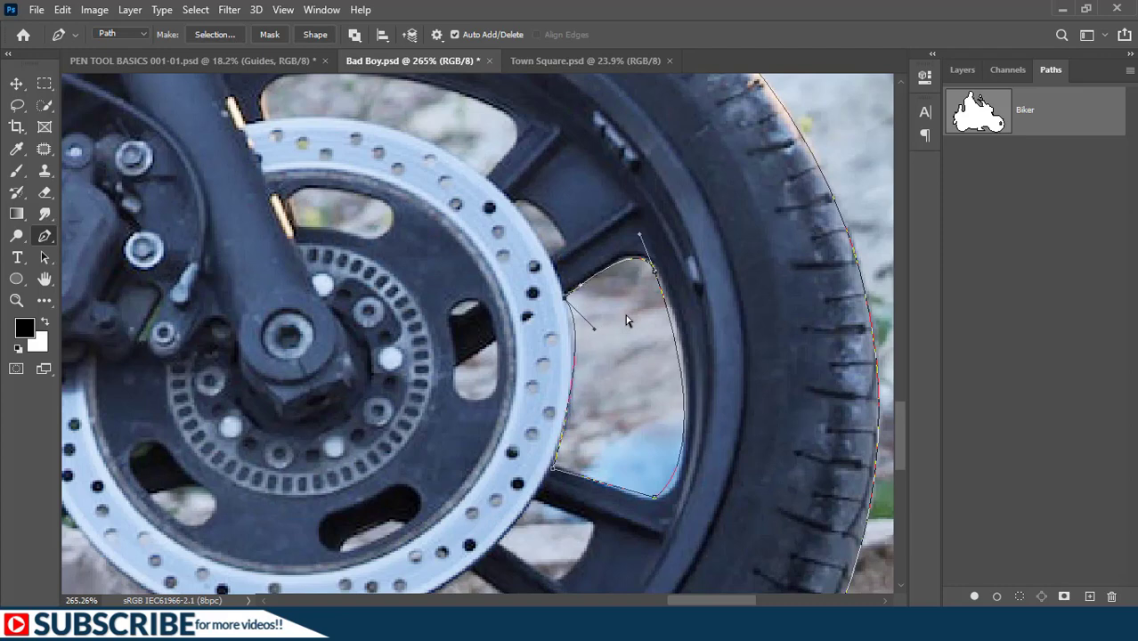
{"action": "key", "text": "ctrl+Up"}
{"action": "key", "text": "ctrl+Down"}
{"action": "key", "text": "ctrl+Left"}
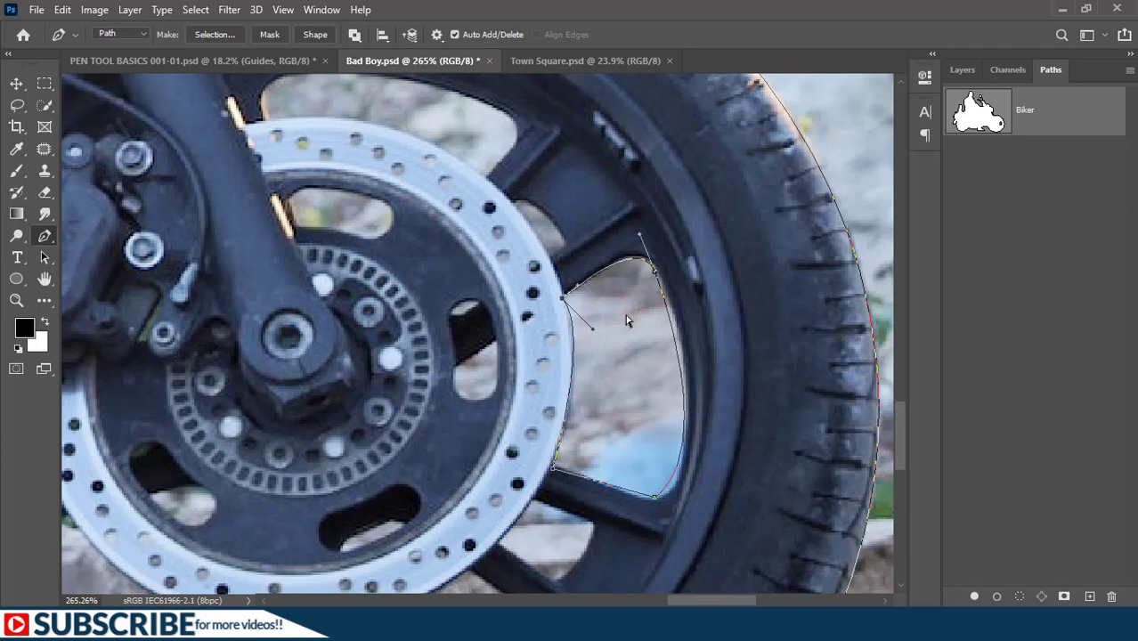
{"action": "scroll", "coordinate": [627, 320], "scroll_direction": "down", "scroll_amount": 1}
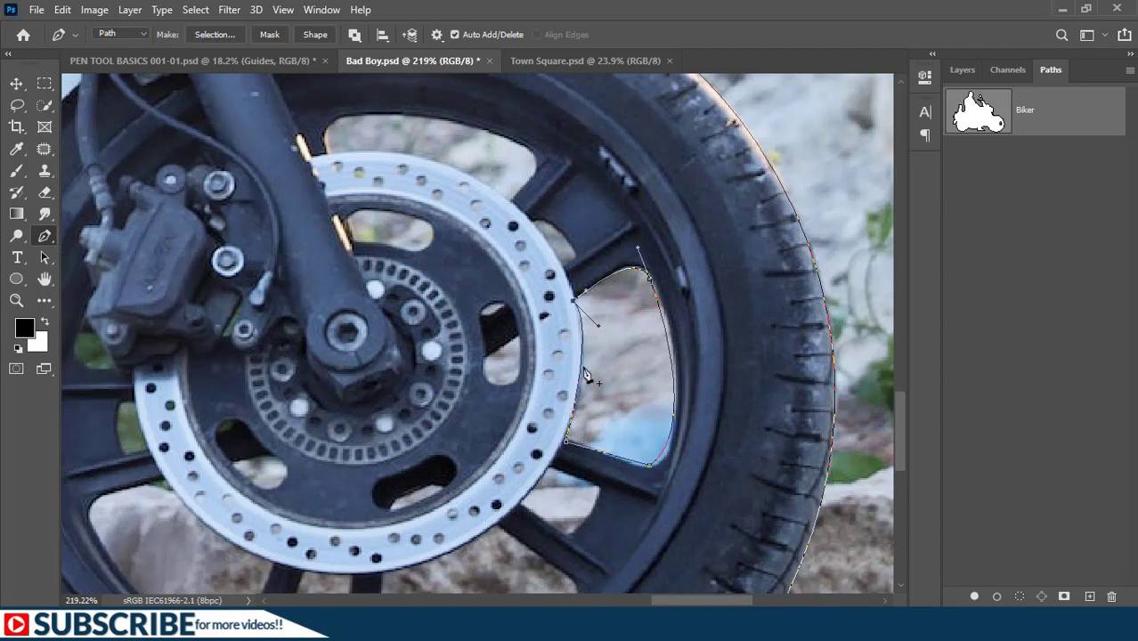
- Trace the small gap between the paired spokes and the large upper opening of the front wheel beside the fork
{"action": "left_click", "coordinate": [533, 220]}
{"action": "left_click_drag", "start_coordinate": [576, 259], "coordinate": [584, 275]}
{"action": "left_click", "coordinate": [564, 265]}
{"action": "left_click", "coordinate": [533, 220]}
{"action": "left_click", "coordinate": [511, 198]}
{"action": "left_click_drag", "start_coordinate": [535, 162], "coordinate": [537, 143]}
{"action": "left_click_drag", "start_coordinate": [356, 116], "coordinate": [333, 119]}
{"action": "left_click", "coordinate": [328, 155]}
{"action": "left_click_drag", "start_coordinate": [511, 198], "coordinate": [530, 211]}
- Trace the background visible through the upper and forward slots of the front brake disc
{"action": "left_click_drag", "start_coordinate": [475, 334], "coordinate": [551, 313]}
{"action": "left_click", "coordinate": [558, 290]}
{"action": "left_click_drag", "start_coordinate": [431, 188], "coordinate": [540, 222]}
{"action": "left_click_drag", "start_coordinate": [485, 223], "coordinate": [463, 223]}
{"action": "left_click", "coordinate": [430, 221]}
{"action": "left_click", "coordinate": [428, 197]}
{"action": "left_click_drag", "start_coordinate": [563, 337], "coordinate": [563, 325]}
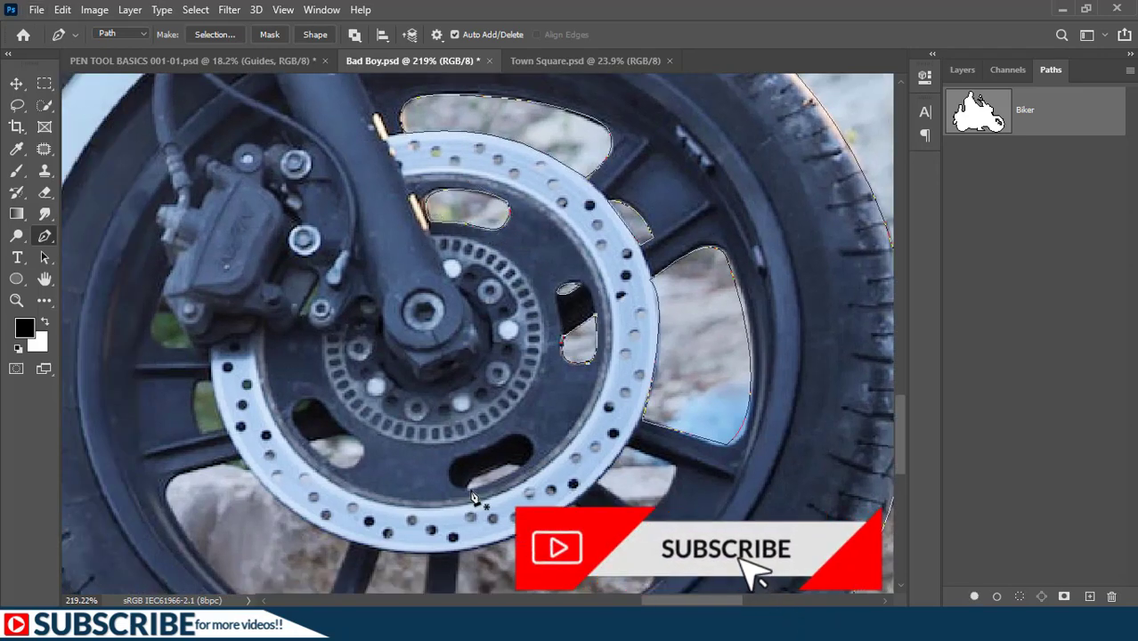
- Outline the background visible through the lower and rearward slots of the front brake disc
{"action": "left_click", "coordinate": [469, 488]}
{"action": "left_click_drag", "start_coordinate": [530, 527], "coordinate": [611, 451]}
{"action": "left_click", "coordinate": [389, 366]}
{"action": "left_click_drag", "start_coordinate": [442, 368], "coordinate": [445, 383]}
{"action": "left_click", "coordinate": [415, 389]}
{"action": "left_click", "coordinate": [389, 367]}
- Trace the large lower rear opening of the front wheel along the brake disc, spokes and rim
{"action": "left_click_drag", "start_coordinate": [255, 400], "coordinate": [268, 391]}
{"action": "left_click", "coordinate": [325, 384]}
{"action": "left_click_drag", "start_coordinate": [358, 428], "coordinate": [388, 449]}
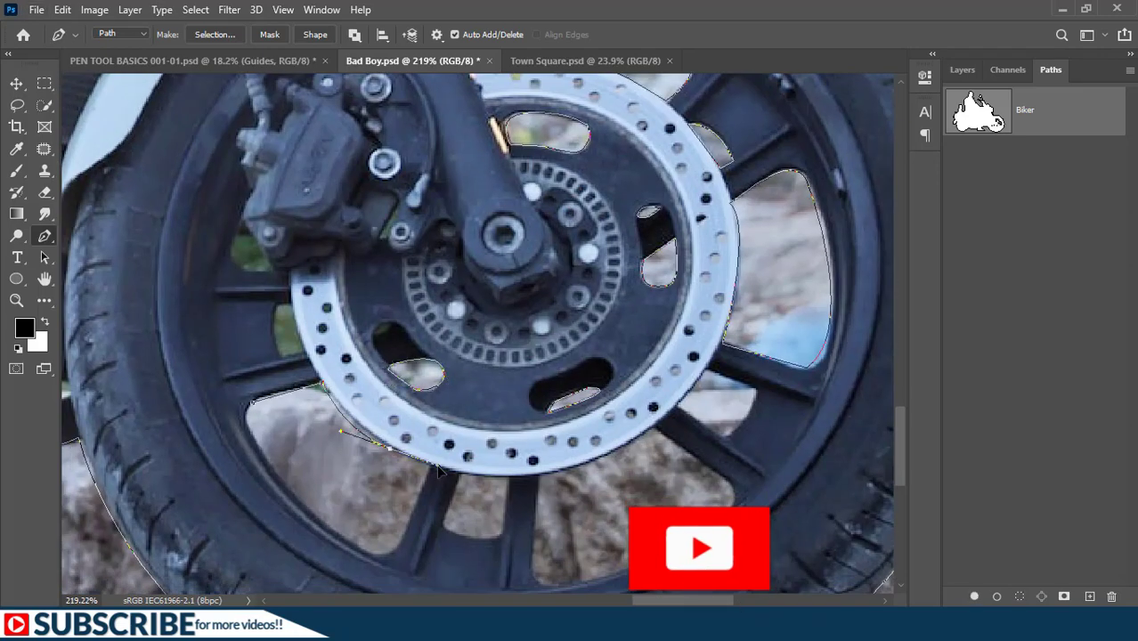
{"action": "left_click", "coordinate": [427, 466]}
{"action": "left_click_drag", "start_coordinate": [386, 551], "coordinate": [348, 544]}
{"action": "left_click_drag", "start_coordinate": [292, 485], "coordinate": [253, 433]}
{"action": "left_click", "coordinate": [254, 399]}
- Trace the small green gaps behind the front brake disc, around the caliper and inside the disc's rear slot
{"action": "left_click", "coordinate": [280, 305]}
{"action": "left_click", "coordinate": [304, 354]}
{"action": "left_click", "coordinate": [280, 306]}
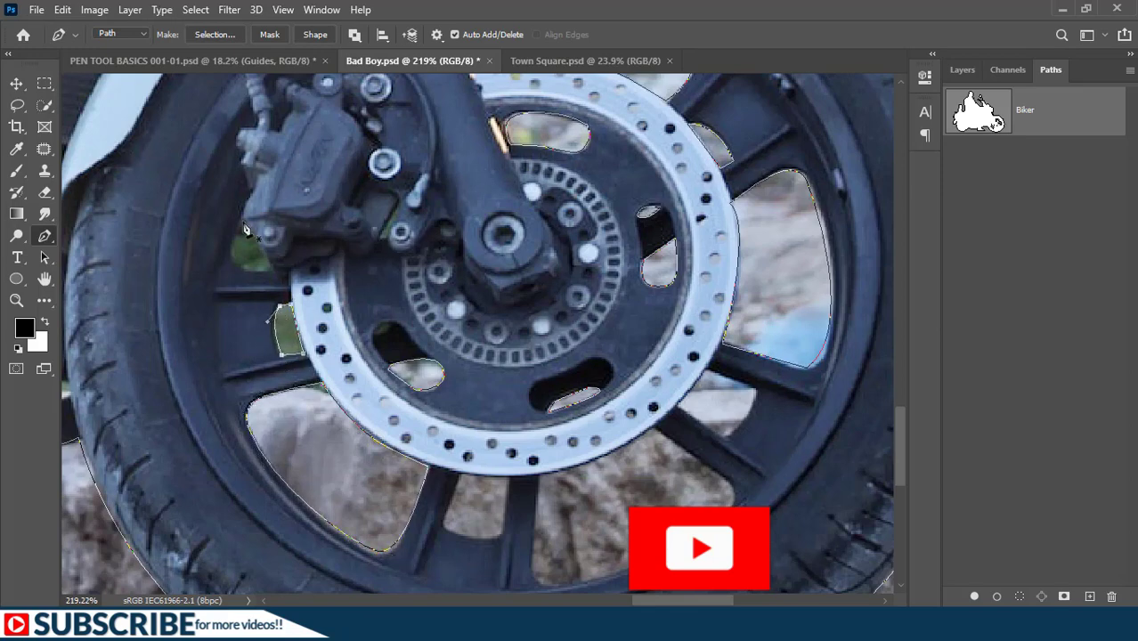
{"action": "left_click", "coordinate": [270, 271]}
{"action": "left_click", "coordinate": [243, 223]}
{"action": "left_click", "coordinate": [401, 208]}
{"action": "left_click", "coordinate": [374, 333]}
- Trace the narrow opening between the paired spokes at the bottom of the front wheel
{"action": "left_click_drag", "start_coordinate": [481, 526], "coordinate": [484, 427]}
{"action": "left_click_drag", "start_coordinate": [505, 434], "coordinate": [519, 420]}
{"action": "left_click", "coordinate": [513, 380]}
{"action": "left_click", "coordinate": [463, 374]}
{"action": "left_click", "coordinate": [446, 424]}
- Trace the large lower forward opening of the front wheel and the smaller gap between the spokes above it
{"action": "left_click", "coordinate": [541, 377]}
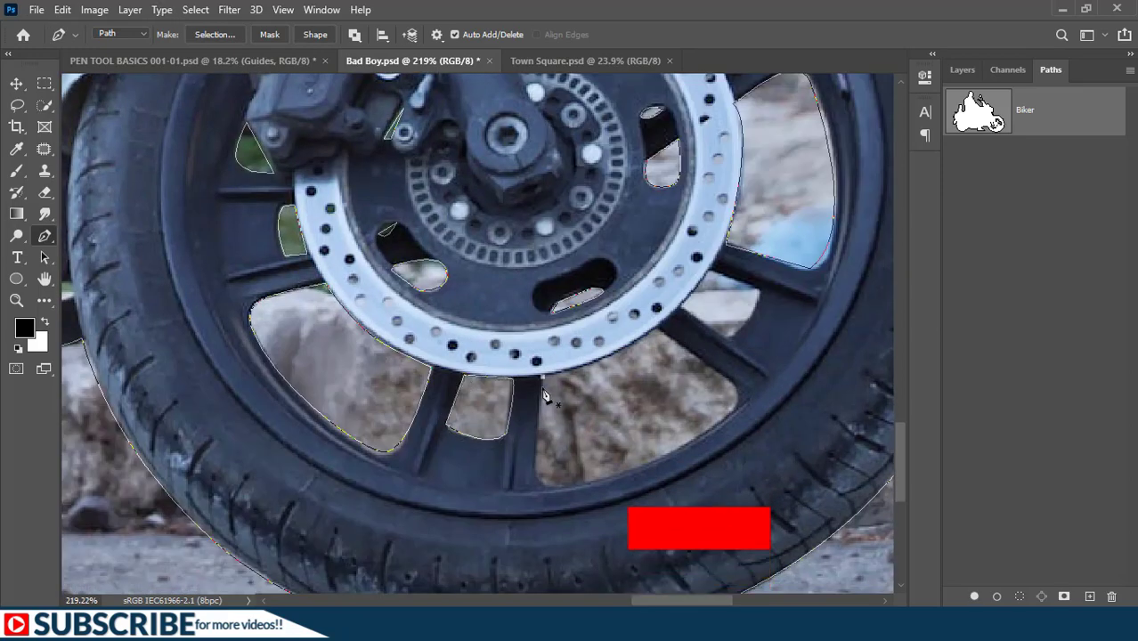
{"action": "left_click_drag", "start_coordinate": [545, 484], "coordinate": [570, 489]}
{"action": "left_click_drag", "start_coordinate": [736, 398], "coordinate": [738, 366]}
{"action": "left_click", "coordinate": [705, 363]}
{"action": "left_click", "coordinate": [658, 330]}
{"action": "left_click", "coordinate": [541, 376]}
{"action": "left_click", "coordinate": [732, 337]}
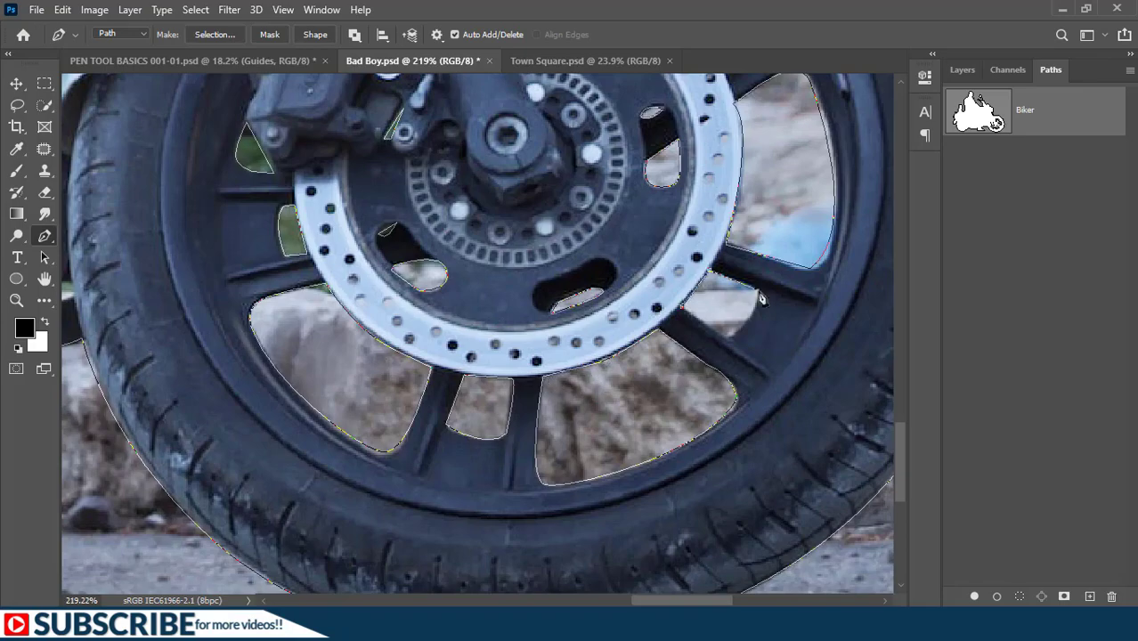
{"action": "left_click", "coordinate": [758, 289]}
{"action": "left_click", "coordinate": [678, 308]}
- Trace the gap beneath the exhaust pipes and the small gap beside the front tyre
{"action": "scroll", "coordinate": [353, 356], "scroll_direction": "down", "scroll_amount": 10}
{"action": "scroll", "coordinate": [503, 450], "scroll_direction": "up", "scroll_amount": 10}
{"action": "left_click", "coordinate": [363, 451]}
{"action": "left_click", "coordinate": [406, 460]}
{"action": "left_click", "coordinate": [486, 442]}
{"action": "left_click", "coordinate": [405, 415]}
{"action": "left_click", "coordinate": [363, 452]}
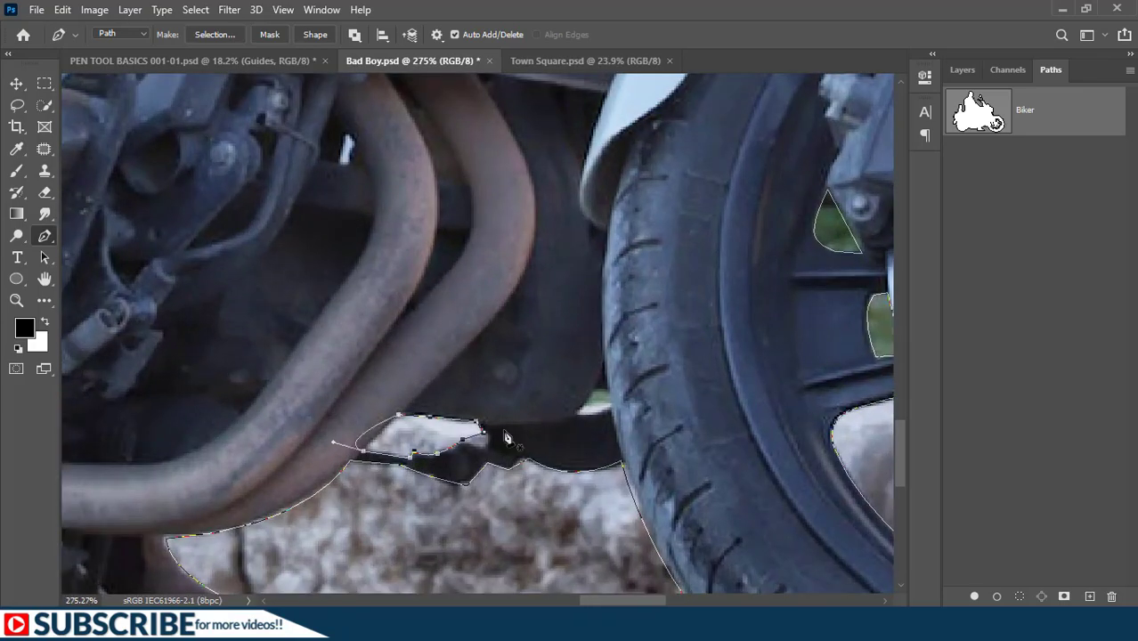
{"action": "left_click", "coordinate": [578, 413]}
{"action": "left_click", "coordinate": [611, 405]}
- Trace the small background gap beneath the rear shock absorber
{"action": "scroll", "coordinate": [507, 347], "scroll_direction": "down", "scroll_amount": 5}
{"action": "left_click", "coordinate": [403, 221]}
{"action": "mouse_move", "coordinate": [357, 210]}
{"action": "left_mouse_down"}
{"action": "mouse_move", "coordinate": [490, 338]}
{"action": "mouse_move", "coordinate": [545, 360]}
{"action": "left_mouse_up"}
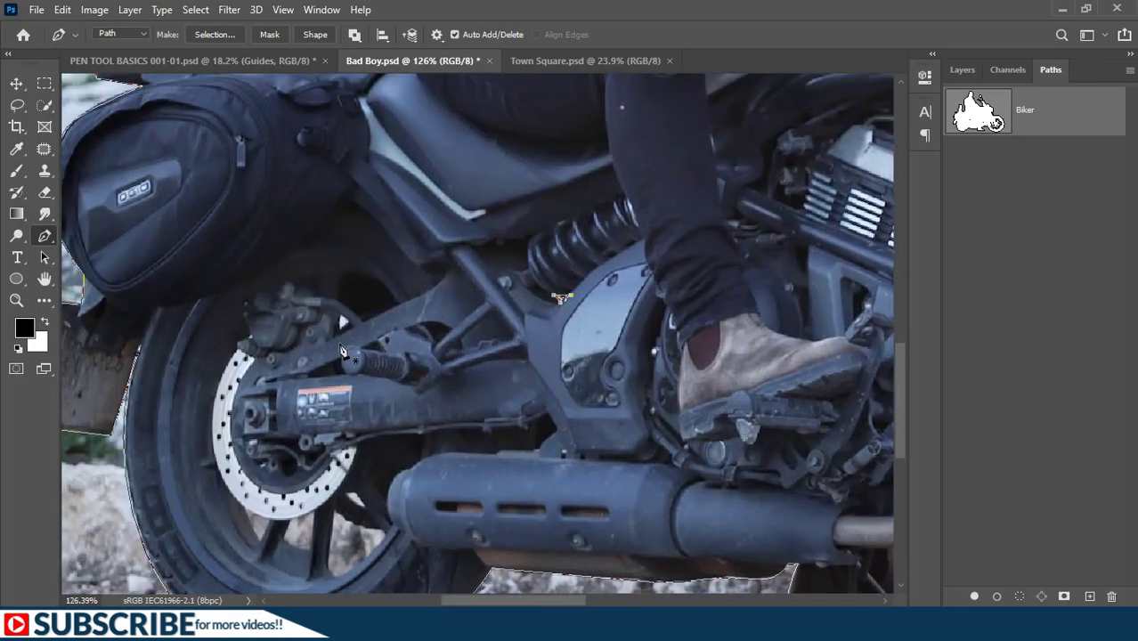
{"action": "scroll", "coordinate": [563, 308], "scroll_direction": "up", "scroll_amount": 10}
{"action": "left_click", "coordinate": [530, 277]}
- Trace the lower openings between the rear wheel's spokes, brake disc and rim
{"action": "scroll", "coordinate": [554, 283], "scroll_direction": "down", "scroll_amount": 10}
{"action": "left_click_drag", "start_coordinate": [338, 383], "coordinate": [596, 313]}
{"action": "left_click", "coordinate": [569, 442]}
{"action": "left_click", "coordinate": [621, 461]}
{"action": "mouse_move", "coordinate": [571, 508]}
{"action": "left_mouse_down"}
{"action": "mouse_move", "coordinate": [550, 510]}
{"action": "mouse_move", "coordinate": [566, 486]}
{"action": "left_mouse_up"}
{"action": "left_click", "coordinate": [570, 441]}
{"action": "left_click", "coordinate": [513, 469]}
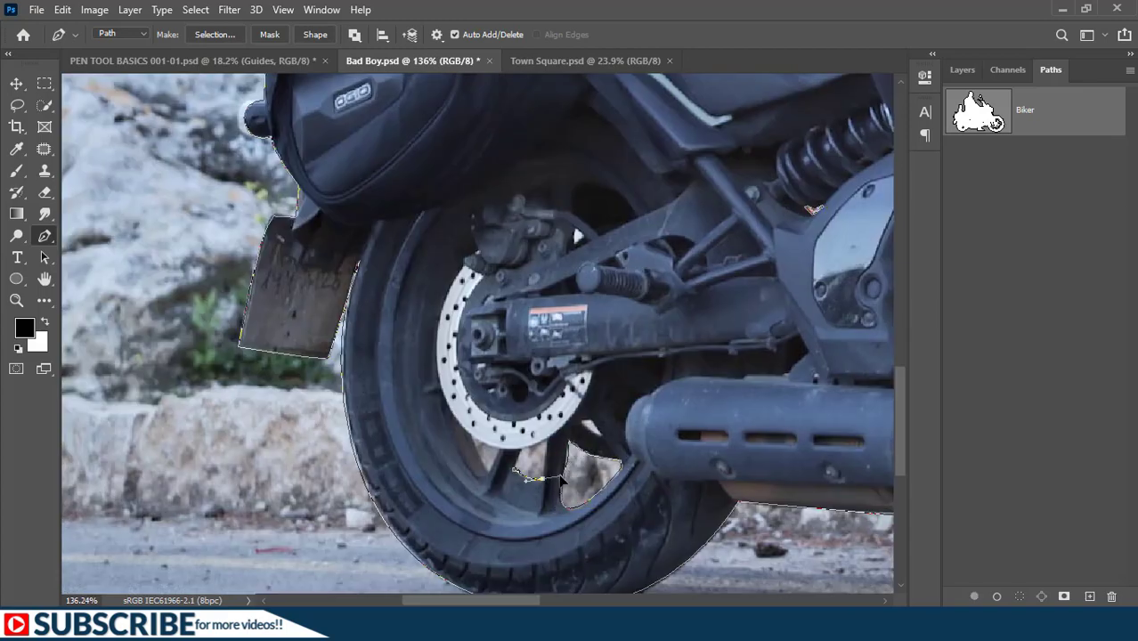
{"action": "left_click", "coordinate": [545, 443]}
{"action": "left_click", "coordinate": [513, 469]}
{"action": "left_click", "coordinate": [470, 435]}
{"action": "left_click", "coordinate": [580, 421]}
- Trace the small triangular gap beside the rear brake caliper
{"action": "scroll", "coordinate": [576, 237], "scroll_direction": "up", "scroll_amount": 5}
{"action": "scroll", "coordinate": [500, 307], "scroll_direction": "up", "scroll_amount": 8}
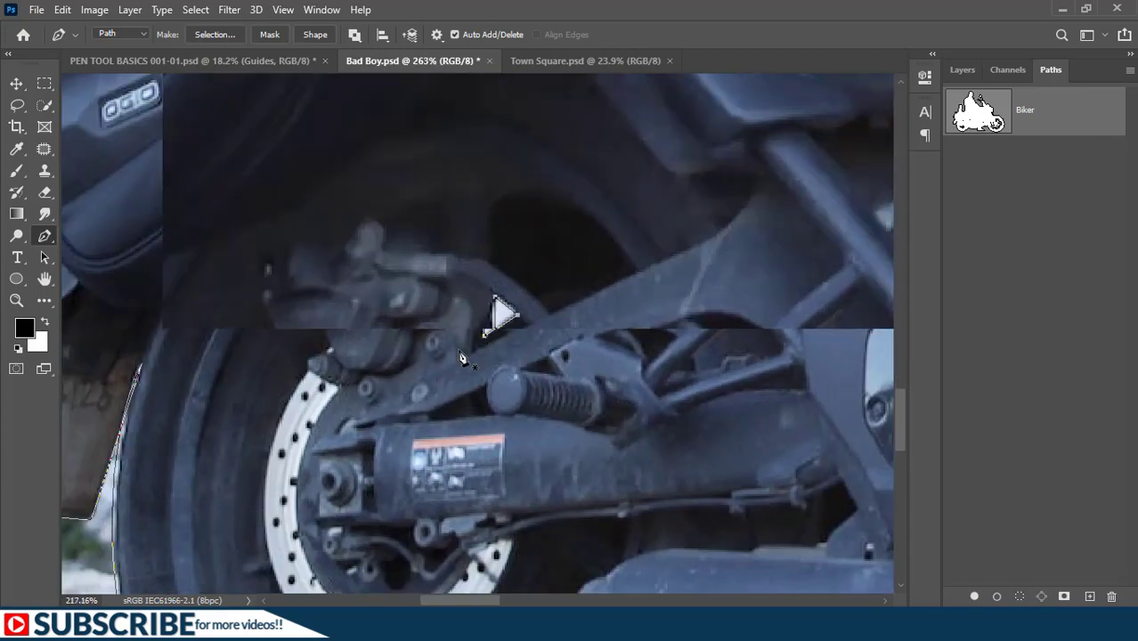
{"action": "left_click", "coordinate": [511, 279]}
{"action": "left_click", "coordinate": [543, 306]}
{"action": "left_click", "coordinate": [507, 330]}
- Trace the narrow slot in the backrest's rear support
{"action": "scroll", "coordinate": [527, 341], "scroll_direction": "down", "scroll_amount": 10}
{"action": "left_click_drag", "start_coordinate": [471, 151], "coordinate": [518, 369]}
{"action": "scroll", "coordinate": [507, 365], "scroll_direction": "up", "scroll_amount": 8}
{"action": "left_click", "coordinate": [408, 377]}
{"action": "left_click", "coordinate": [431, 301]}
{"action": "left_click_drag", "start_coordinate": [427, 373], "coordinate": [416, 419]}
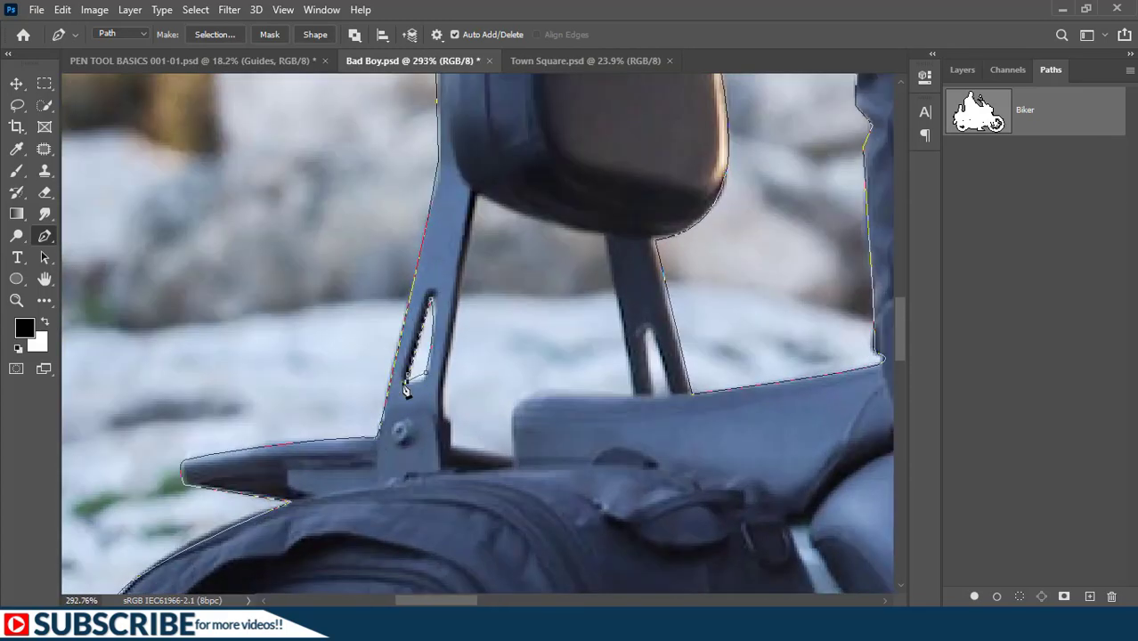
{"action": "left_click", "coordinate": [407, 376]}
- Trace the open area between the two backrest supports, the cushion and the seat
{"action": "left_click", "coordinate": [482, 194]}
{"action": "left_click_drag", "start_coordinate": [600, 236], "coordinate": [627, 241]}
{"action": "left_click", "coordinate": [634, 394]}
{"action": "left_click", "coordinate": [533, 392]}
{"action": "left_click_drag", "start_coordinate": [513, 409], "coordinate": [509, 419]}
{"action": "left_click", "coordinate": [513, 450]}
{"action": "left_click", "coordinate": [450, 446]}
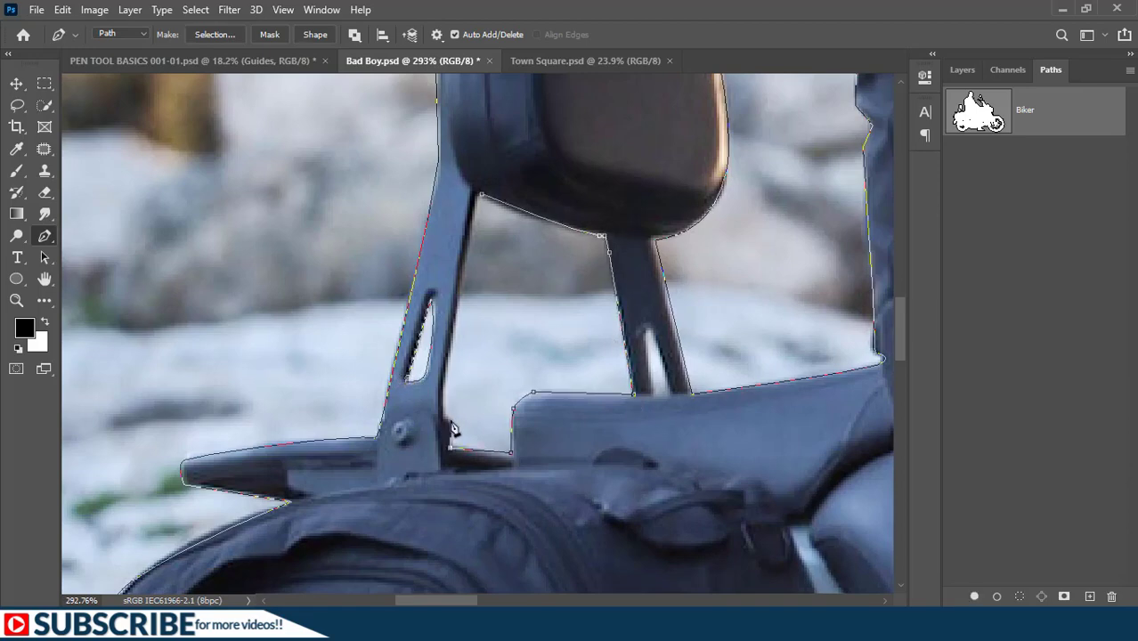
{"action": "left_click", "coordinate": [481, 195]}
- Trace the slot in the backrest's front support and the small gaps around the handlebar
{"action": "scroll", "coordinate": [485, 207], "scroll_direction": "down", "scroll_amount": 1}
{"action": "left_click", "coordinate": [635, 322]}
{"action": "scroll", "coordinate": [620, 341], "scroll_direction": "down", "scroll_amount": 15}
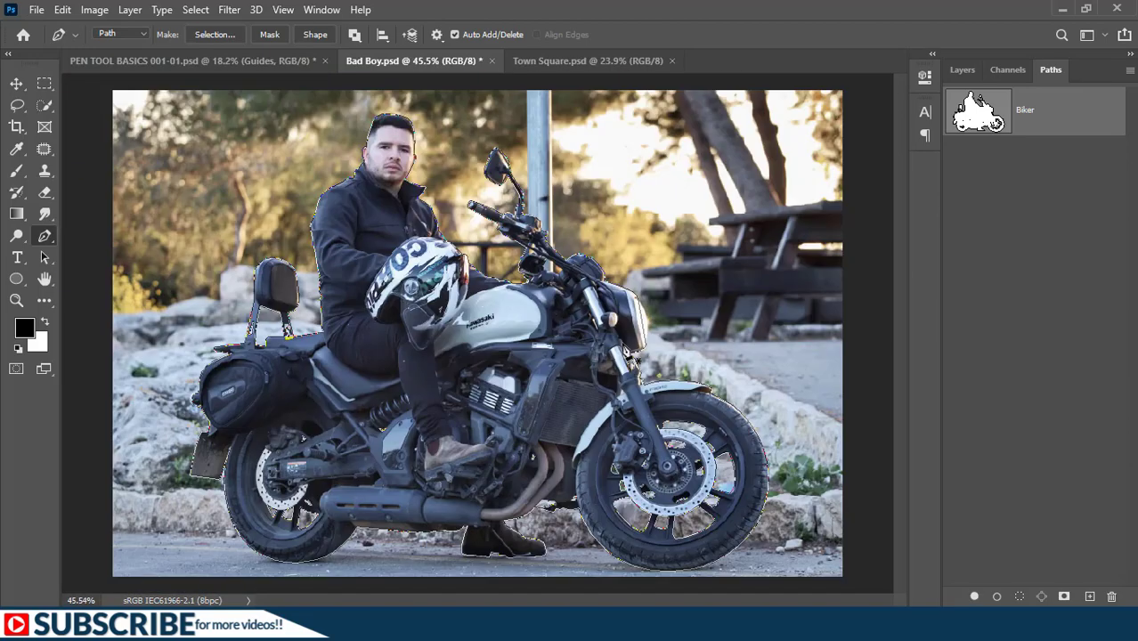
{"action": "scroll", "coordinate": [543, 268], "scroll_direction": "up", "scroll_amount": 15}
{"action": "left_click", "coordinate": [484, 211]}
{"action": "left_click", "coordinate": [473, 230]}
{"action": "left_click", "coordinate": [489, 194]}
{"action": "left_click", "coordinate": [530, 214]}
{"action": "left_click", "coordinate": [500, 180]}
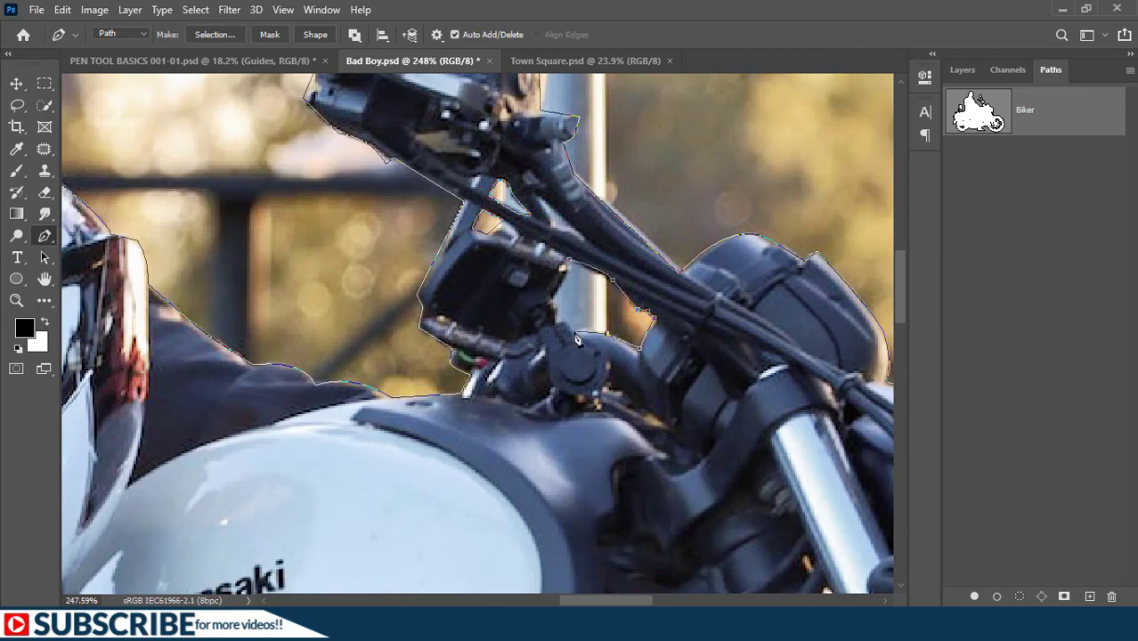
- Load the Biker path as a selection and add a layer mask from it to hide the background
{"action": "scroll", "coordinate": [612, 408], "scroll_direction": "down", "scroll_amount": 3}
{"action": "scroll", "coordinate": [613, 408], "scroll_direction": "down", "scroll_amount": 10}
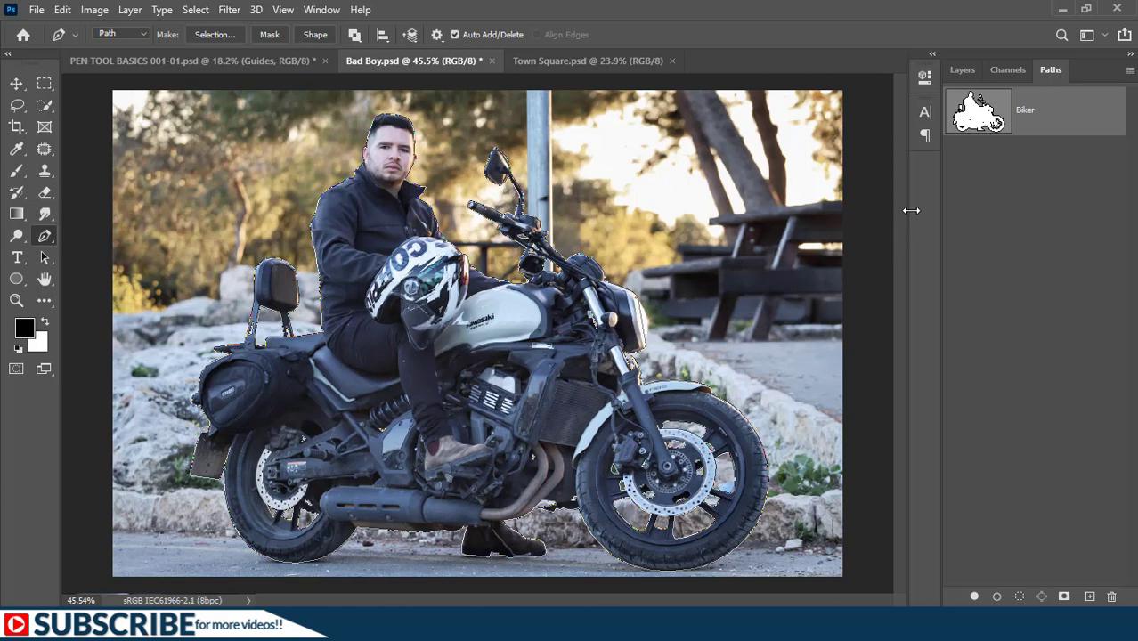
{"action": "left_click", "coordinate": [970, 128], "text": "ctrl"}
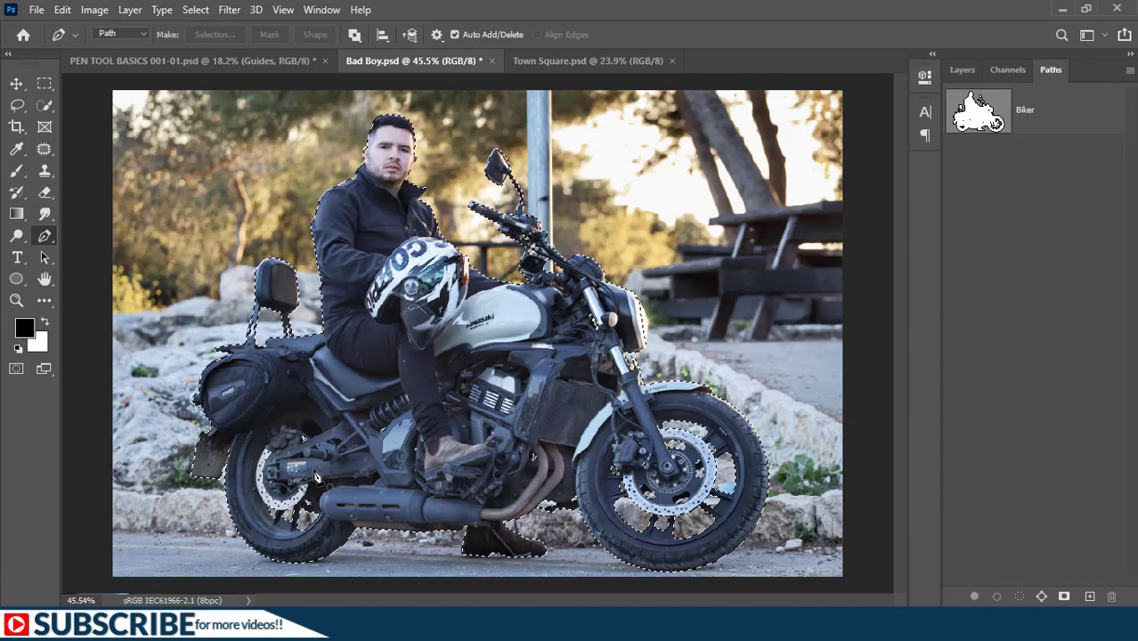
{"action": "left_click", "coordinate": [1065, 597]}
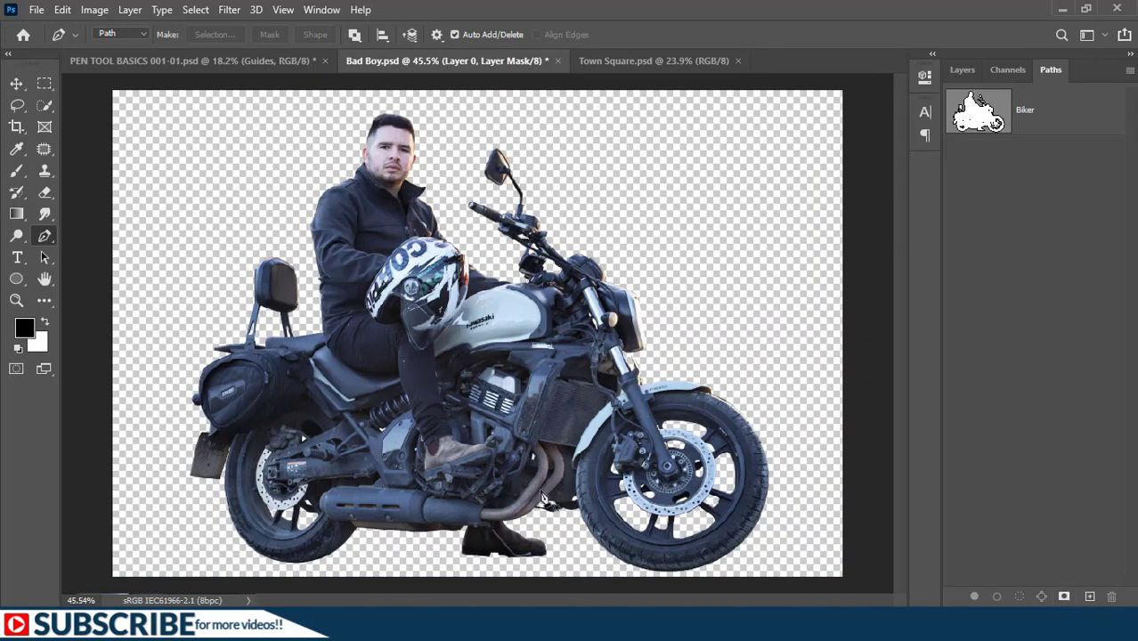
- Convert the masked Layer 0 to a Smart Object
{"action": "left_click", "coordinate": [964, 70]}
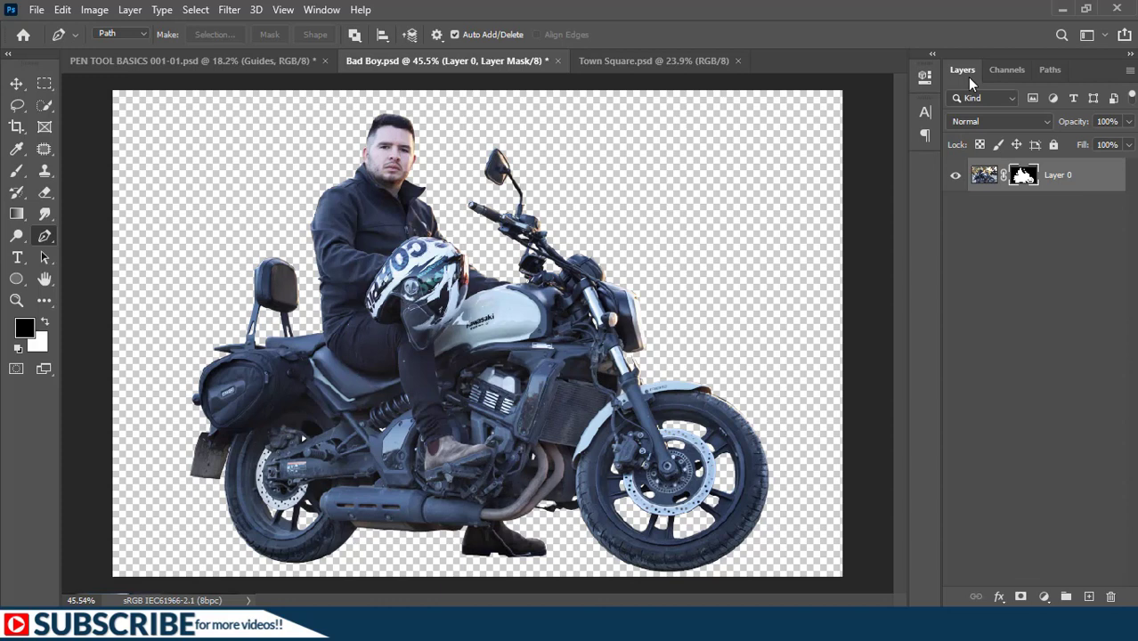
{"action": "right_click", "coordinate": [1060, 175]}
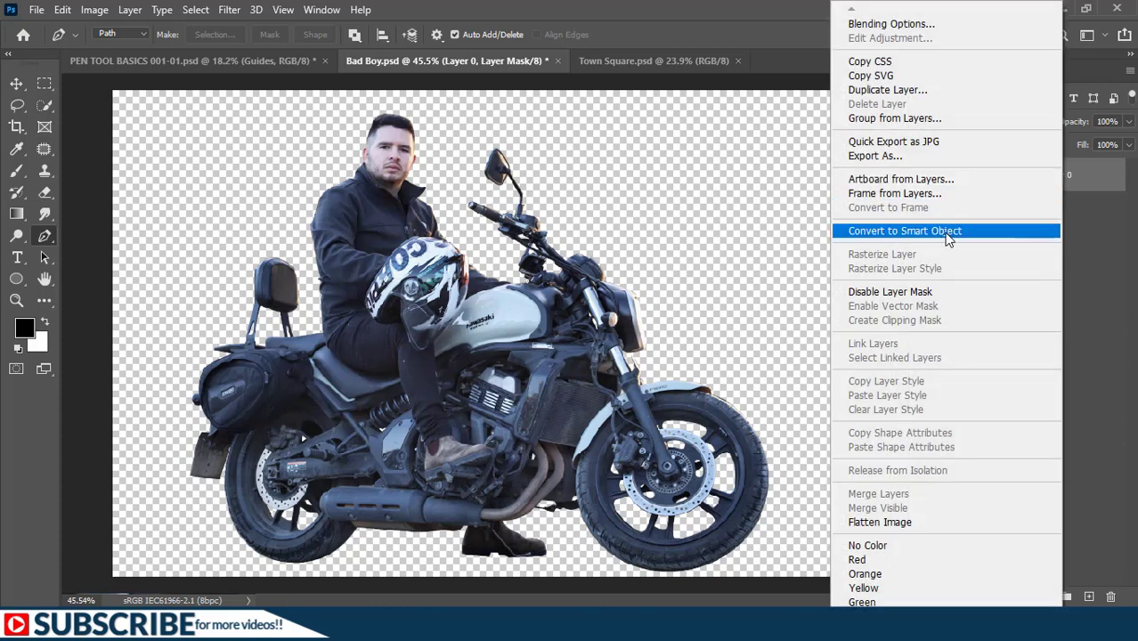
{"action": "left_click", "coordinate": [947, 236]}
- Copy the rider and motorcycle cutout into Town Square.psd with the Move tool, placing it near the middle of the image
{"action": "left_click", "coordinate": [15, 87]}
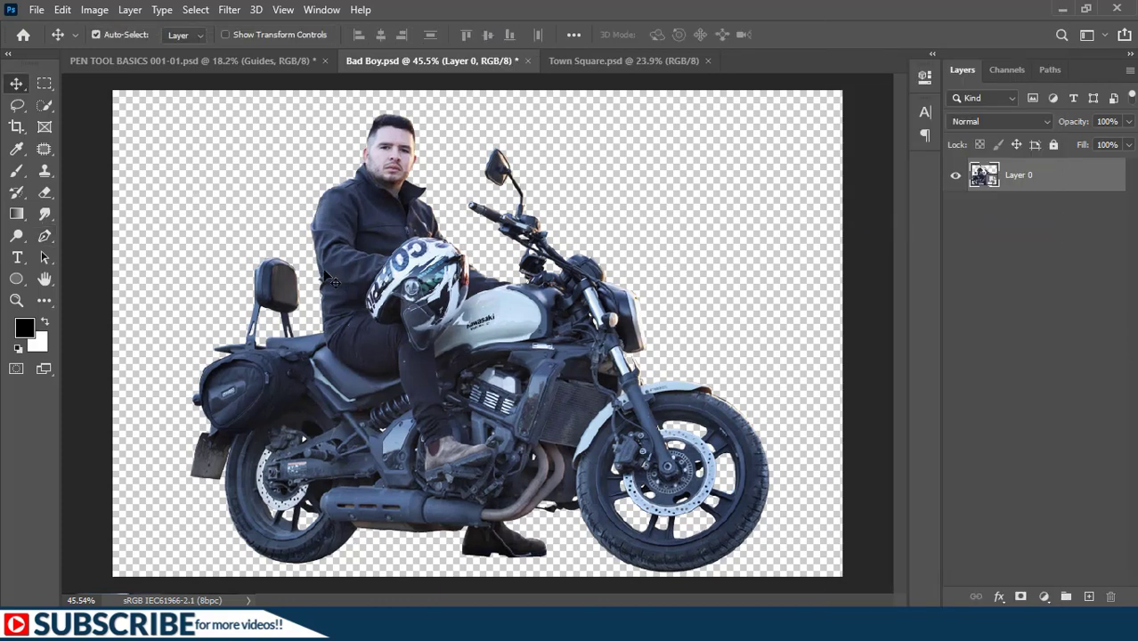
{"action": "left_click_drag", "start_coordinate": [388, 452], "coordinate": [568, 146]}
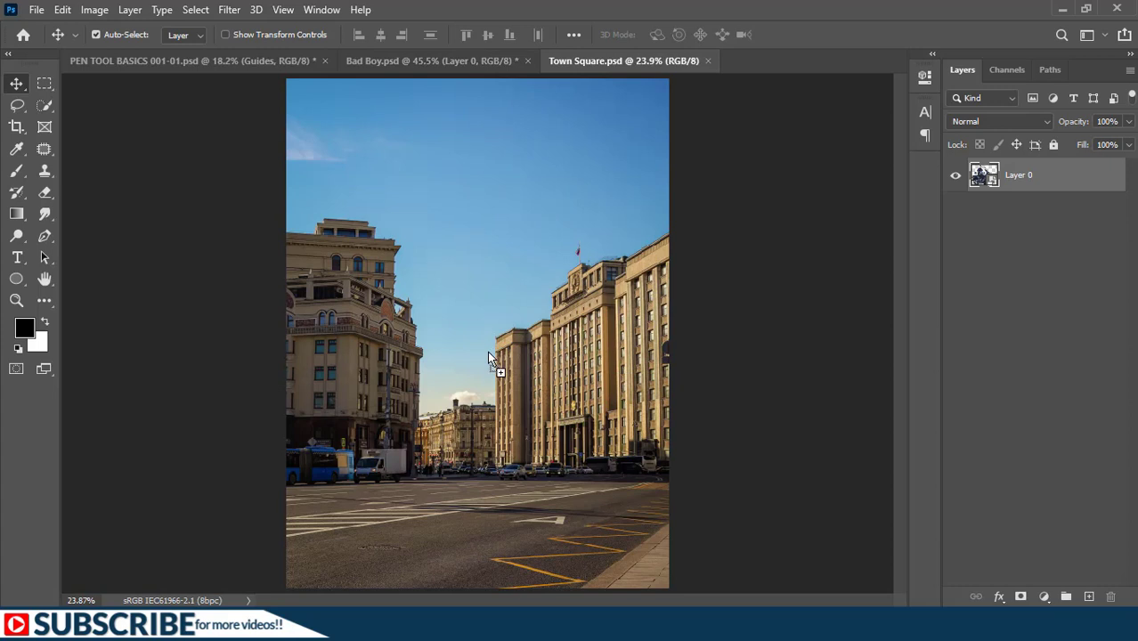
{"action": "left_click_drag", "start_coordinate": [487, 351], "coordinate": [487, 349]}
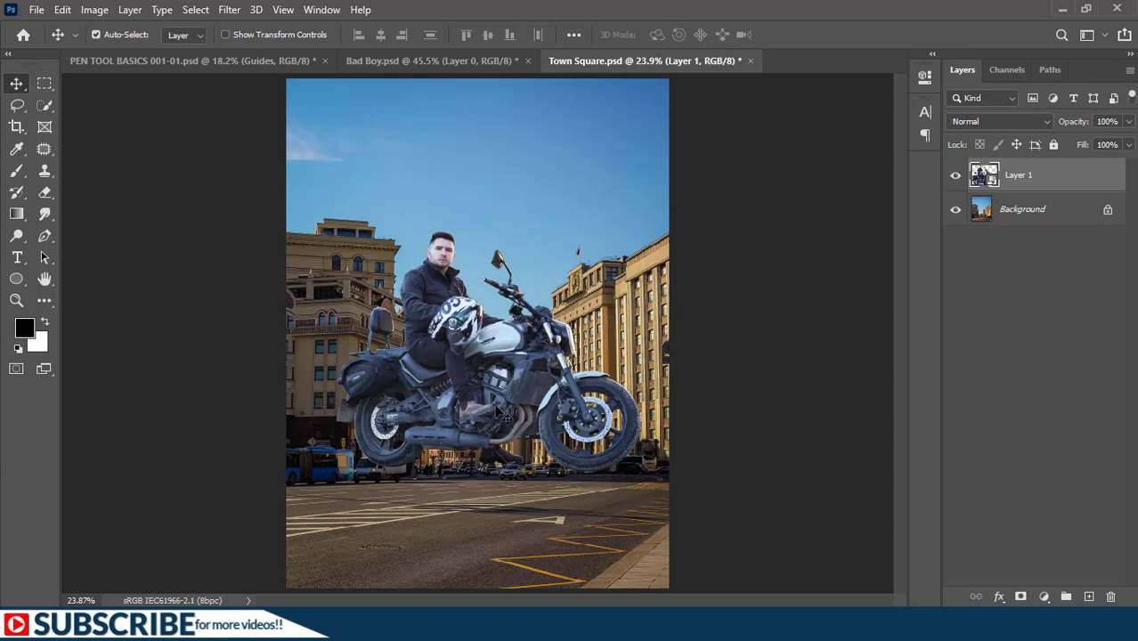
- Move the rider and motorcycle down onto the road and add a Color Lookup adjustment using Crisp_Warm.look, clipped to Layer 1
{"action": "left_click_drag", "start_coordinate": [488, 346], "coordinate": [486, 408]}
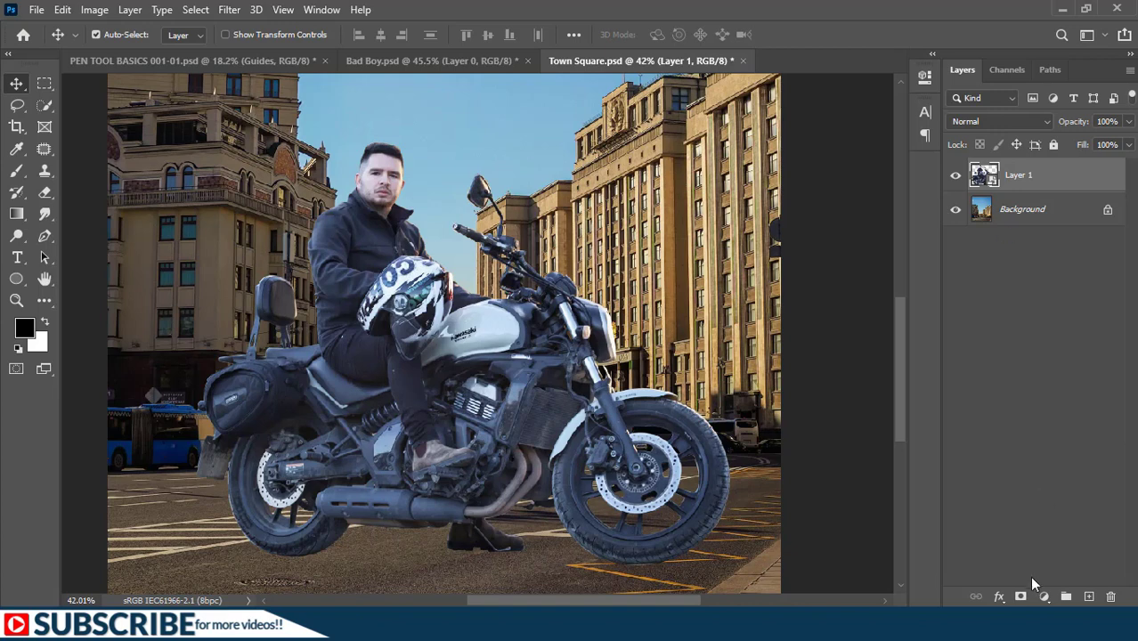
{"action": "left_click", "coordinate": [1044, 601]}
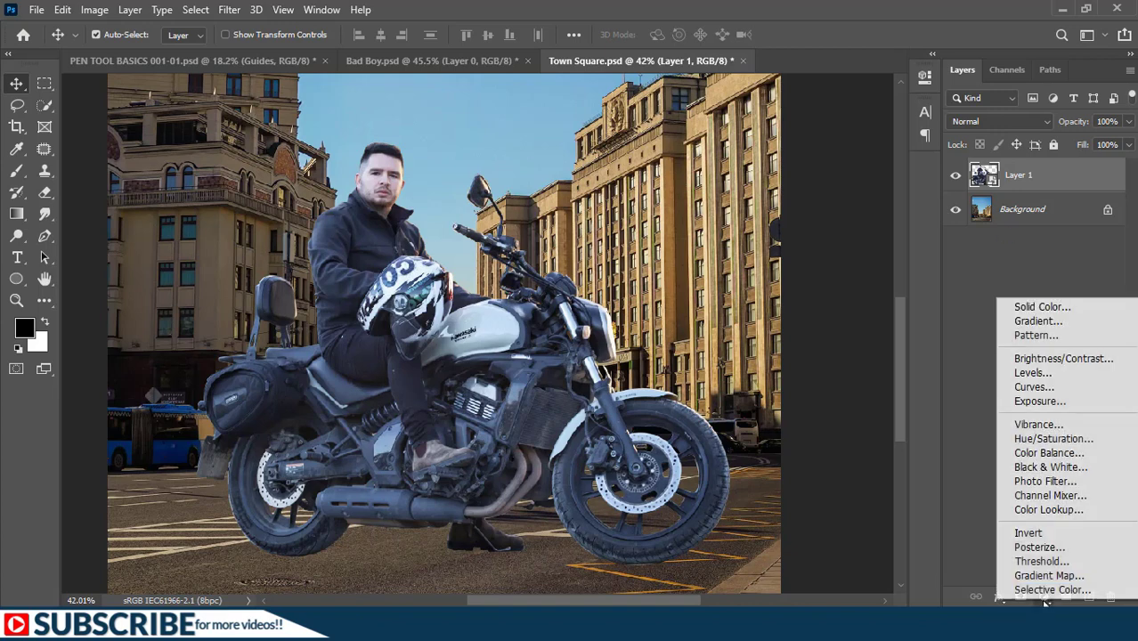
{"action": "left_click", "coordinate": [1034, 510]}
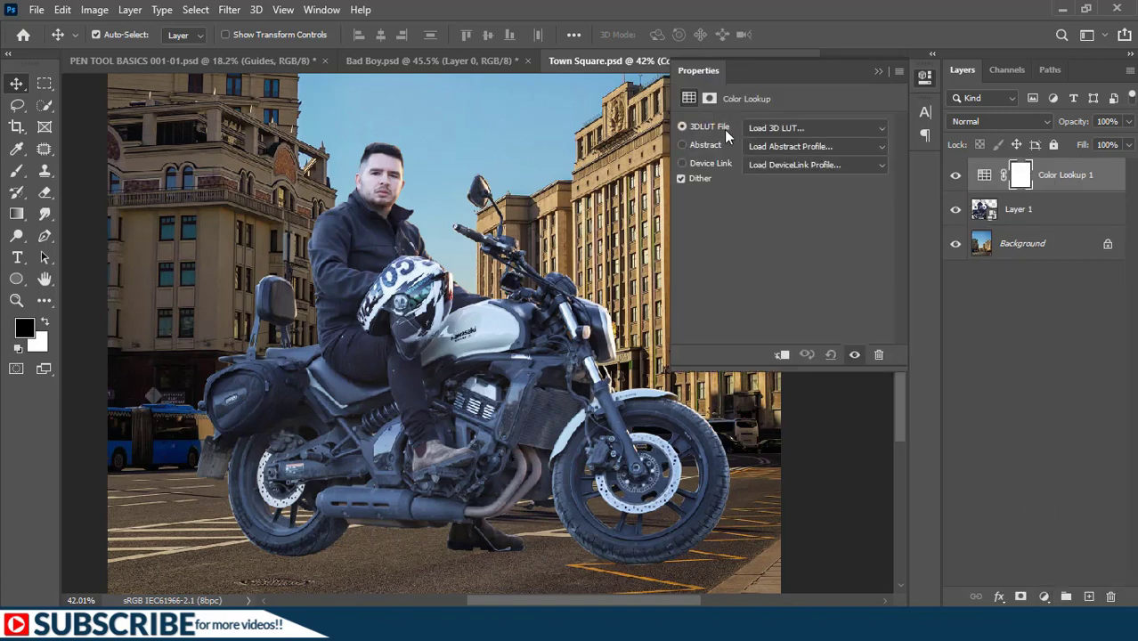
{"action": "left_click", "coordinate": [823, 129]}
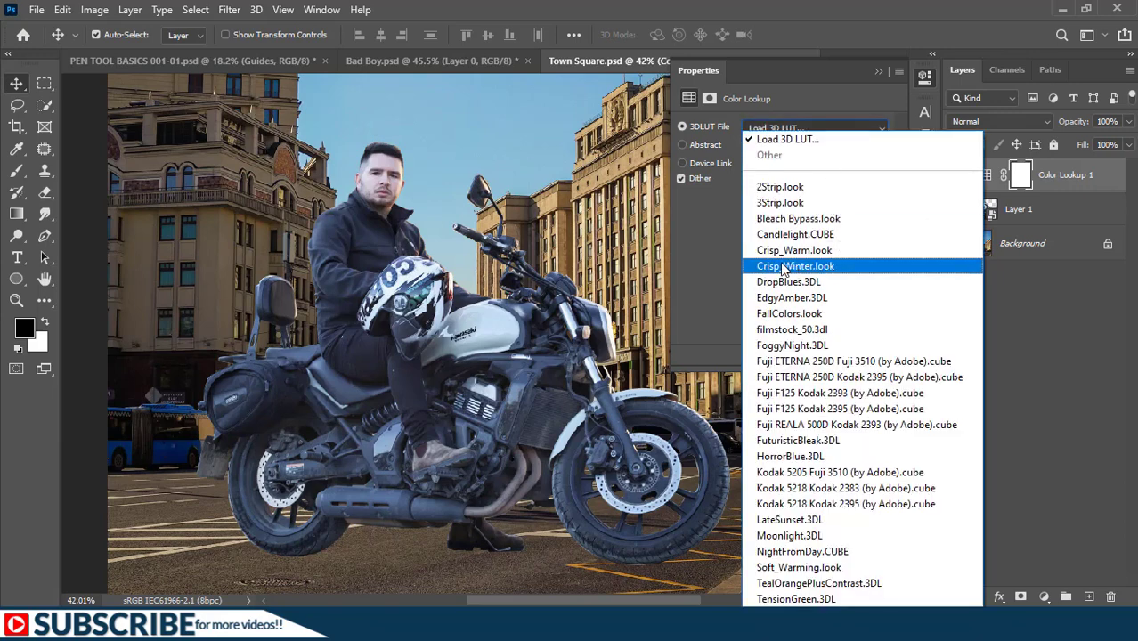
{"action": "left_click", "coordinate": [783, 250]}
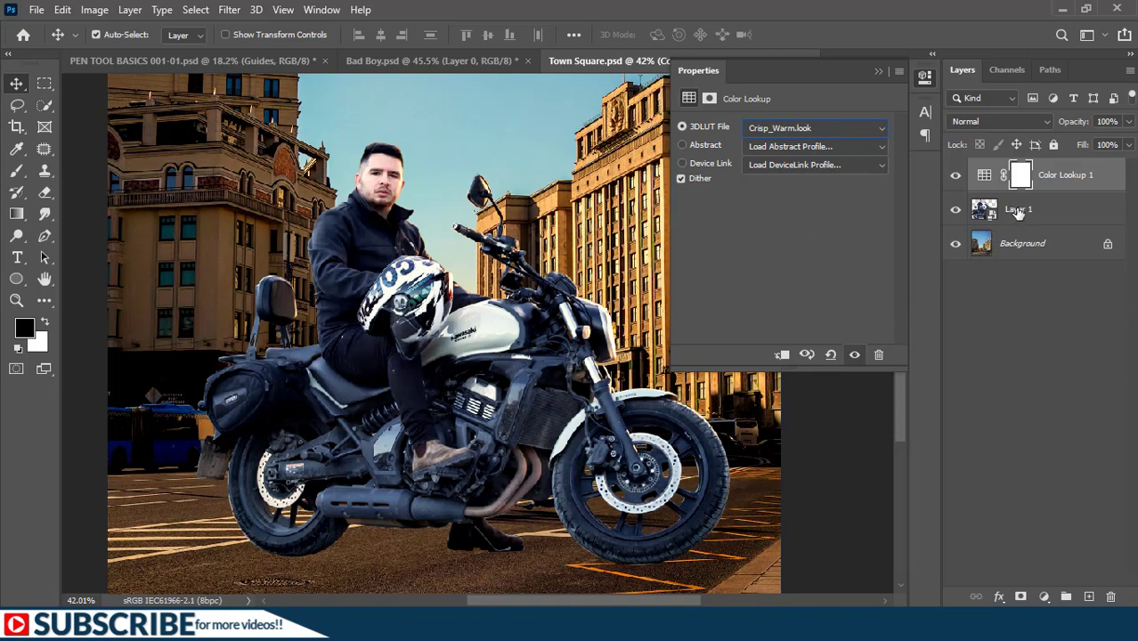
{"action": "left_click", "coordinate": [780, 355]}
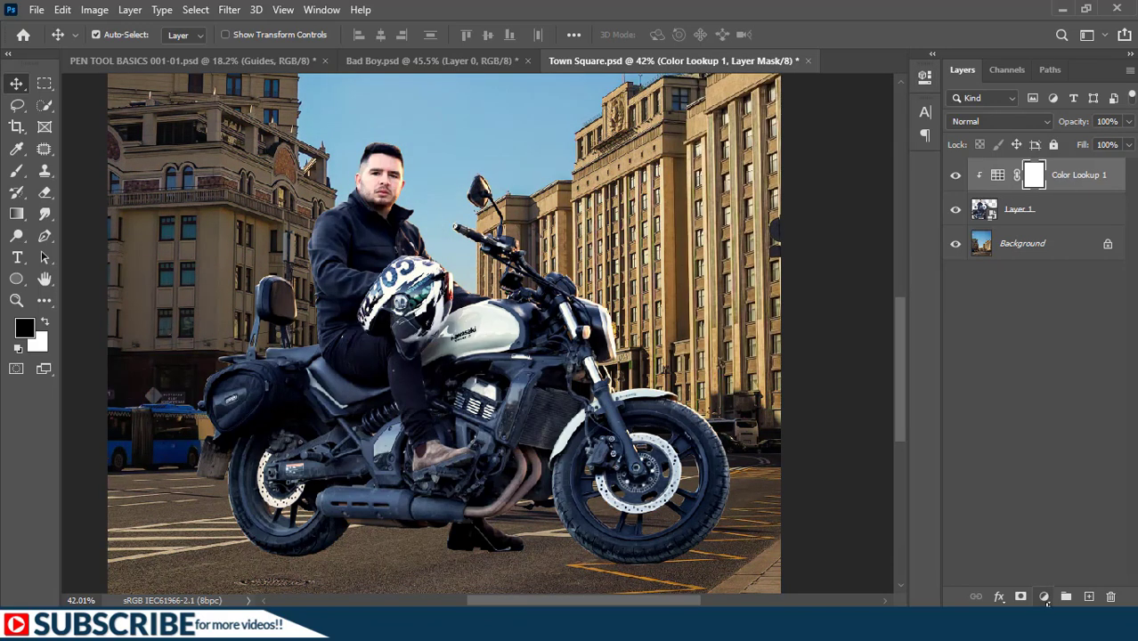
- Darken the rider and motorcycle with a clipped Curves adjustment that lowers the midtones, and shift the cutout slightly farther down the road
{"action": "left_click", "coordinate": [1043, 597]}
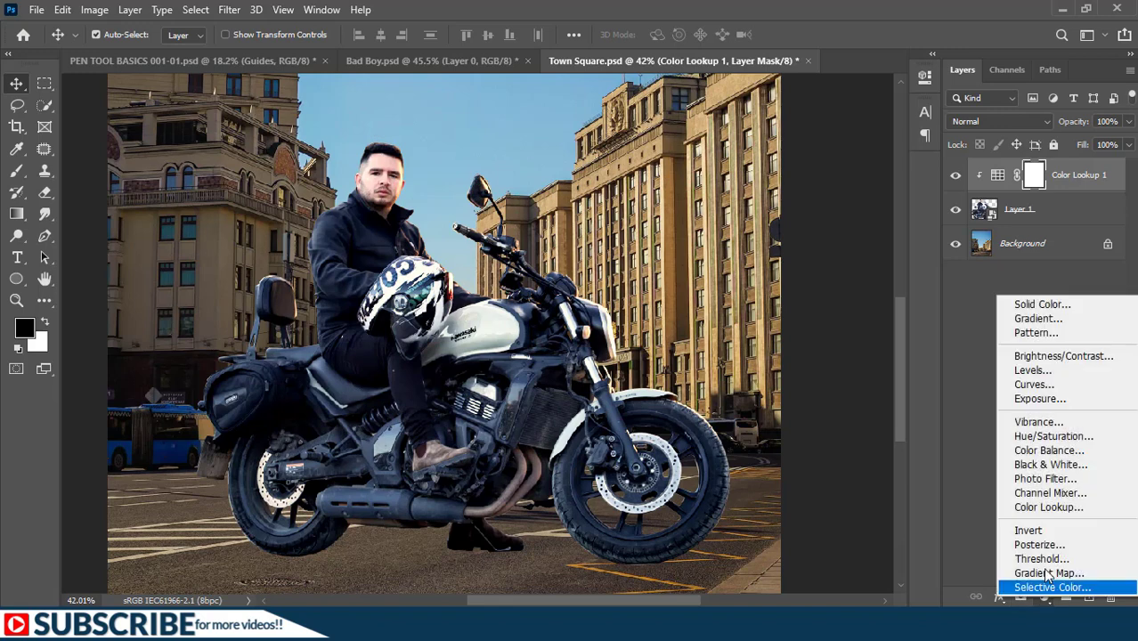
{"action": "left_click", "coordinate": [1041, 386]}
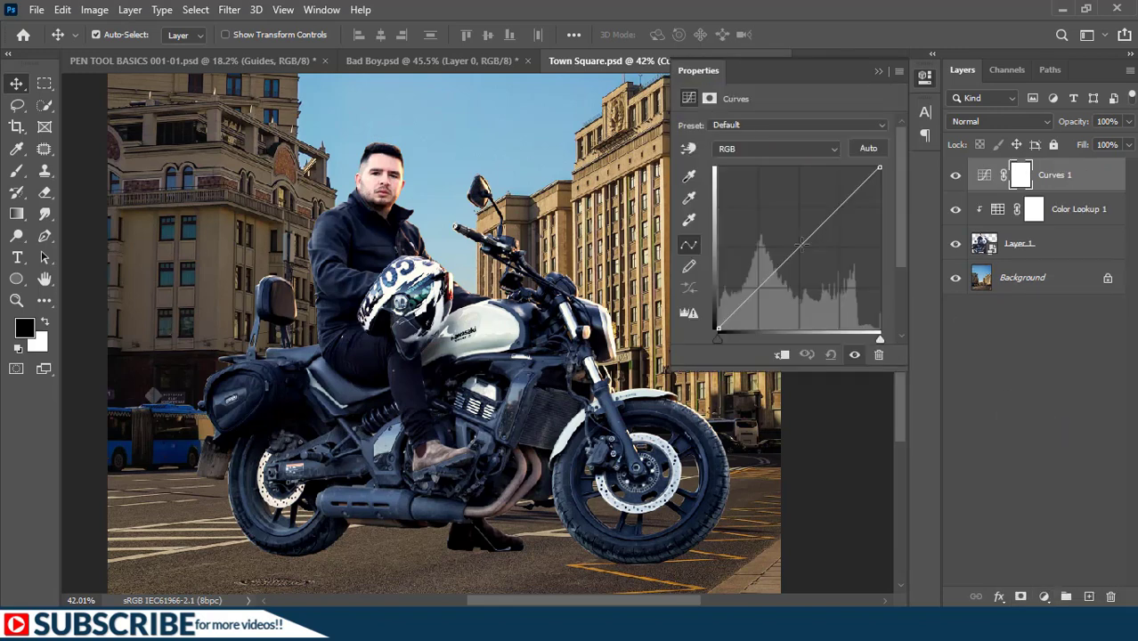
{"action": "left_click_drag", "start_coordinate": [801, 246], "coordinate": [814, 256]}
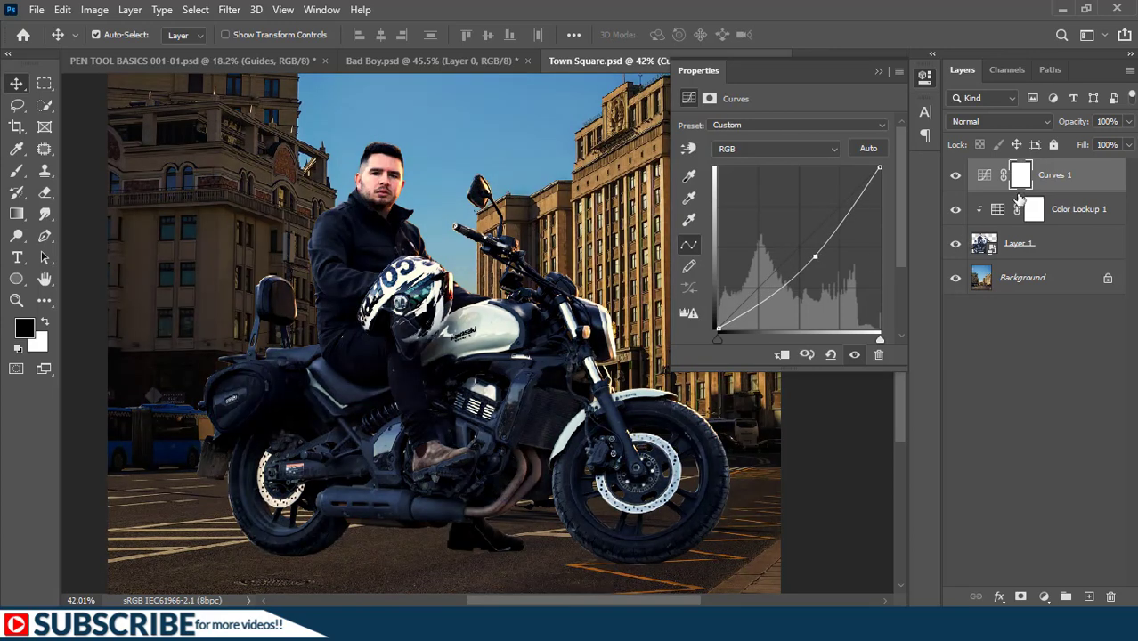
{"action": "left_click", "coordinate": [781, 356]}
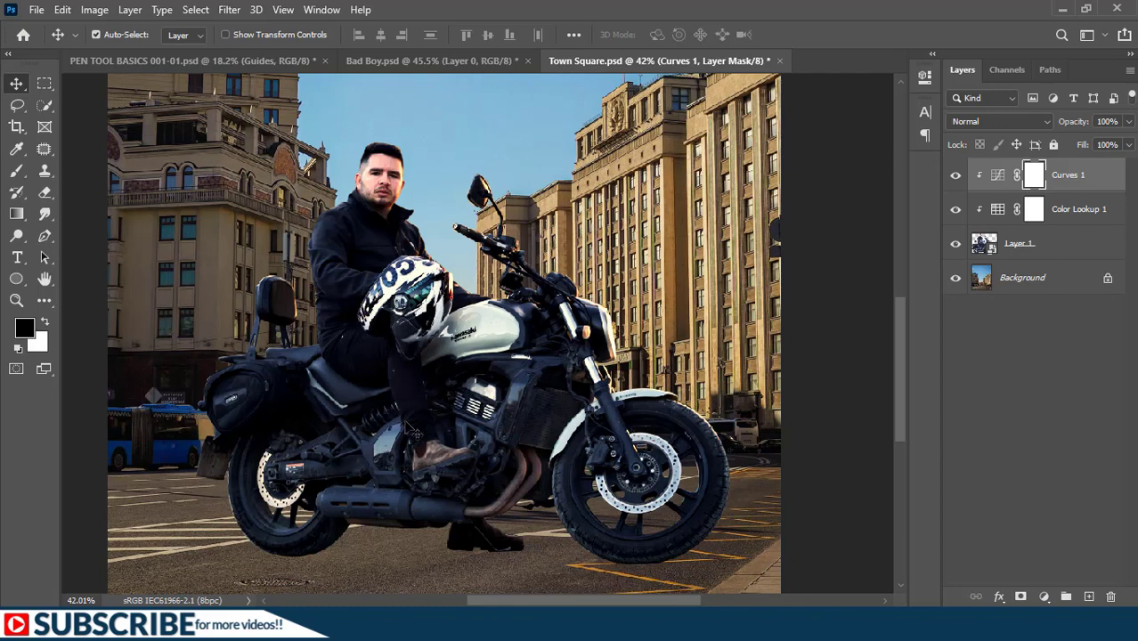
{"action": "left_click_drag", "start_coordinate": [432, 384], "coordinate": [425, 401]}
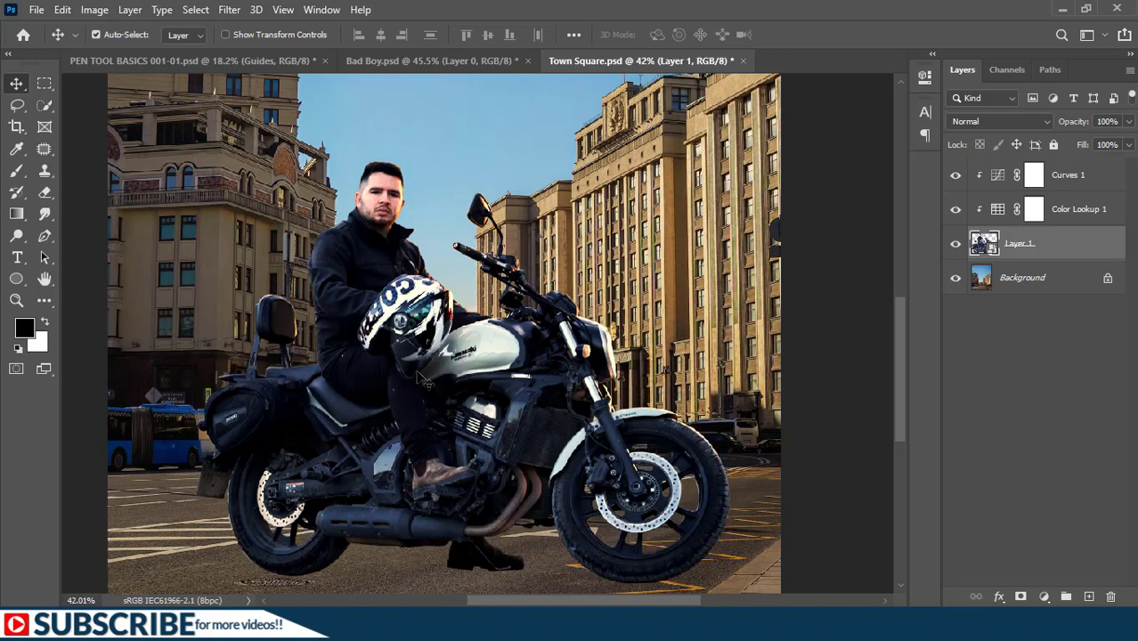